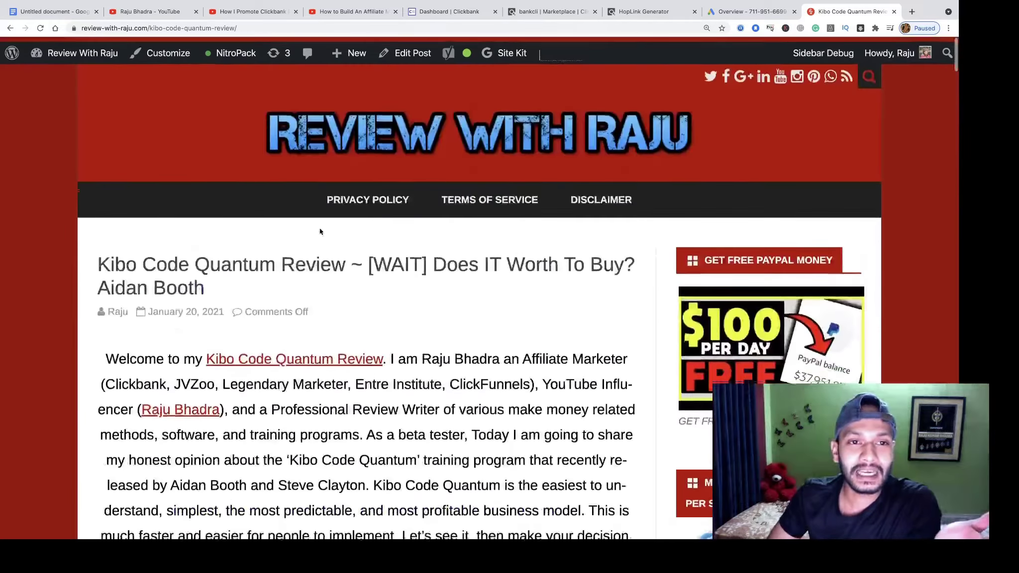
# Step: Highlight "Kibo Code Quantum Review" in the review post's title and switch to the Google Ads overview
pyautogui.moveTo(97, 260); pyautogui.dragTo(344, 261)
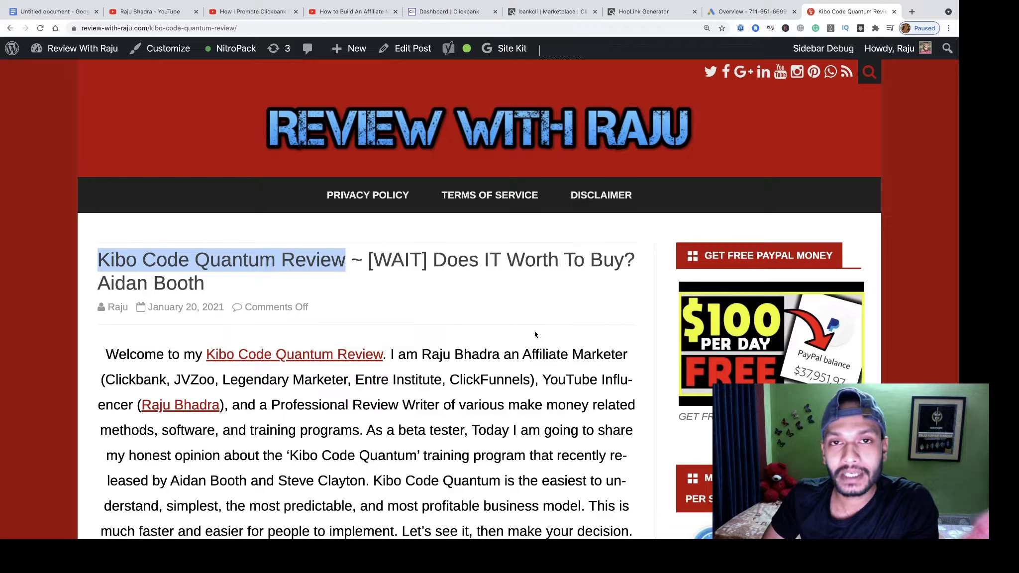
pyautogui.click(724, 14)
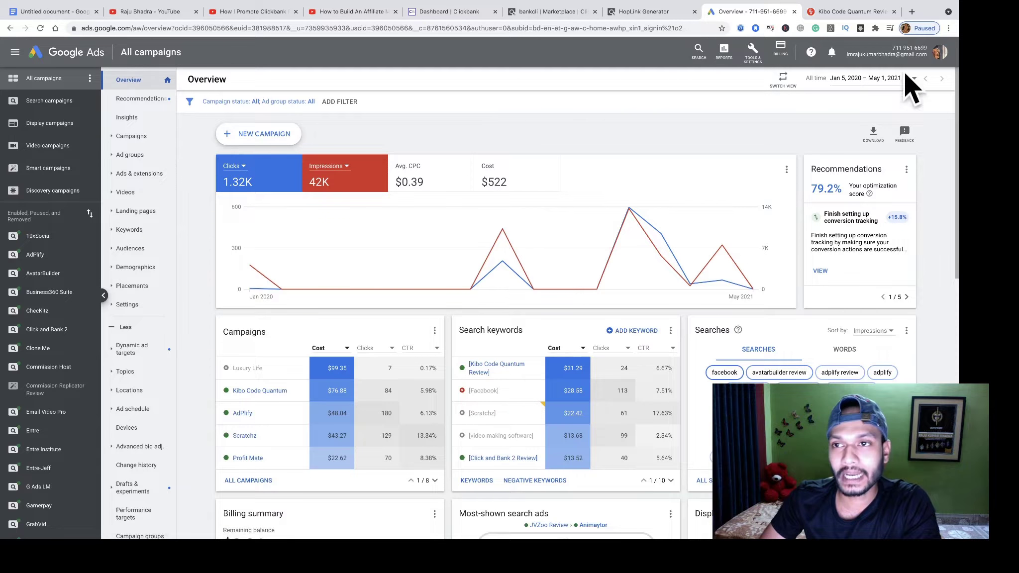
# Step: Start a new campaign with the Website traffic goal and the Search campaign type
pyautogui.click(249, 136)
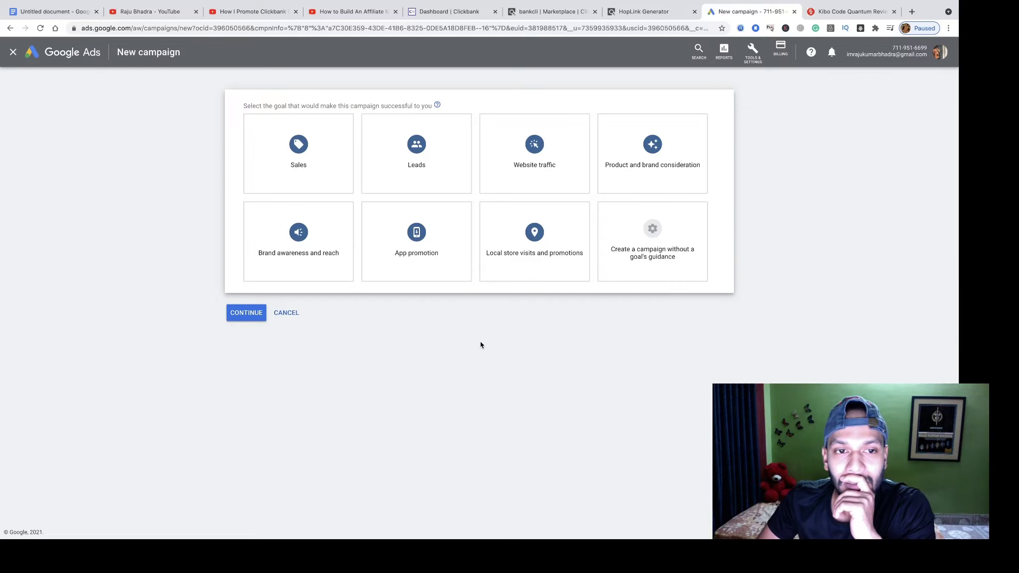
pyautogui.moveTo(309, 176)
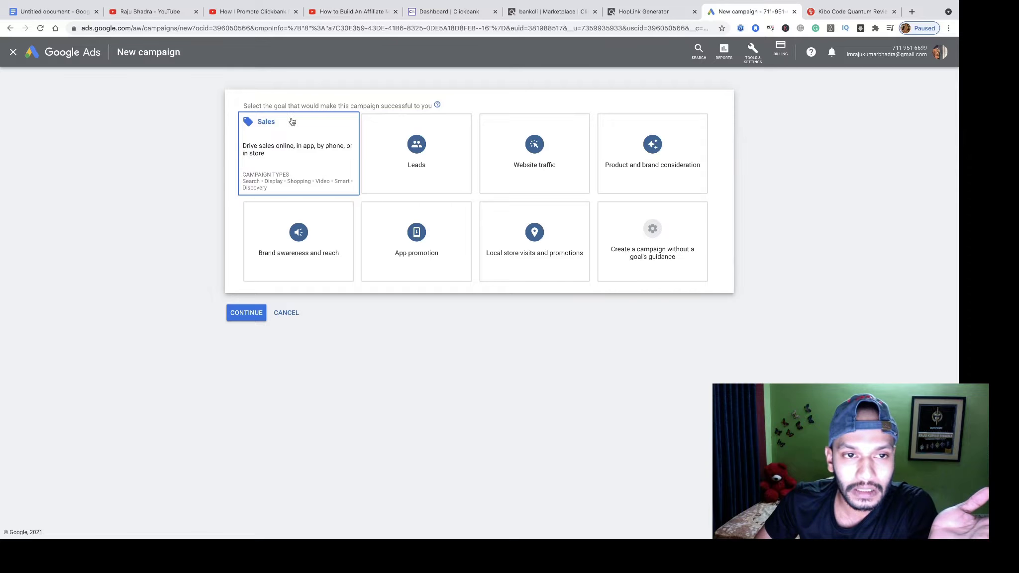
pyautogui.click(519, 154)
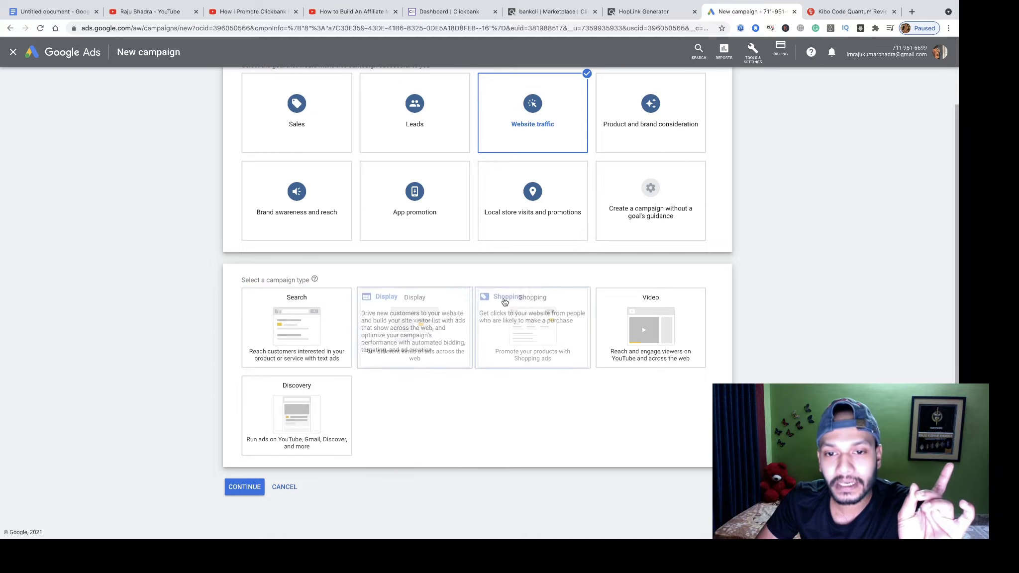
pyautogui.click(301, 330)
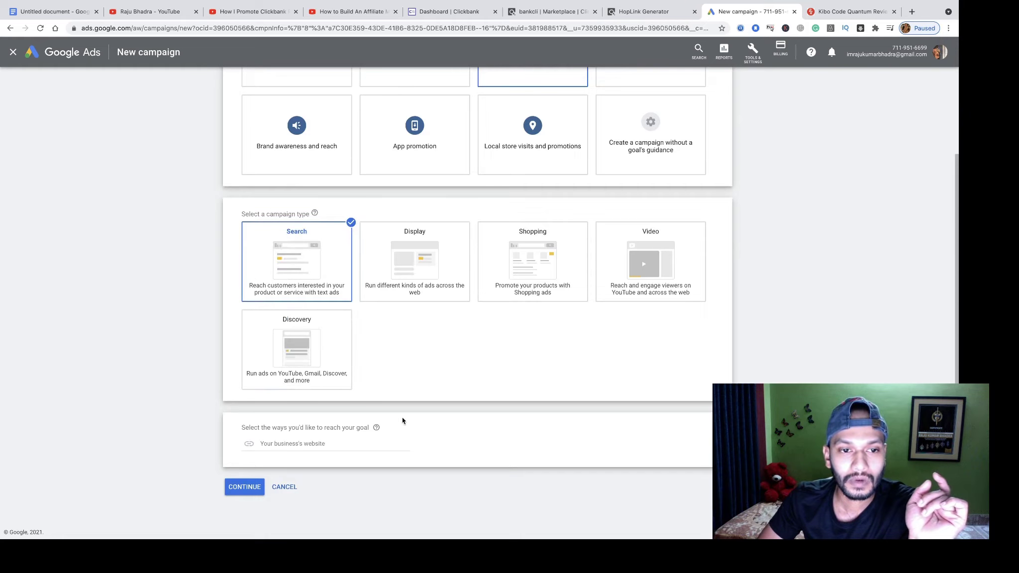
# Step: Copy the Kibo Code Quantum review page's URL into the new campaign as the business's website
pyautogui.click(271, 444)
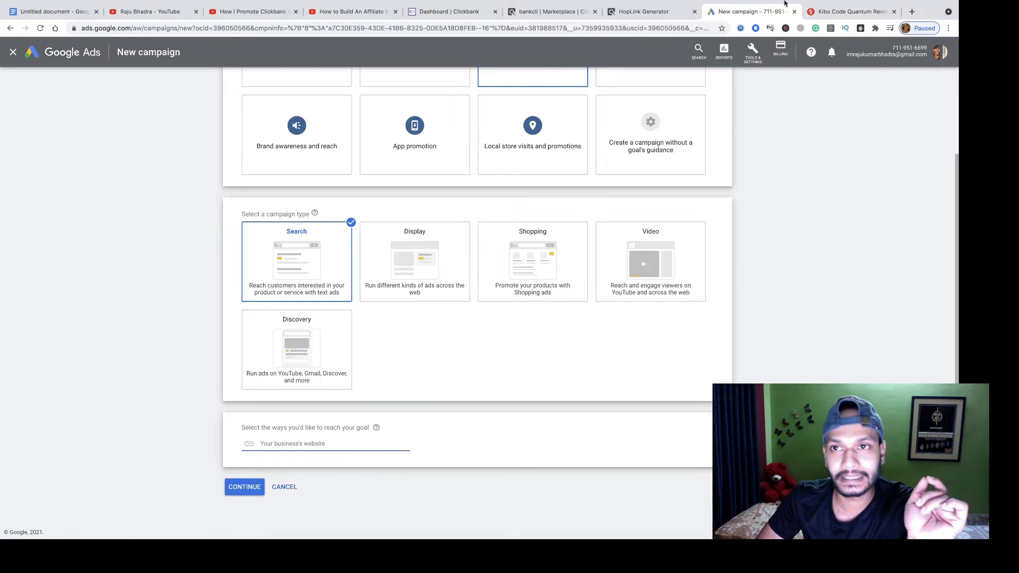
pyautogui.click(833, 14)
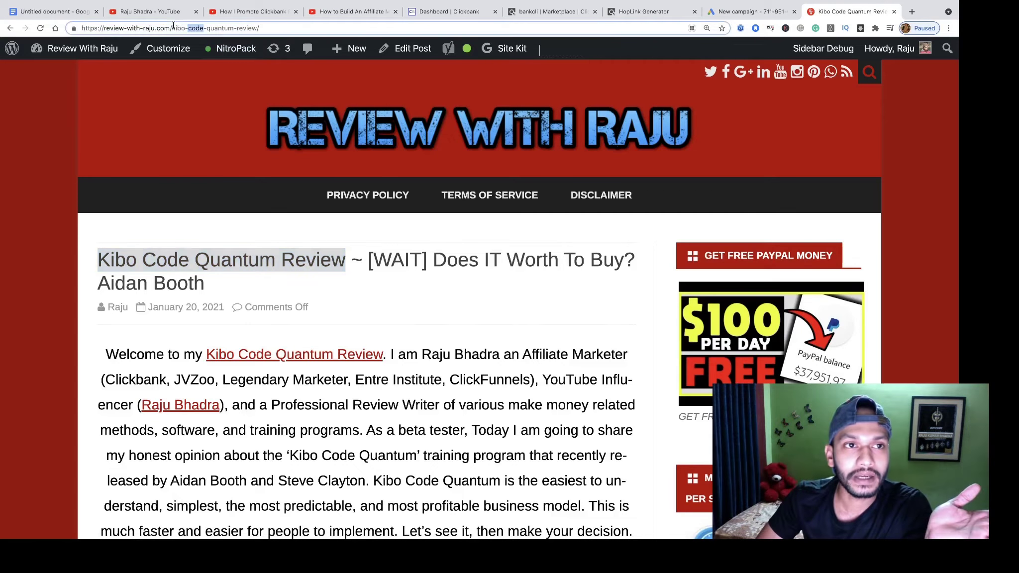
pyautogui.click(204, 31)
pyautogui.hotkey('ctrl', 'c')
pyautogui.rightClick(204, 31)
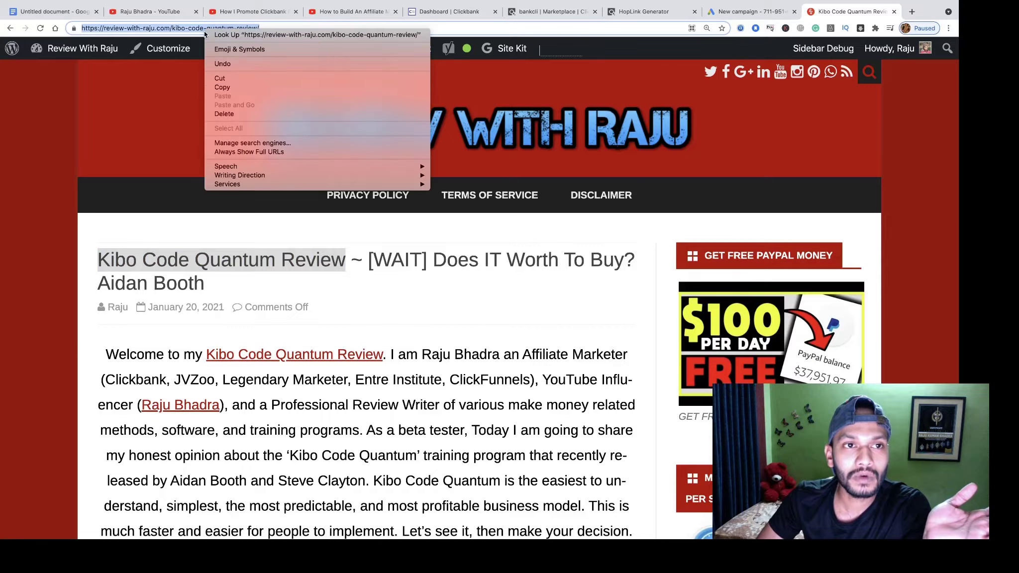
pyautogui.click(224, 90)
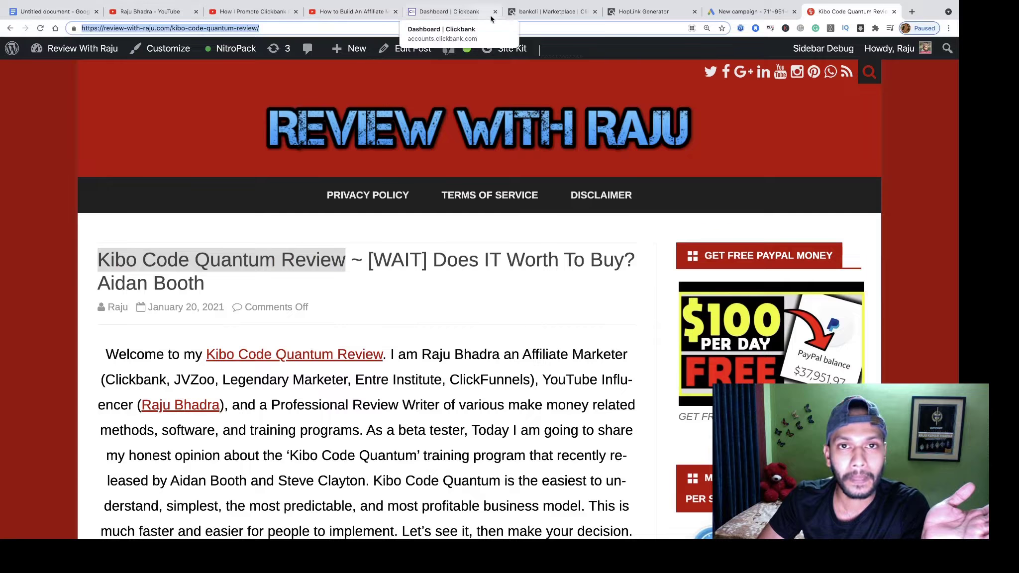
pyautogui.click(721, 12)
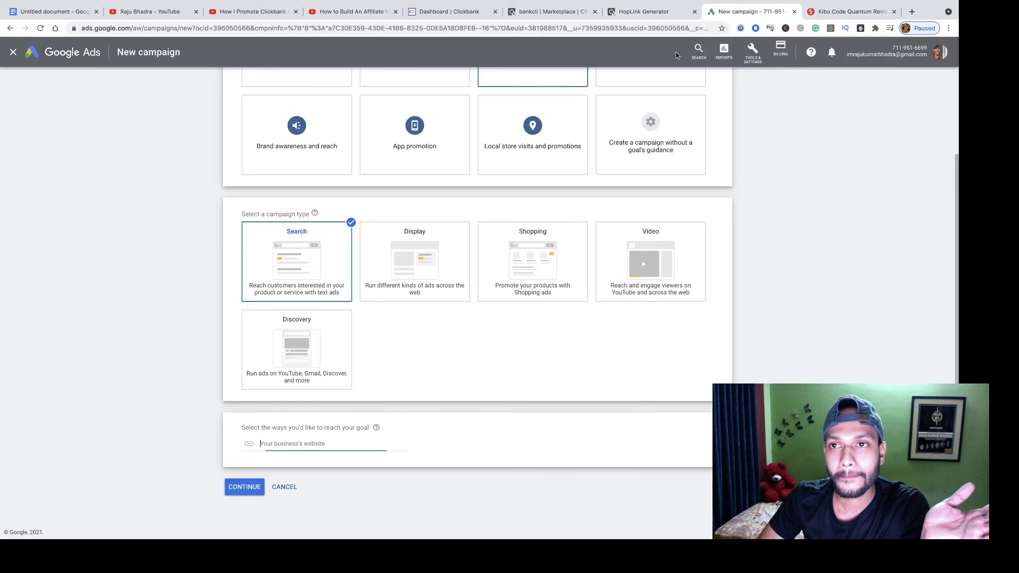
pyautogui.rightClick(290, 444)
pyautogui.click(307, 474)
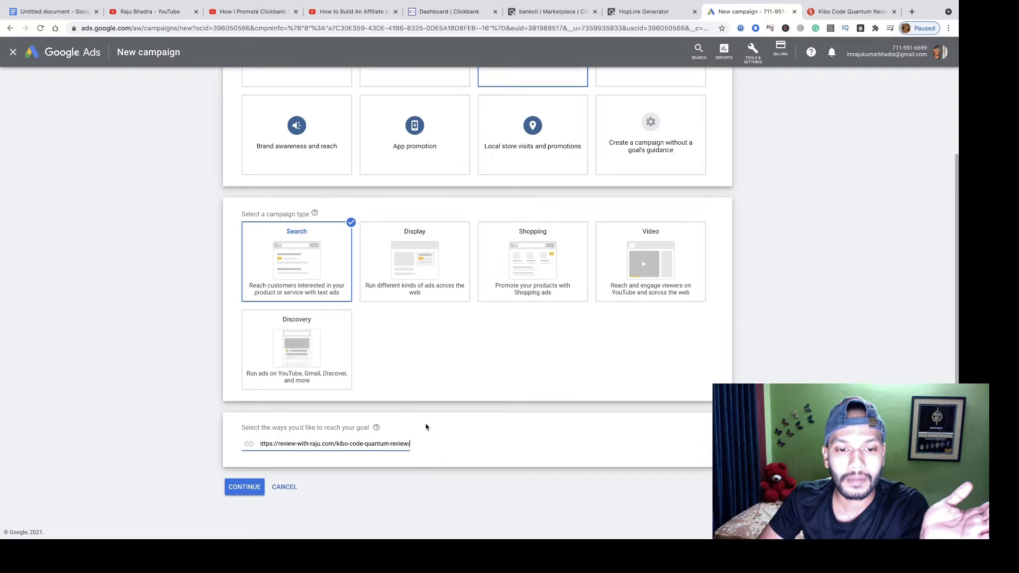
pyautogui.scroll(3, 425, 426)
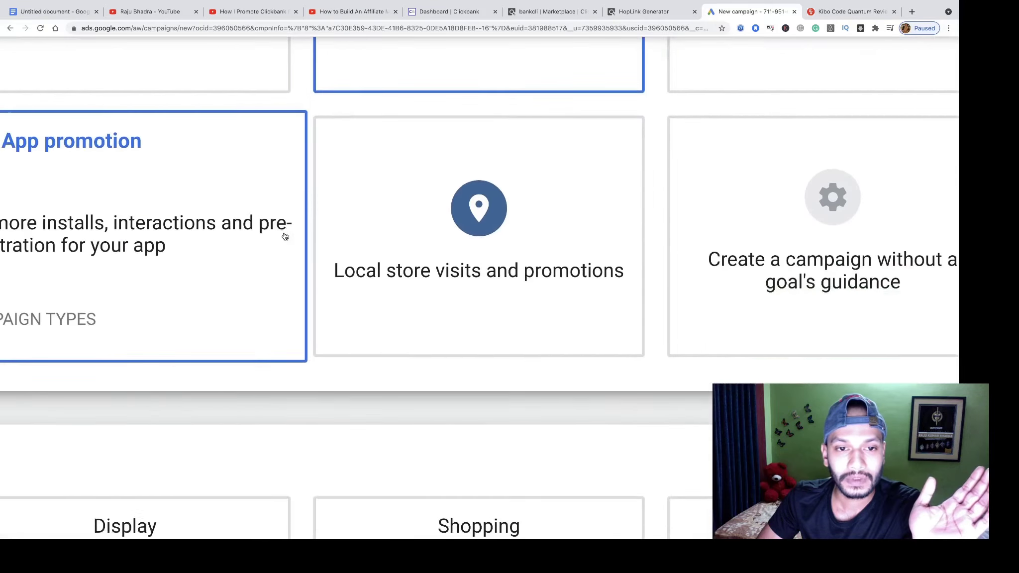
pyautogui.scroll(-1, 284, 236)
pyautogui.hscroll(-5, 285, 236)
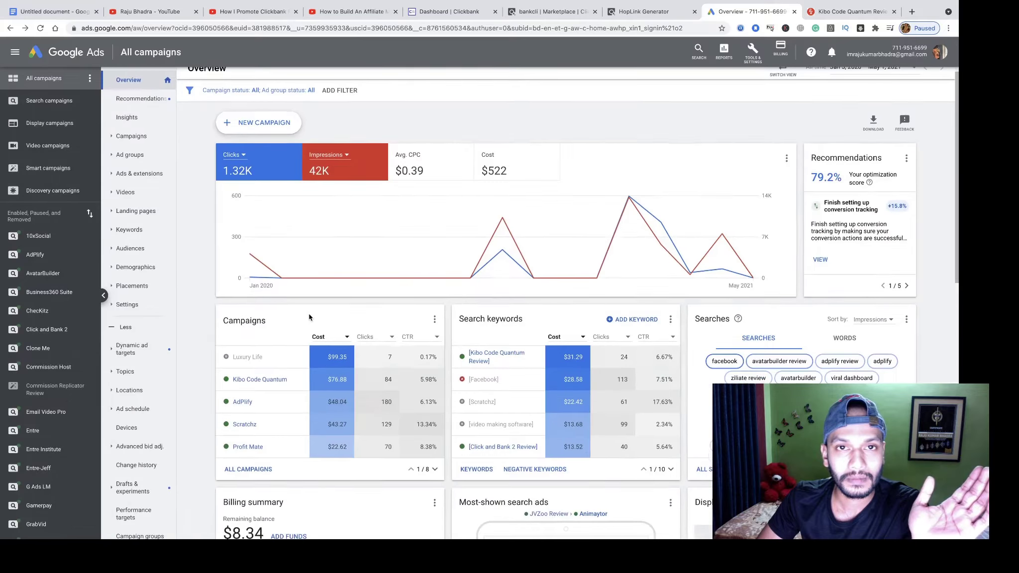
# Step: Create a new campaign from the overview, choosing Website traffic as the goal and Search as the campaign type
pyautogui.scroll(-2, 417, 273)
pyautogui.scroll(3, 272, 175)
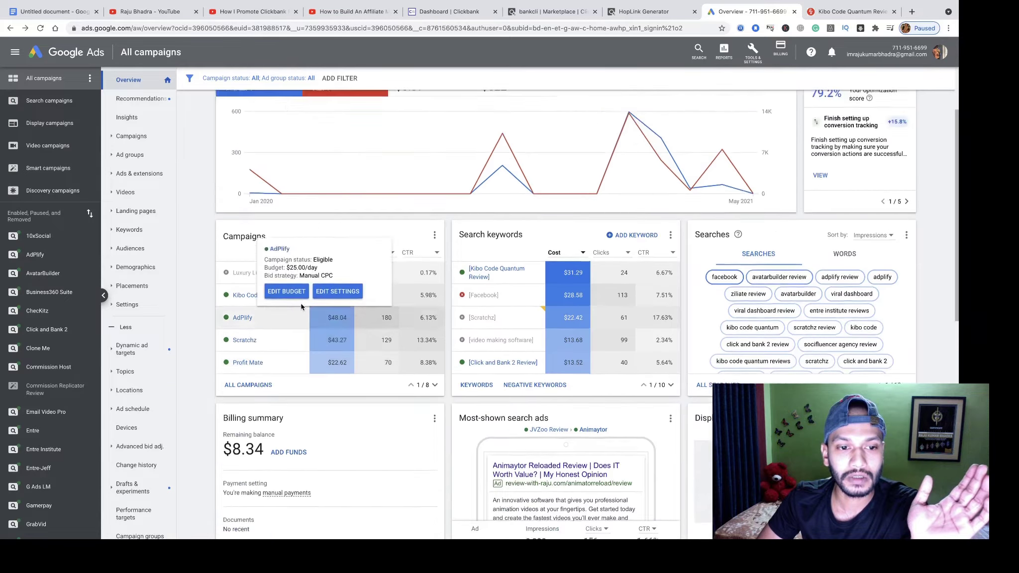
pyautogui.click(254, 137)
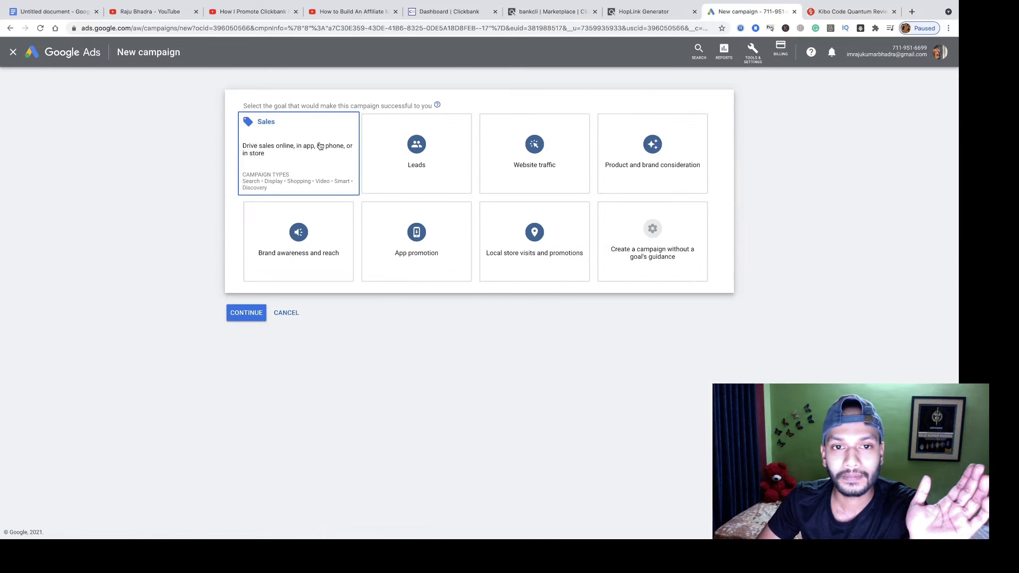
pyautogui.click(515, 142)
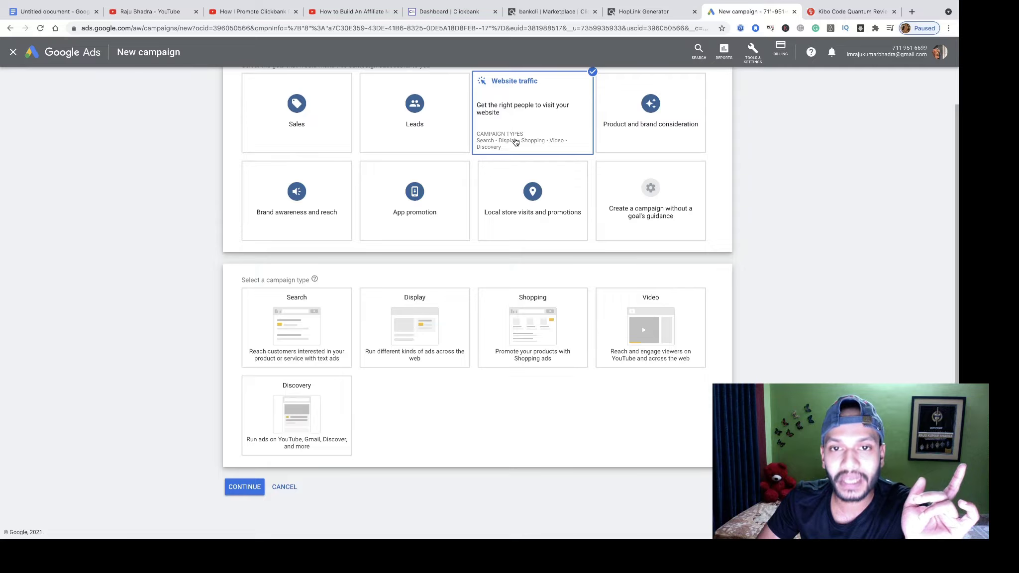
pyautogui.click(286, 323)
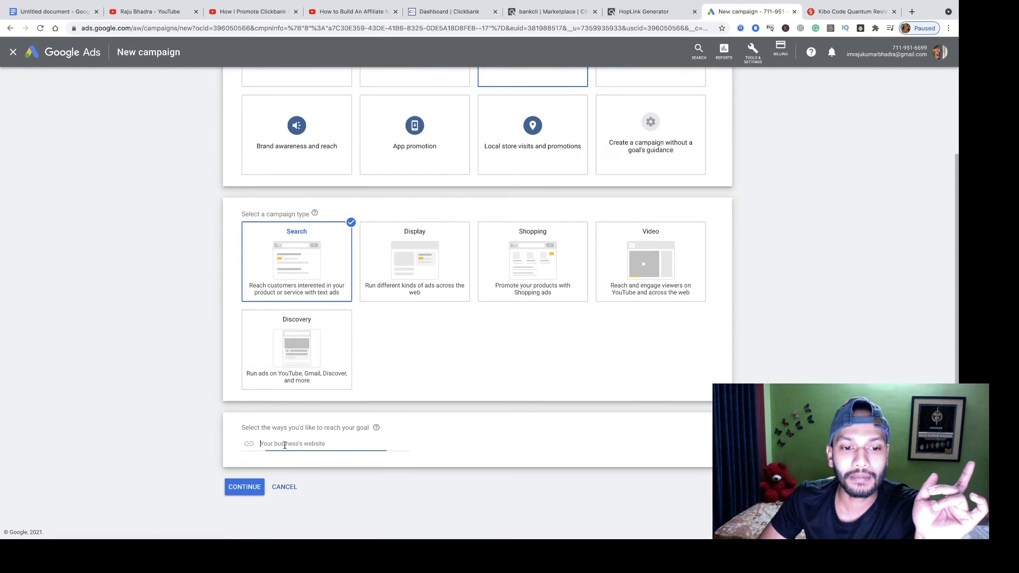
# Step: Enter the Kibo Code Quantum review page's copied URL as the business's website and continue to the campaign settings
pyautogui.click(851, 5)
pyautogui.rightClick(197, 28)
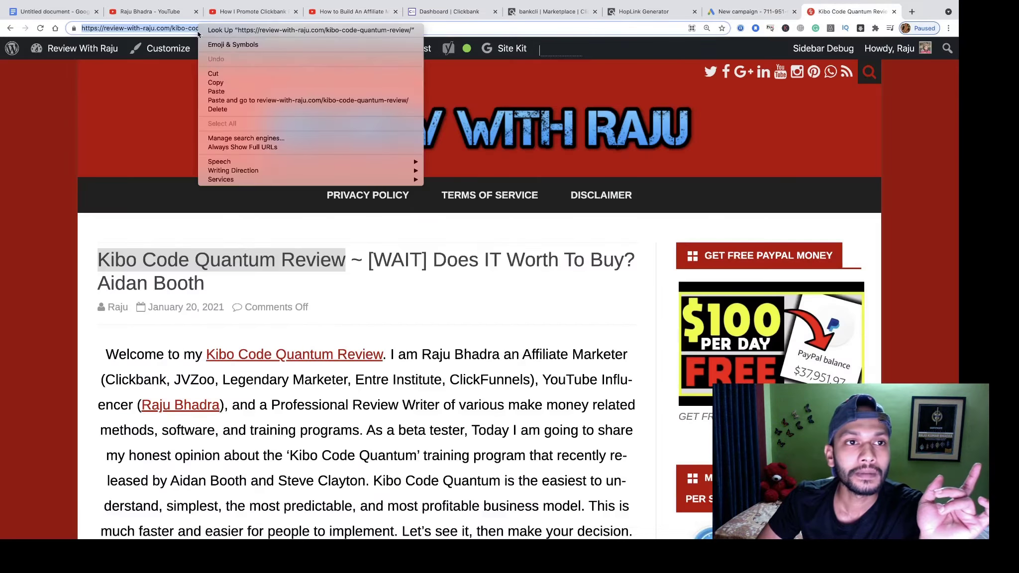
pyautogui.click(216, 82)
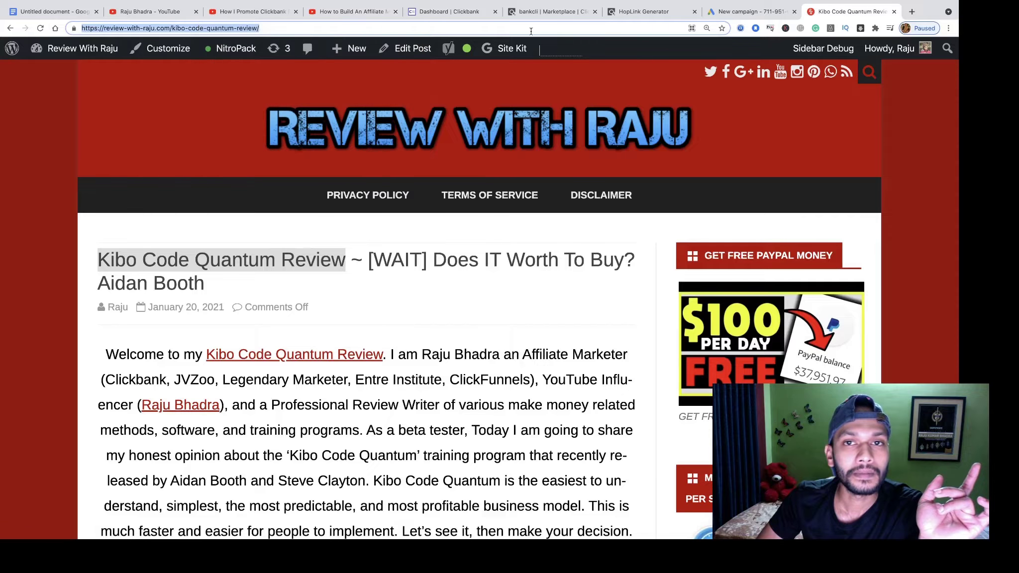
pyautogui.click(66, 14)
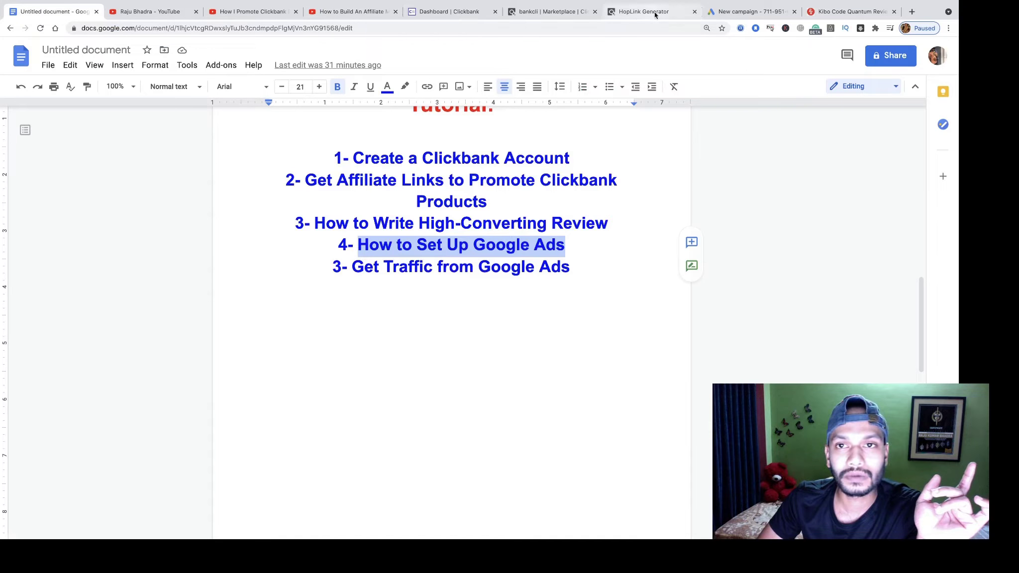
pyautogui.click(725, 14)
pyautogui.rightClick(289, 445)
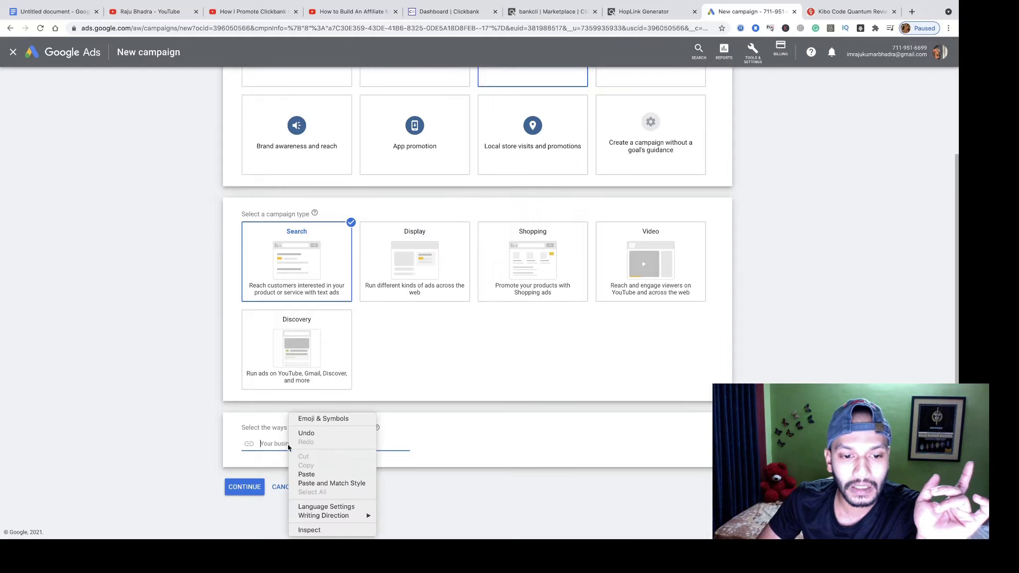
pyautogui.click(306, 473)
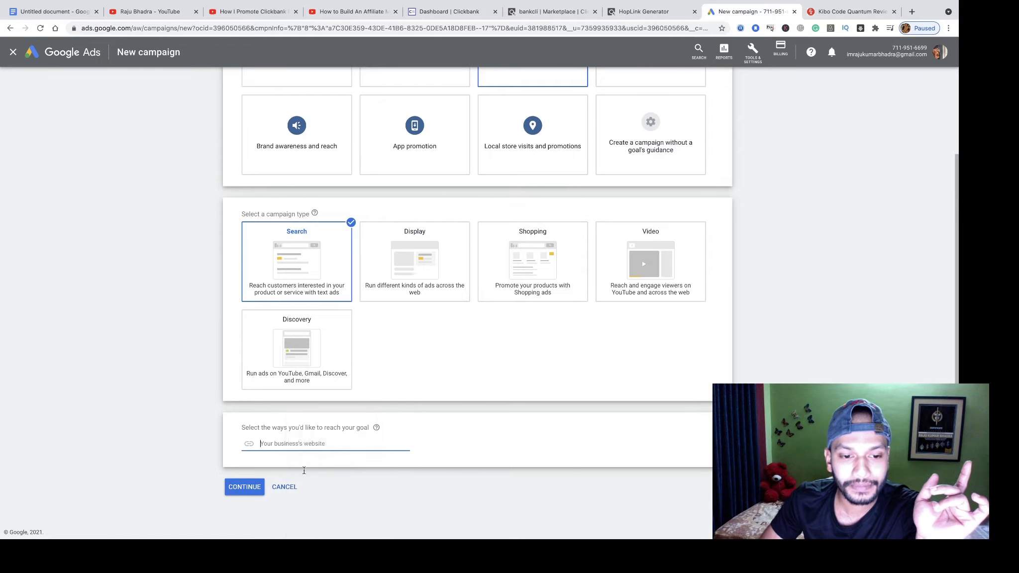
pyautogui.click(252, 491)
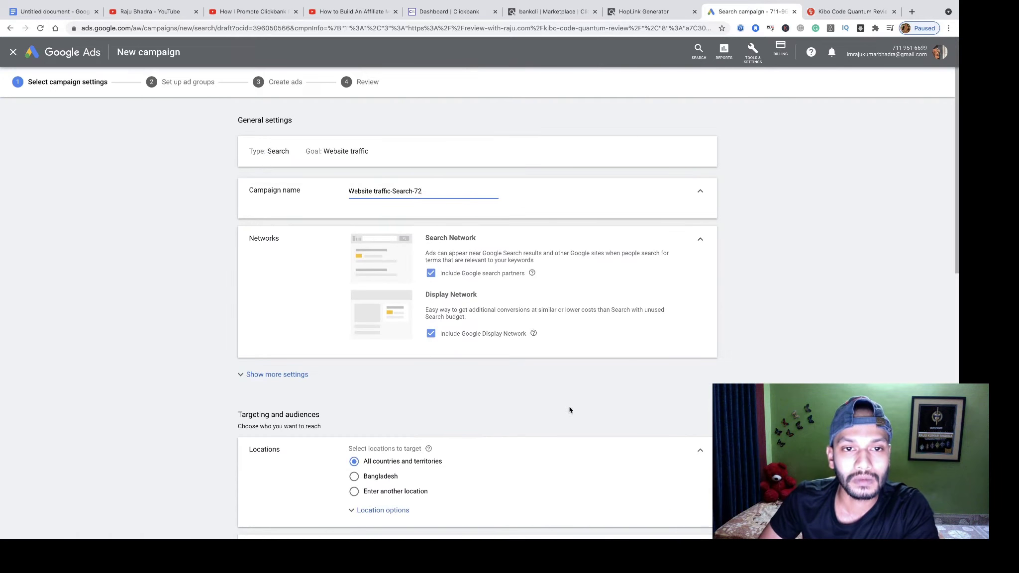
# Step: Replace the default campaign name with "kibocode"
pyautogui.tripleClick(379, 190)
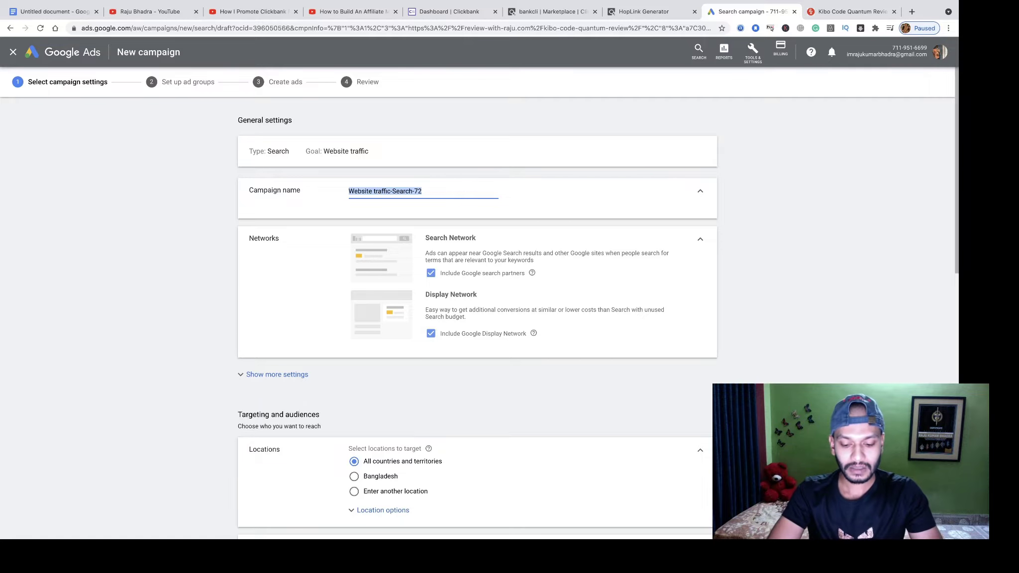
pyautogui.write('kibocoi')
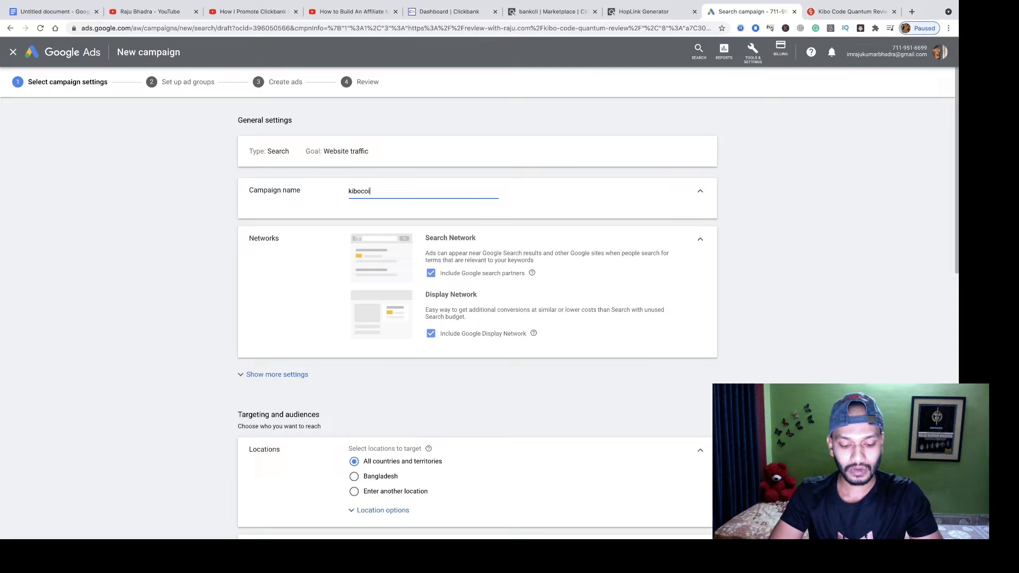
pyautogui.press('BackSpace')
pyautogui.press('BackSpace')
pyautogui.press('BackSpace')
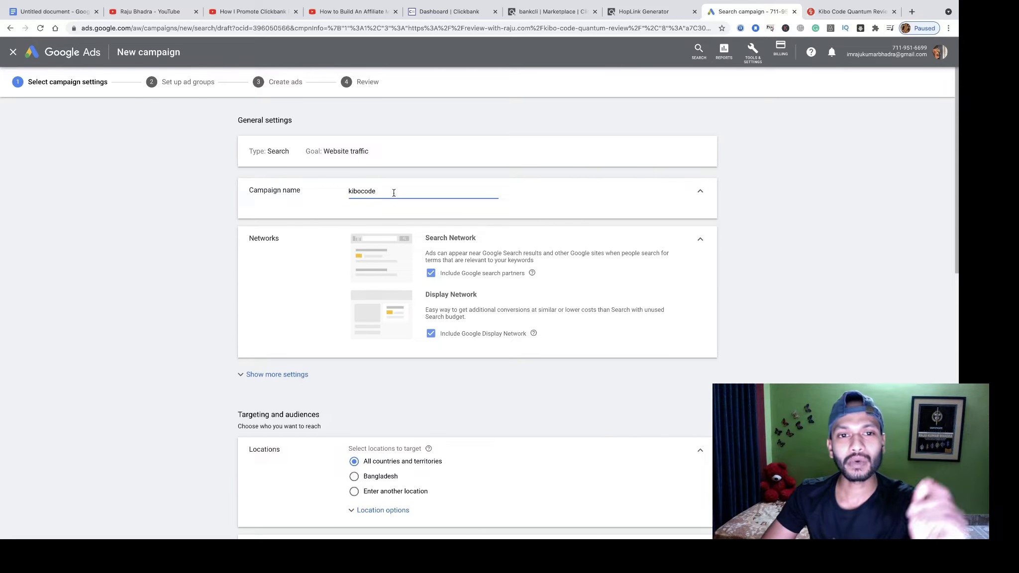
pyautogui.moveTo(393, 193); pyautogui.dragTo(350, 190)
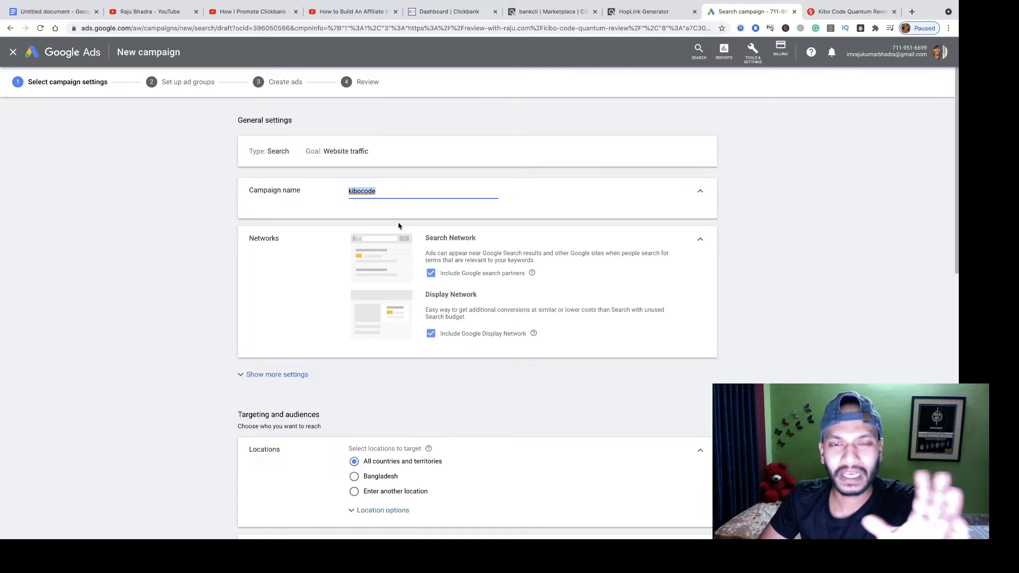
# Step: Exclude the Google Display Network from the campaign and briefly review the additional general settings
pyautogui.scroll(-3, 477, 266)
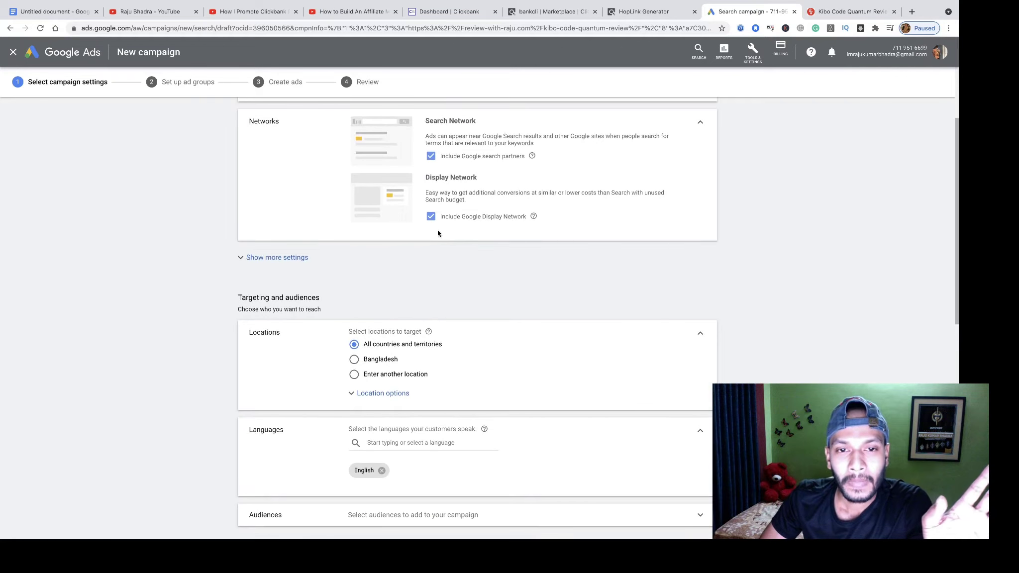
pyautogui.click(431, 220)
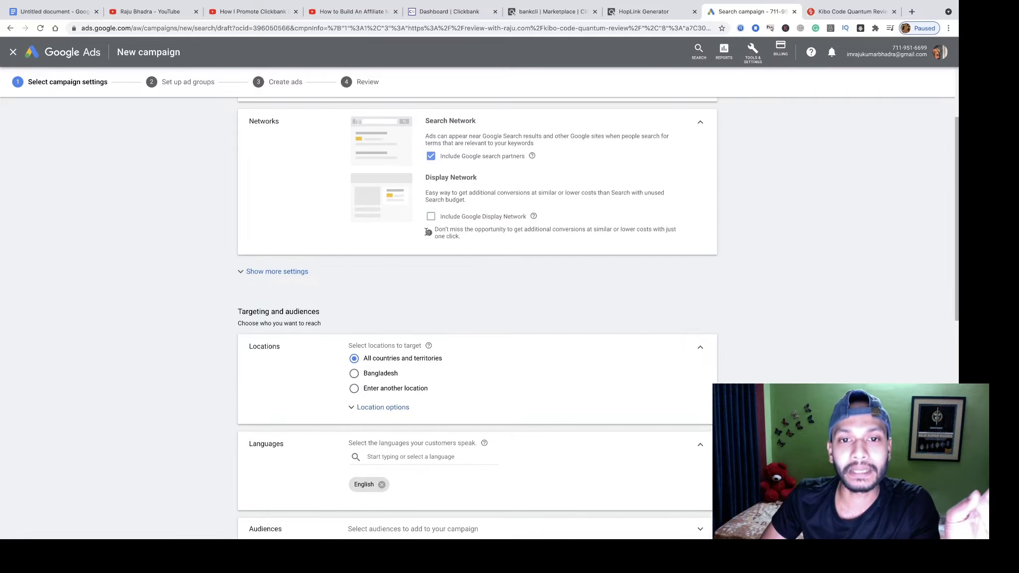
pyautogui.click(305, 273)
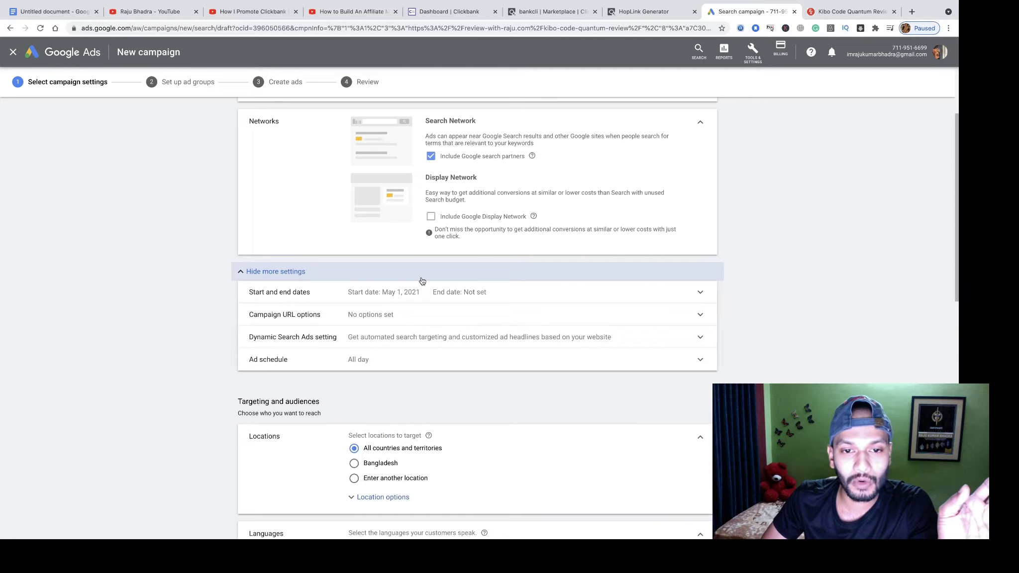
pyautogui.click(308, 273)
# Step: Restrict the campaign's targeting to another location by searching for "usa" and targeting the United States
pyautogui.scroll(-3, 489, 291)
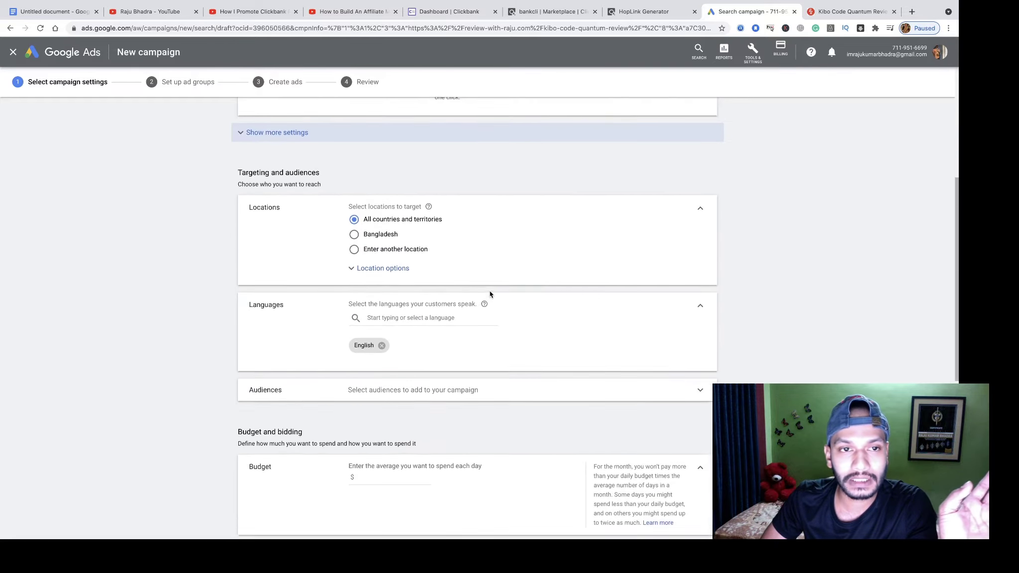
pyautogui.click(353, 222)
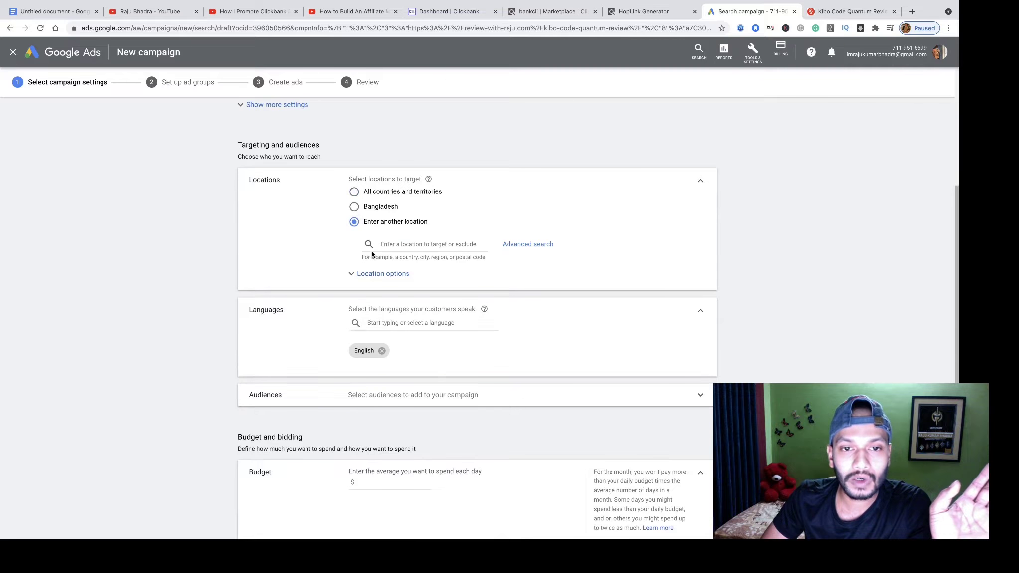
pyautogui.click(386, 243)
pyautogui.write('usa')
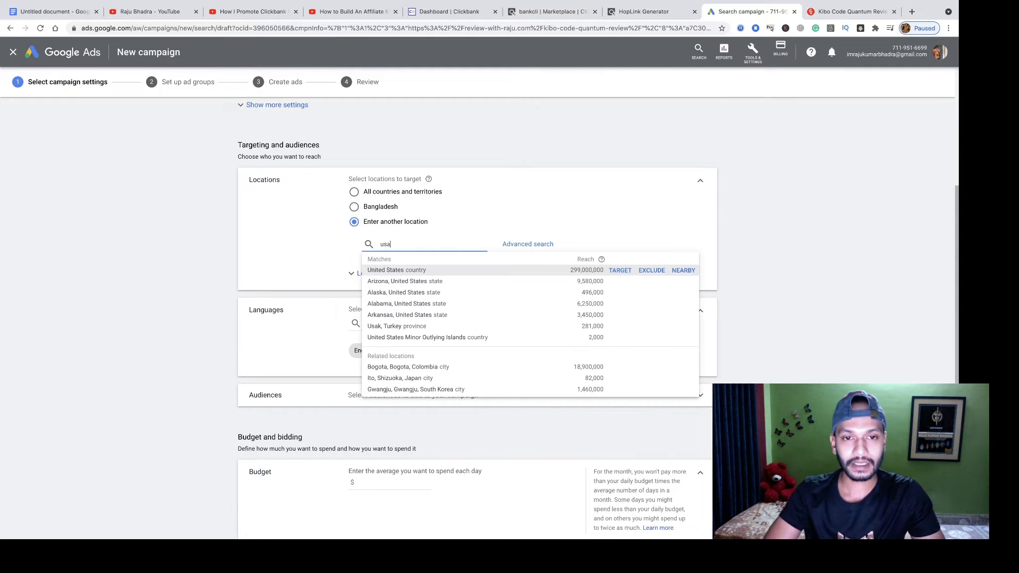
pyautogui.click(610, 270)
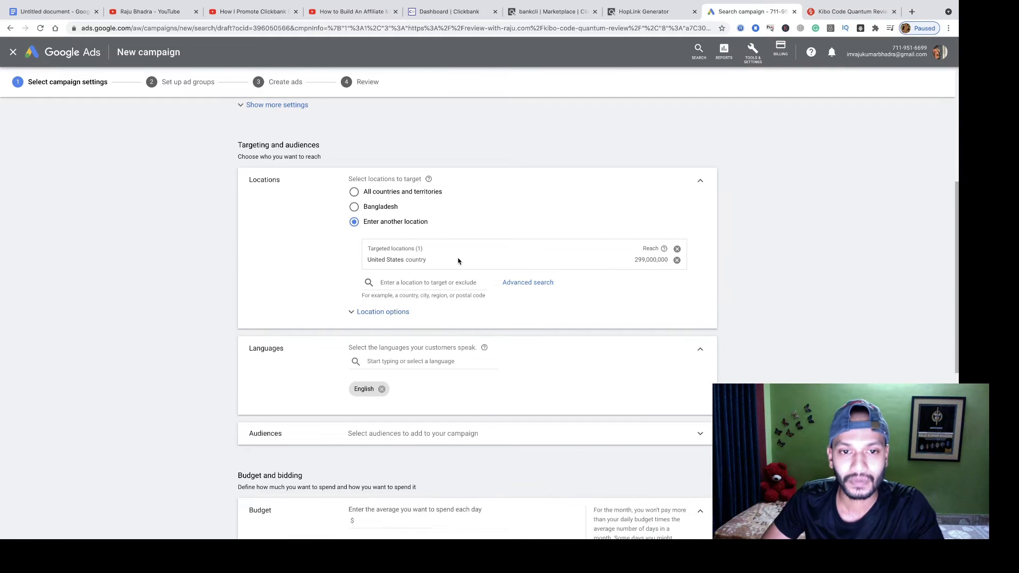
# Step: Add Canada as a second targeted country by searching the locations for "cana"
pyautogui.click(393, 292)
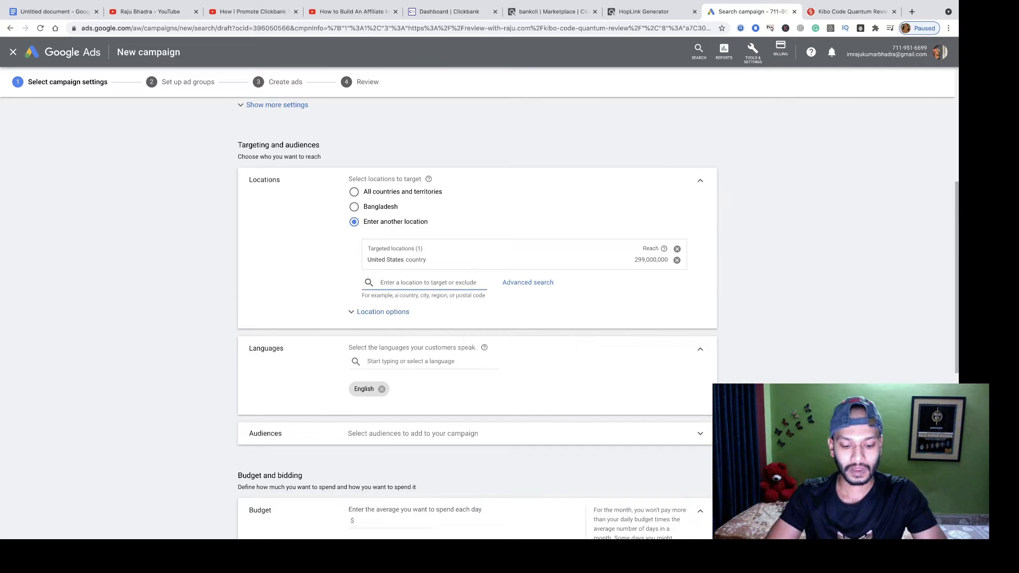
pyautogui.write('cana')
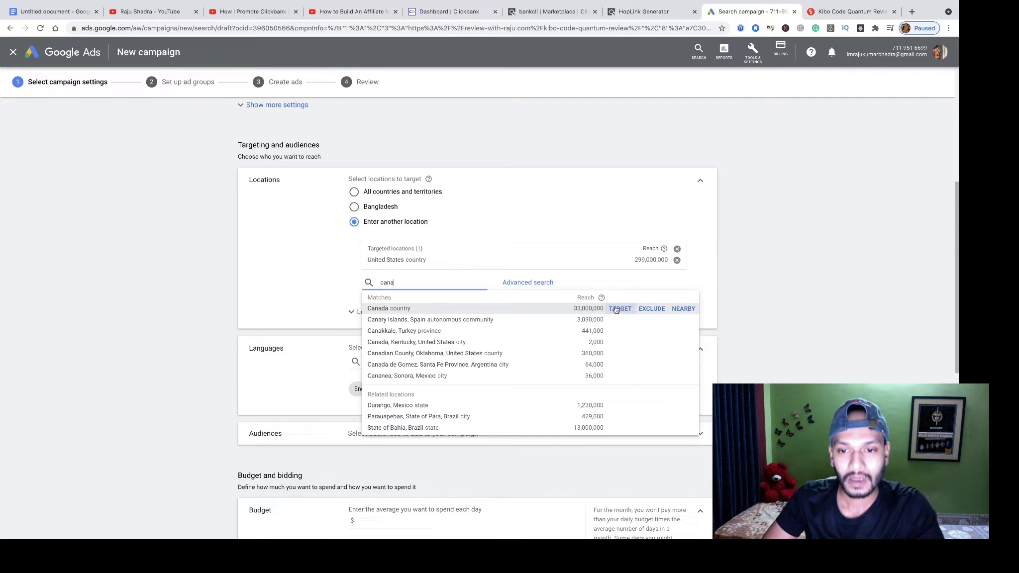
pyautogui.click(619, 308)
pyautogui.scroll(-2, 470, 292)
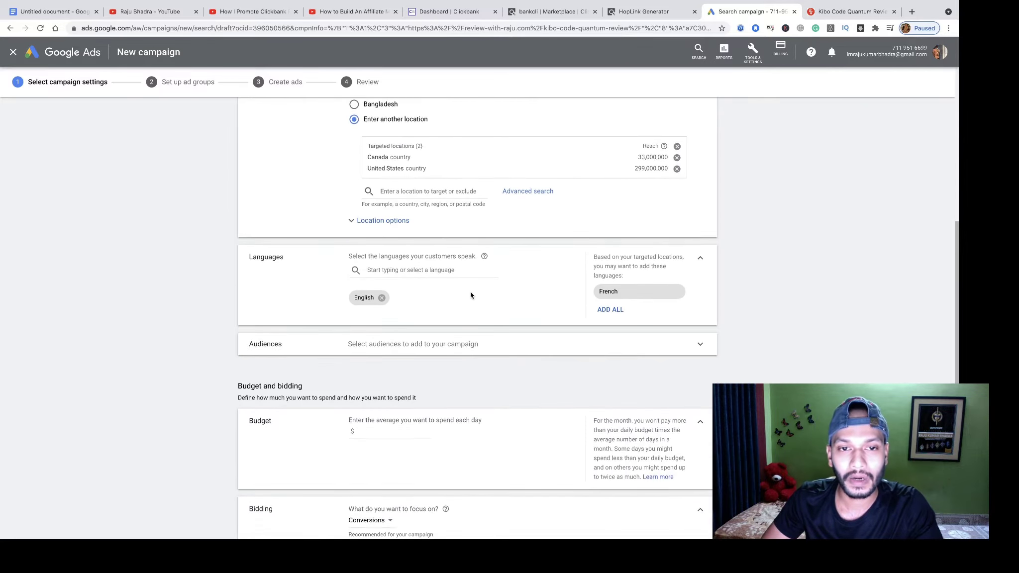
pyautogui.scroll(5, 471, 293)
pyautogui.scroll(3, 471, 292)
pyautogui.scroll(2, 471, 292)
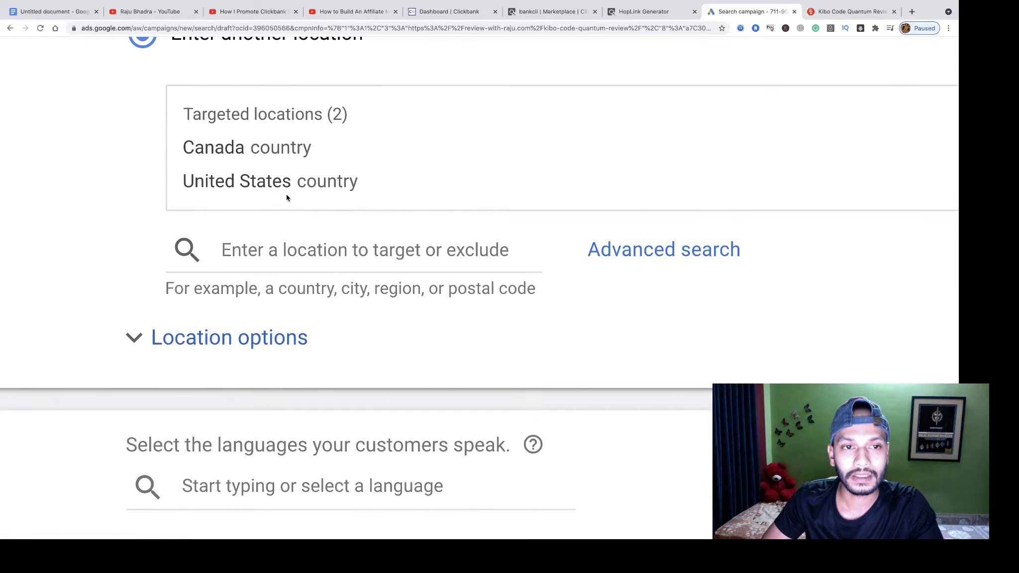
# Step: Expand the location options and target by presence only: people in or regularly in the targeted locations
pyautogui.scroll(-5, 314, 246)
pyautogui.scroll(-2, 407, 298)
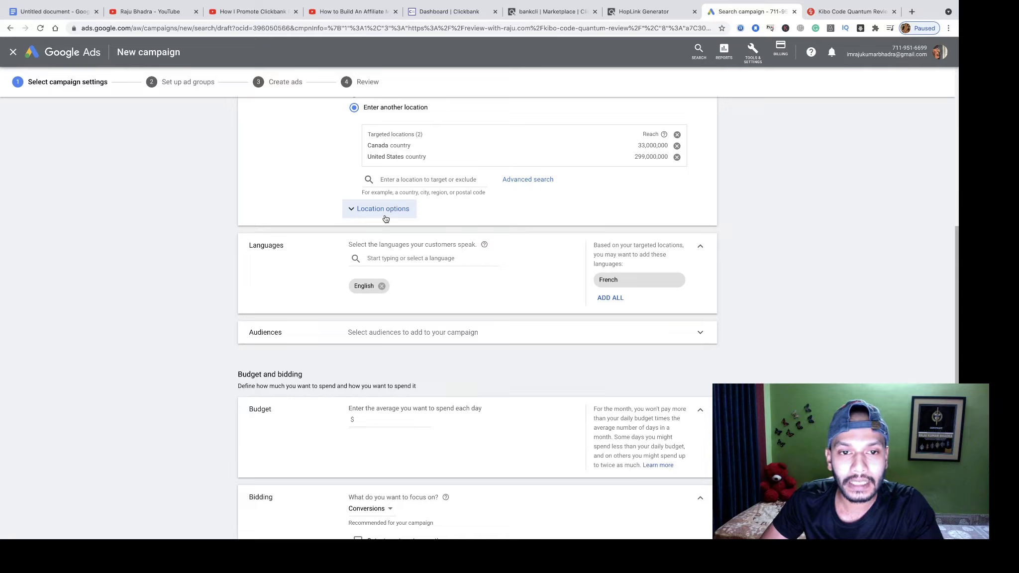
pyautogui.click(385, 218)
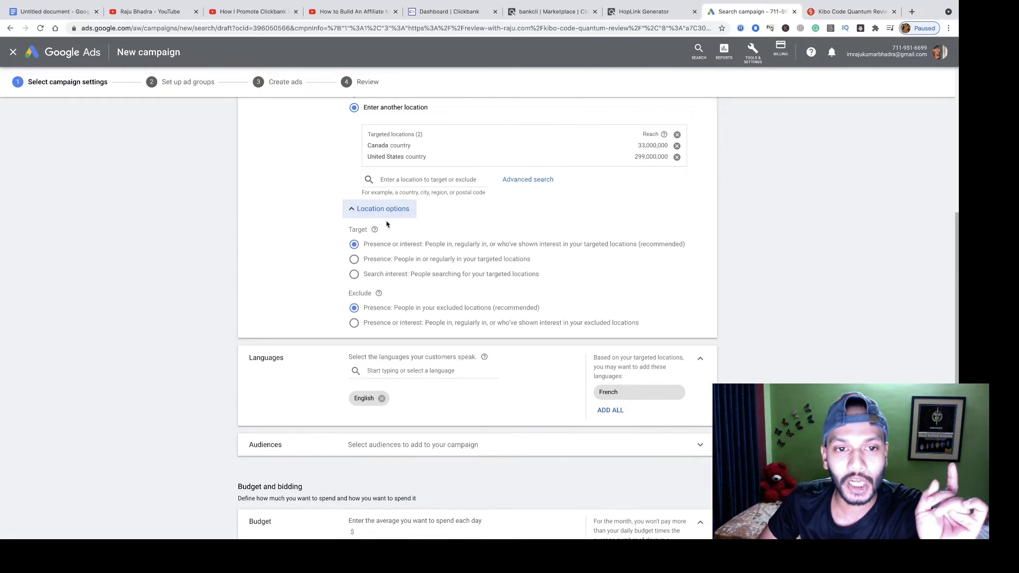
pyautogui.click(354, 259)
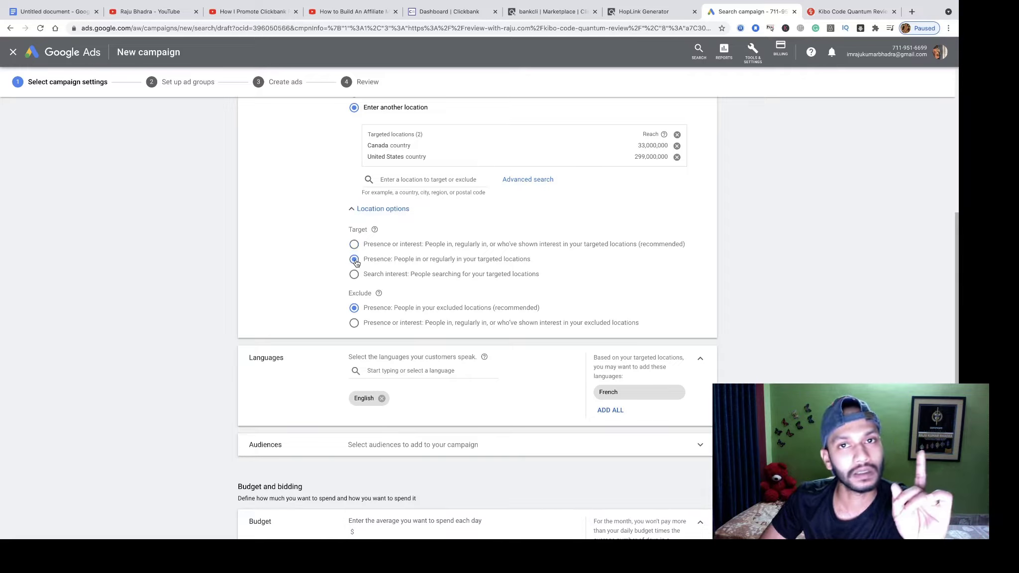
# Step: Set the campaign's average daily budget to $30
pyautogui.scroll(-8, 427, 268)
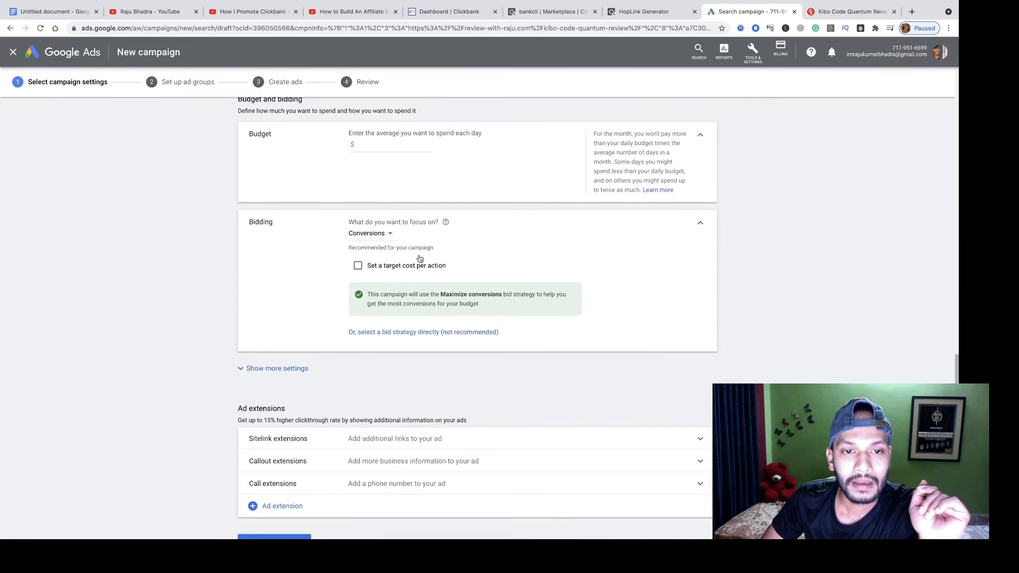
pyautogui.click(369, 144)
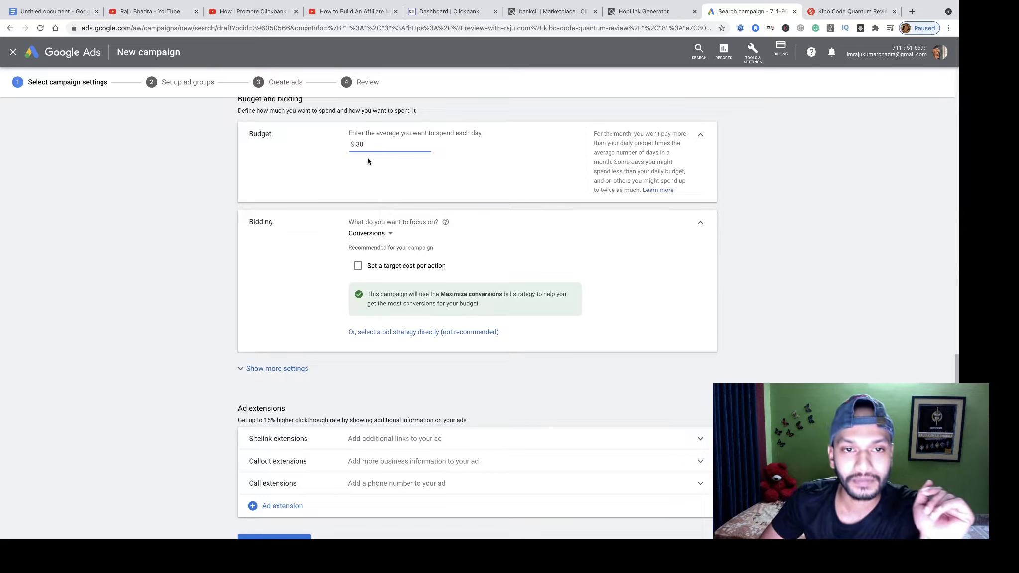
pyautogui.scroll(5, 368, 158)
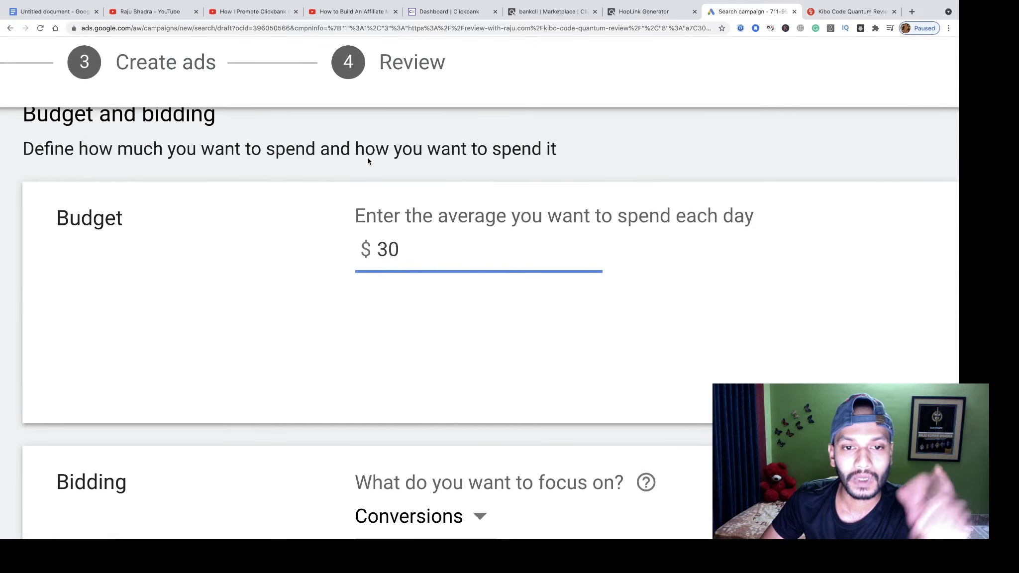
# Step: Choose a bid strategy directly instead of a bidding focus and set it to Manual CPC
pyautogui.scroll(-2, 368, 158)
pyautogui.scroll(-6, 367, 158)
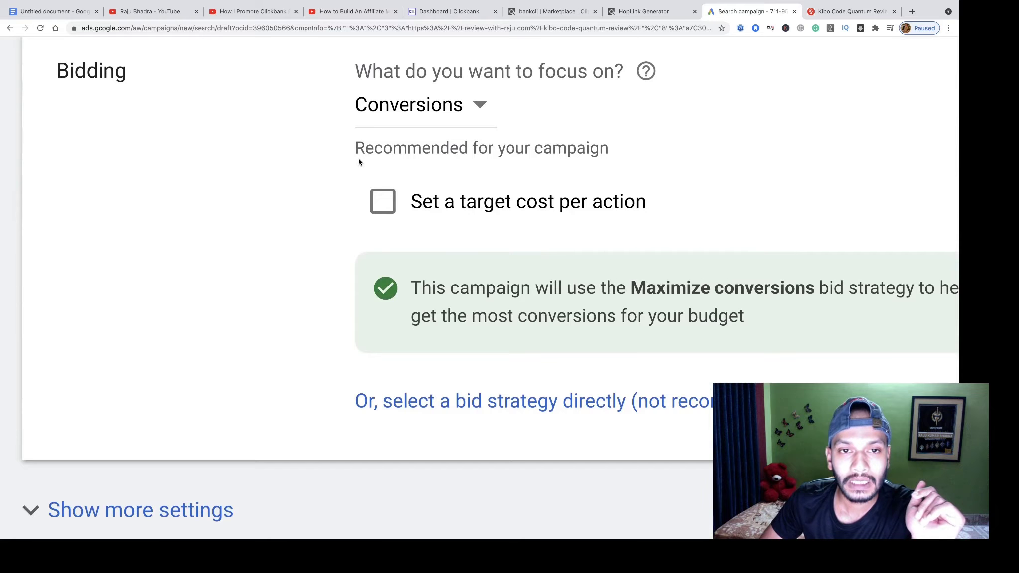
pyautogui.scroll(-5, 358, 158)
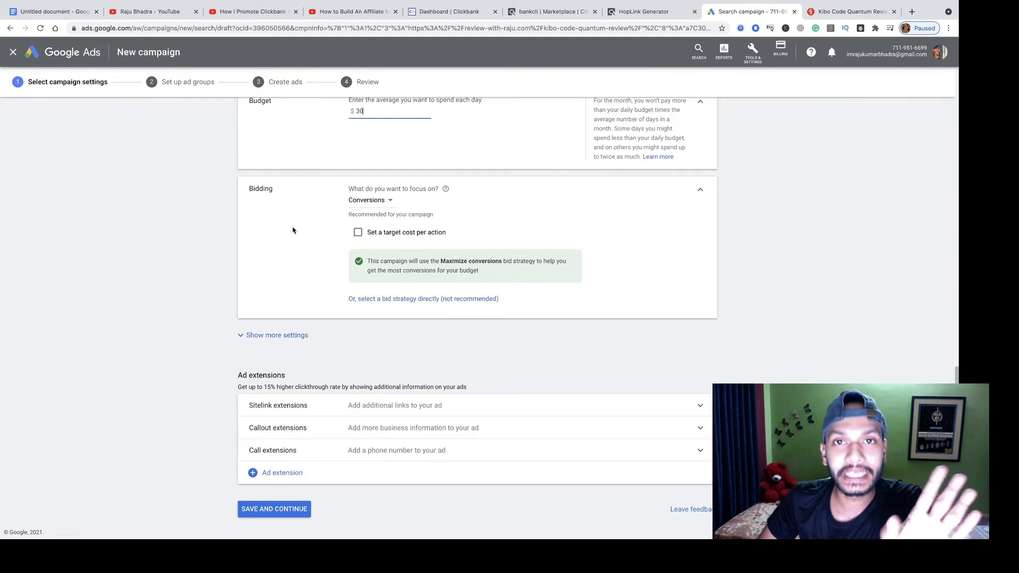
pyautogui.scroll(5, 307, 224)
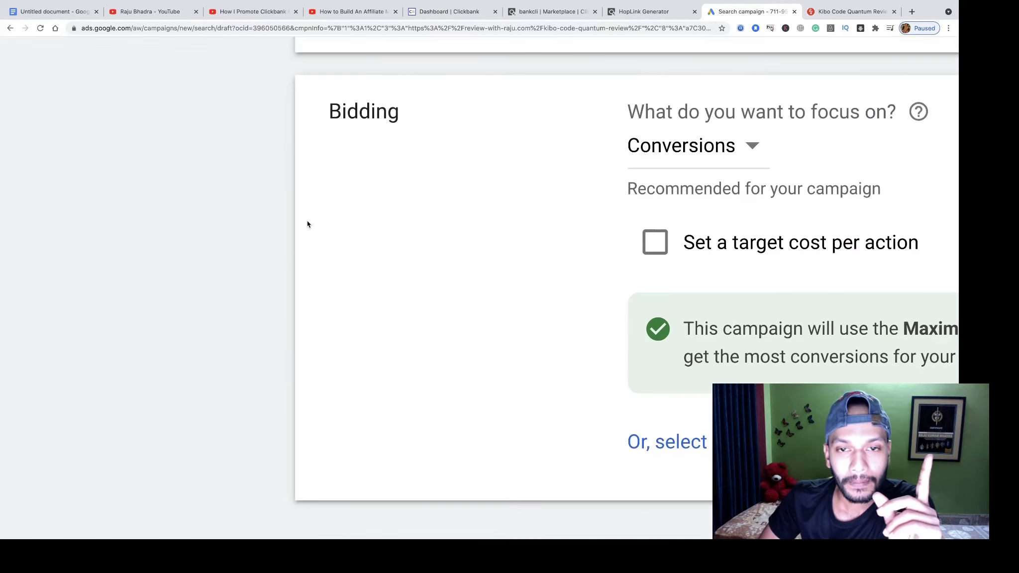
pyautogui.hscroll(5, 307, 223)
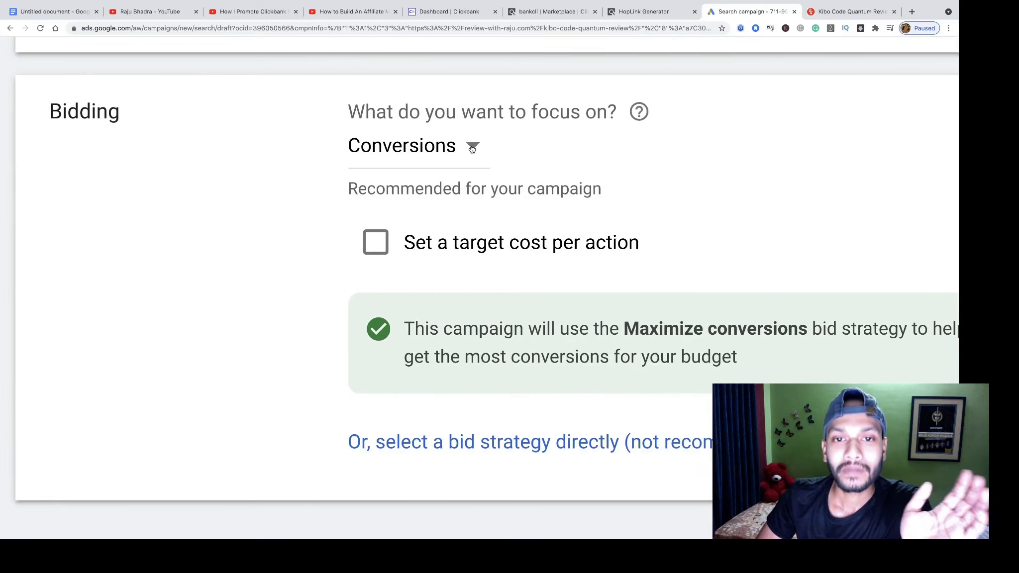
pyautogui.click(471, 148)
pyautogui.click(449, 201)
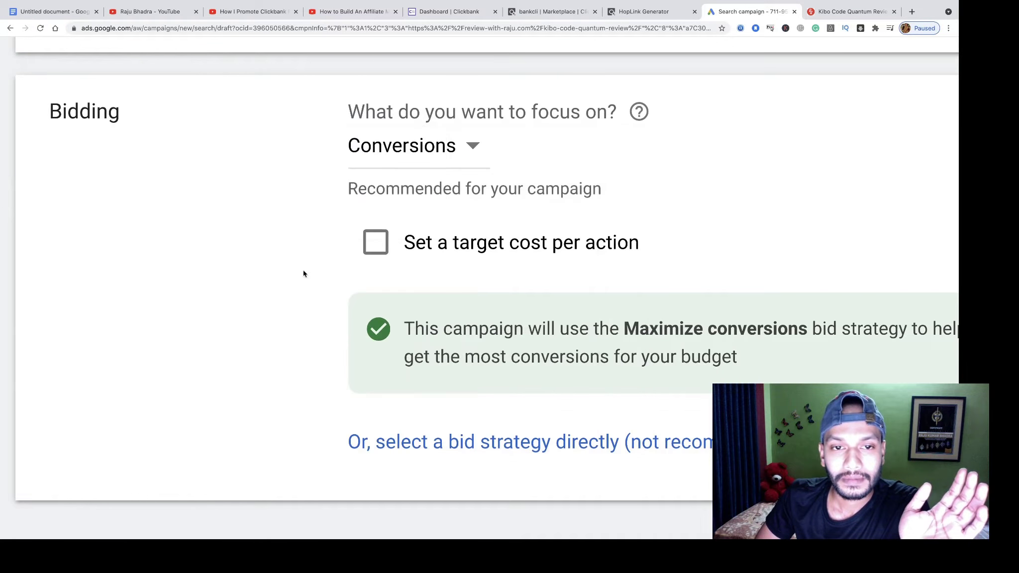
pyautogui.scroll(-2, 373, 309)
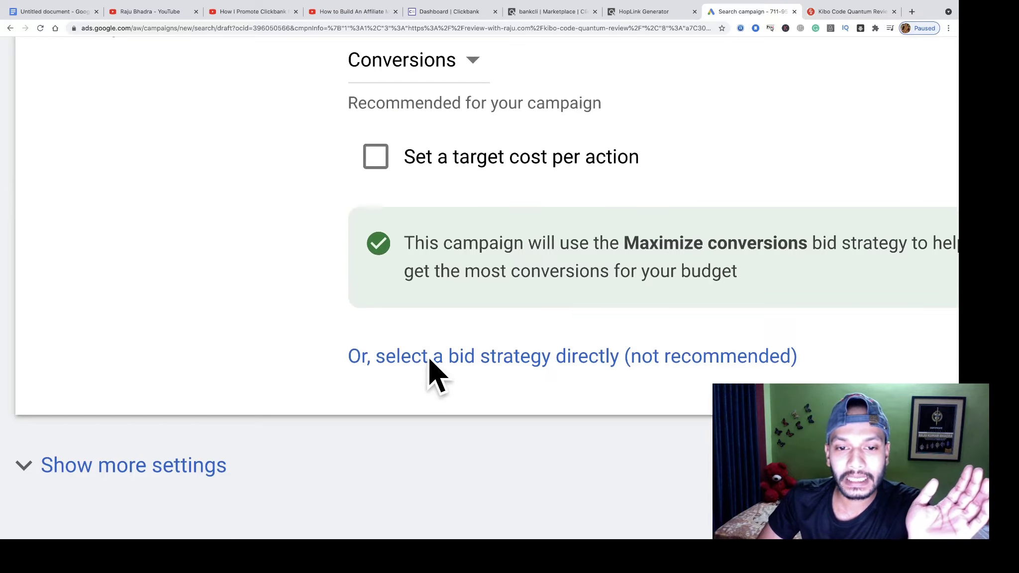
pyautogui.click(499, 366)
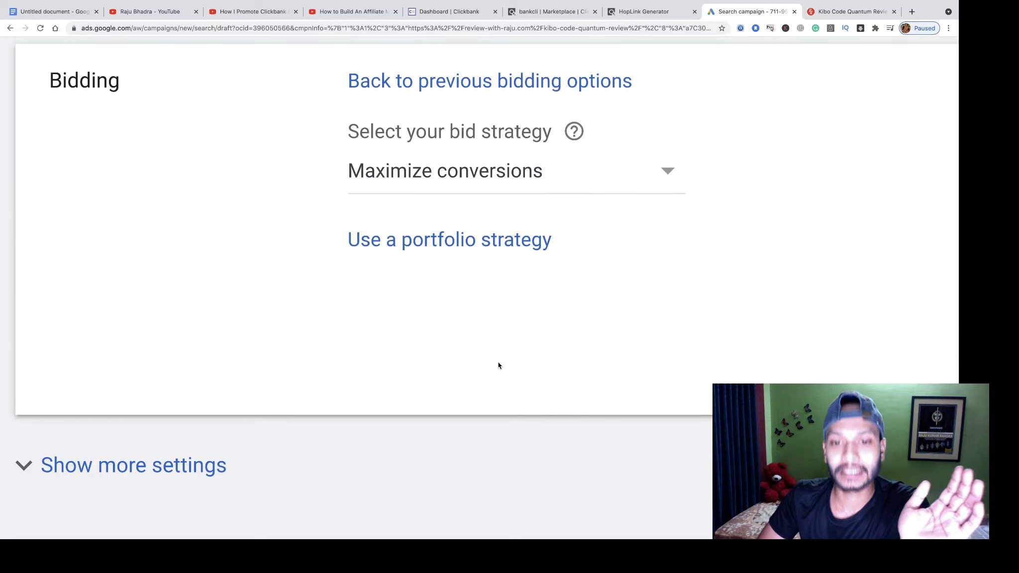
pyautogui.click(667, 175)
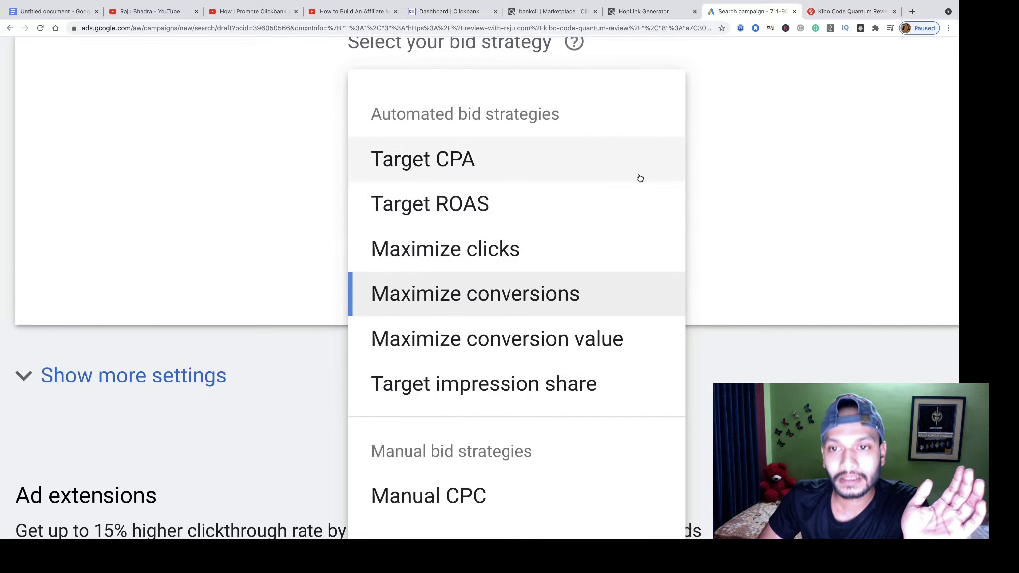
pyautogui.click(446, 497)
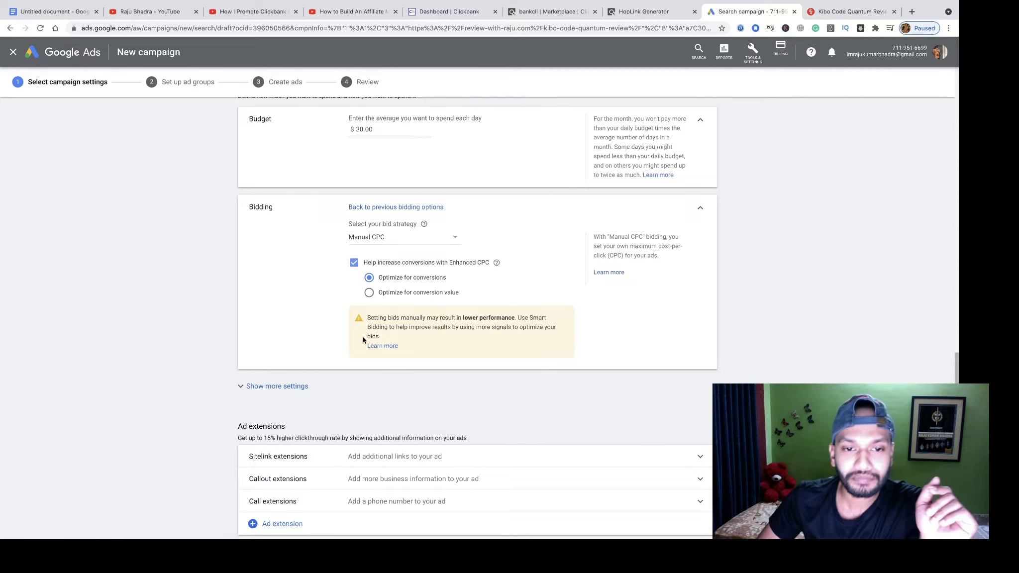
# Step: Review the campaign settings from name and networks through locations, languages, daily budget, bidding and ad extensions
pyautogui.scroll(-1, 440, 405)
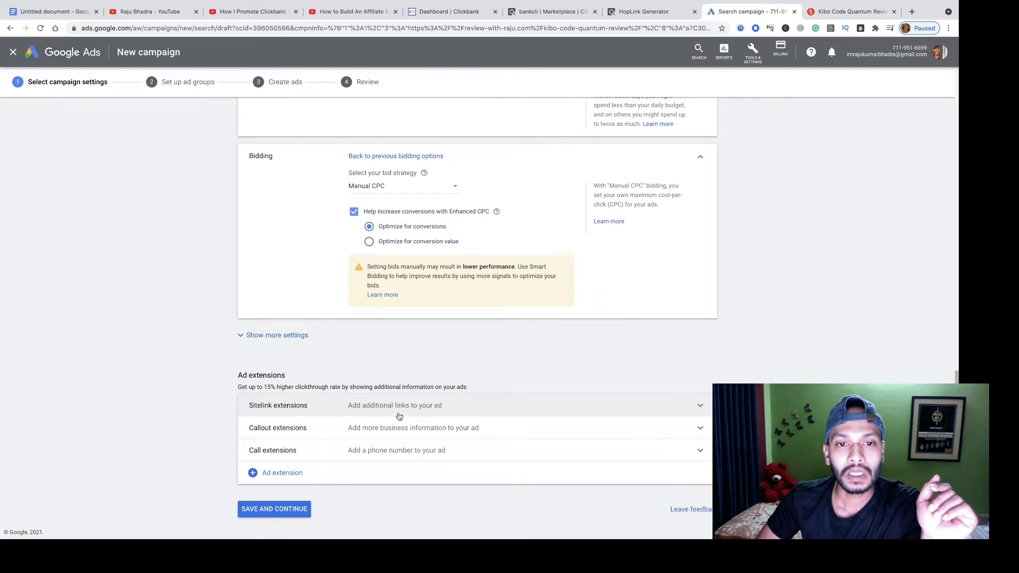
pyautogui.scroll(15, 483, 361)
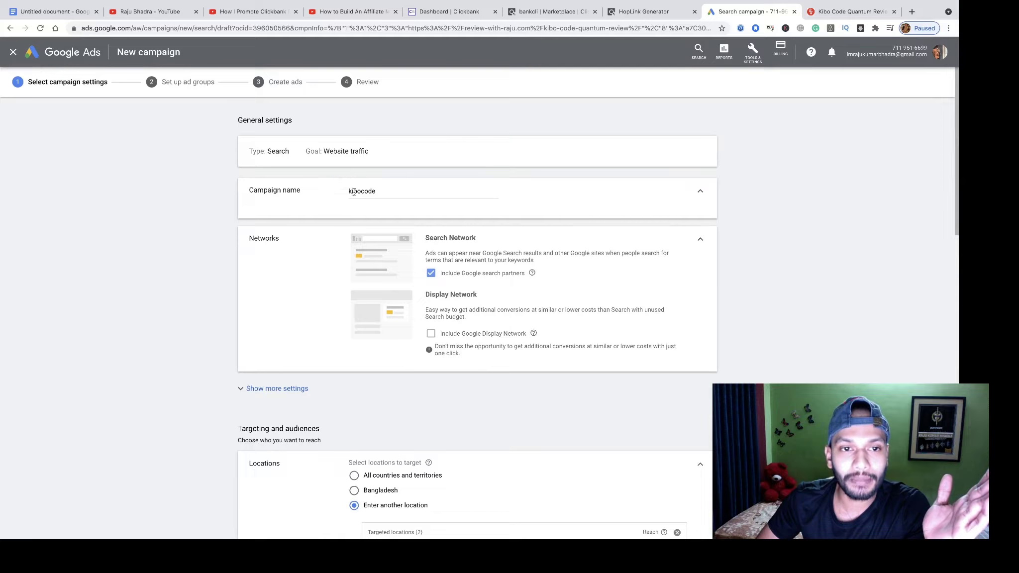
pyautogui.doubleClick(375, 191)
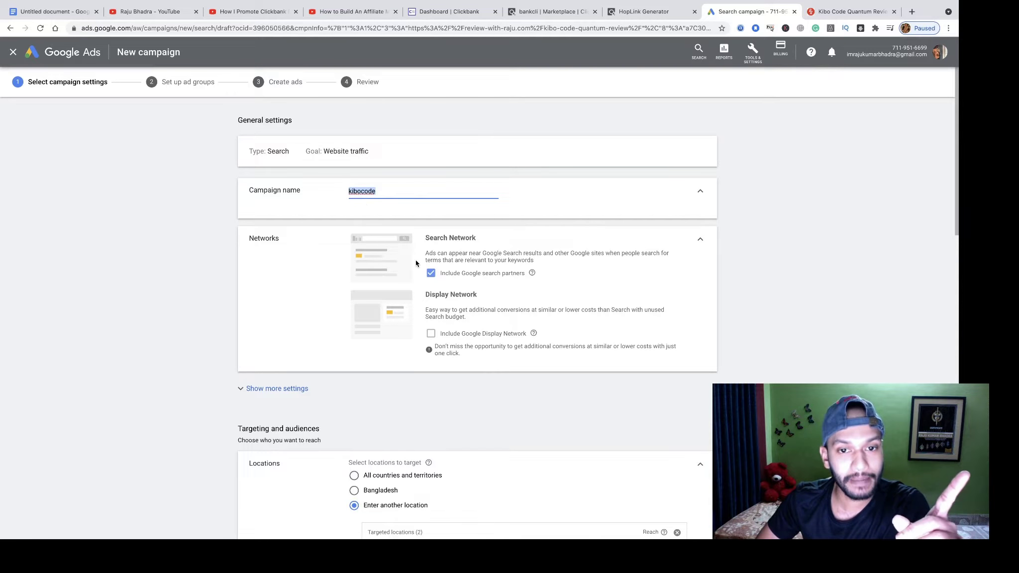
pyautogui.scroll(-2, 418, 256)
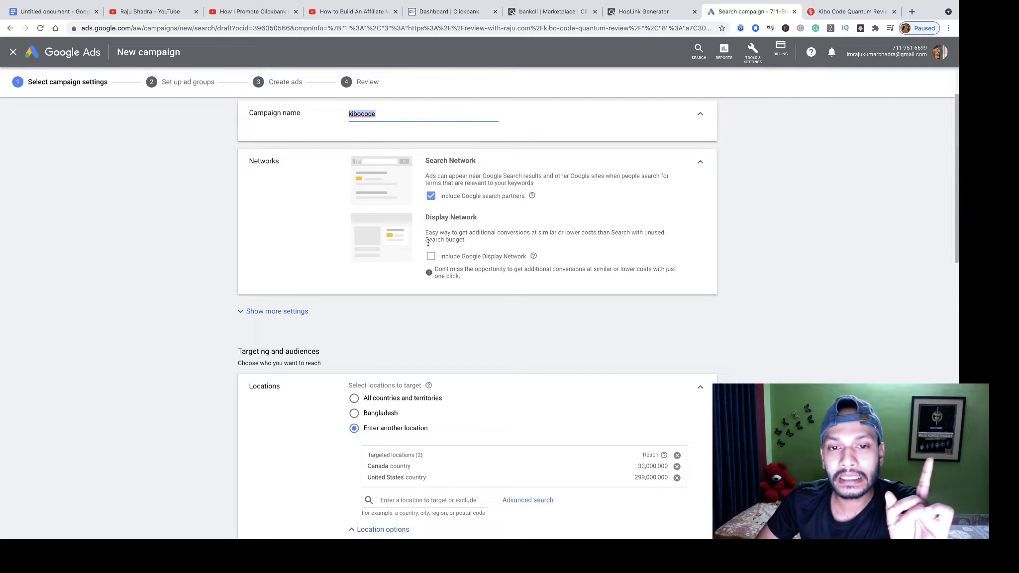
pyautogui.scroll(-5, 418, 223)
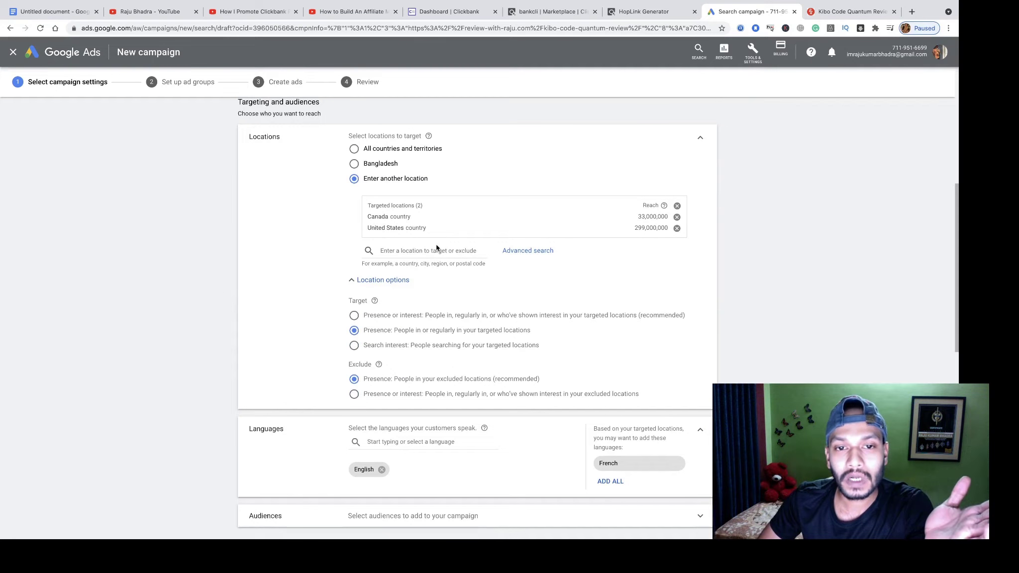
pyautogui.click(434, 253)
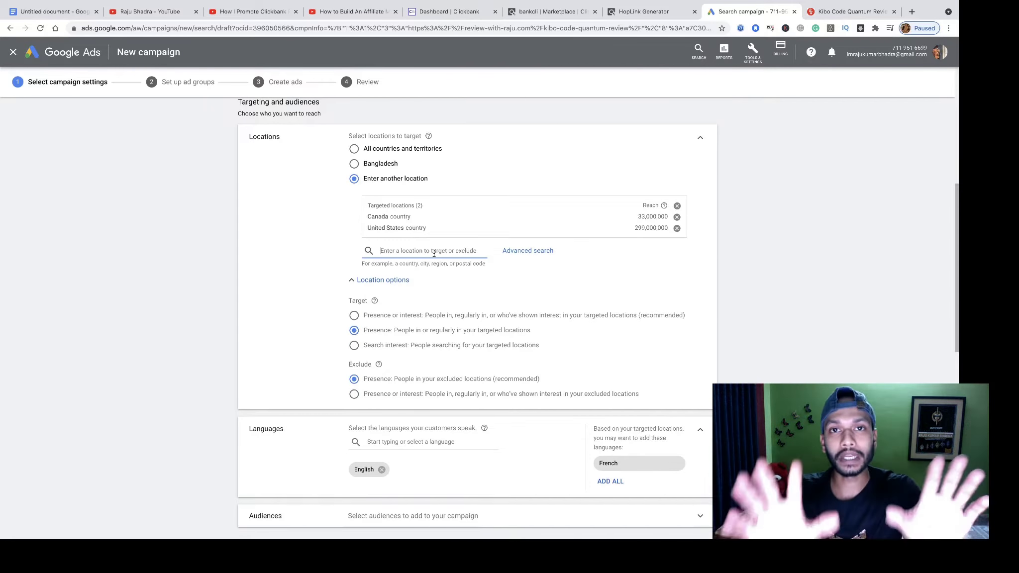
pyautogui.scroll(-2, 363, 282)
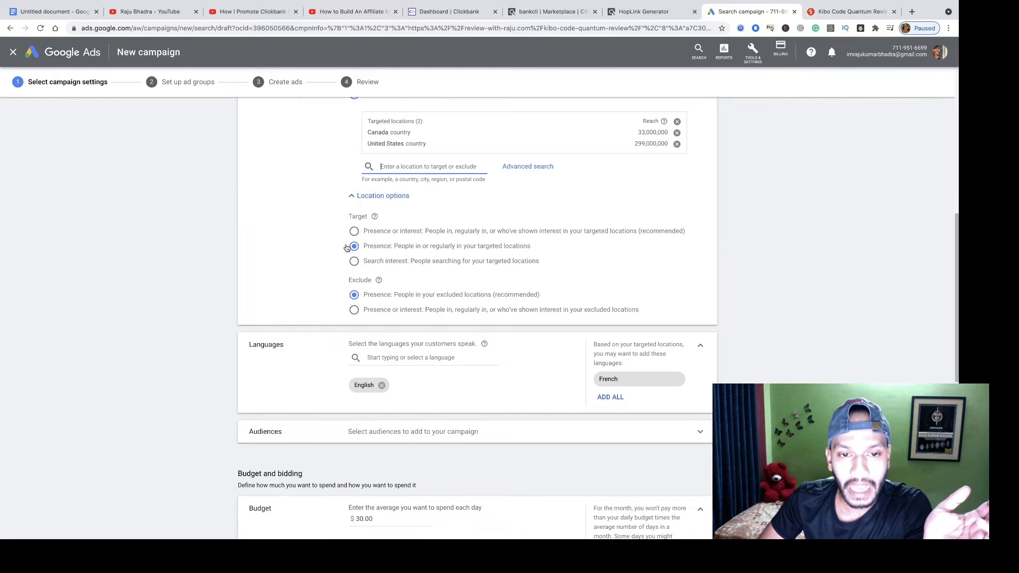
pyautogui.scroll(-5, 485, 356)
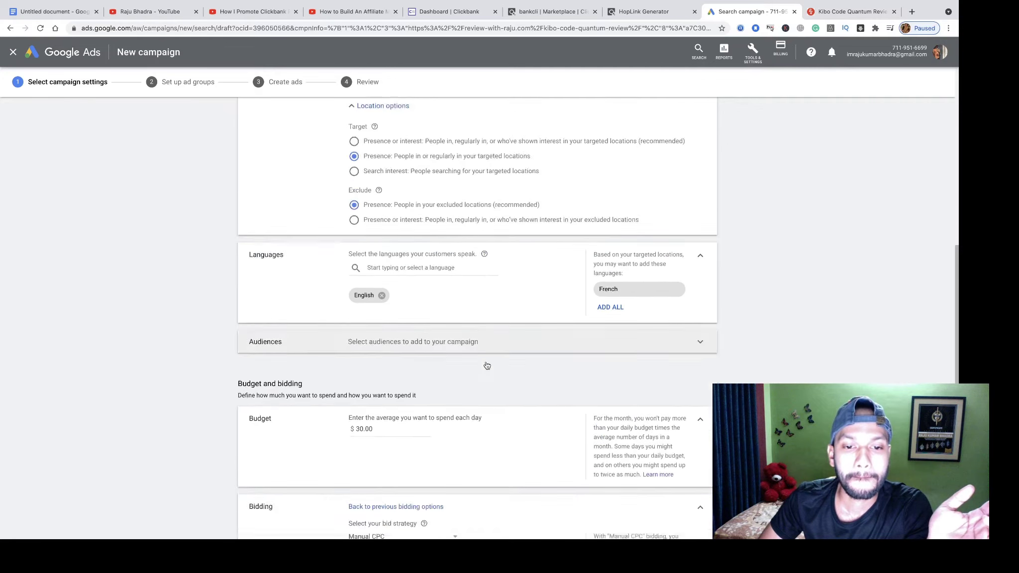
pyautogui.scroll(2, 485, 365)
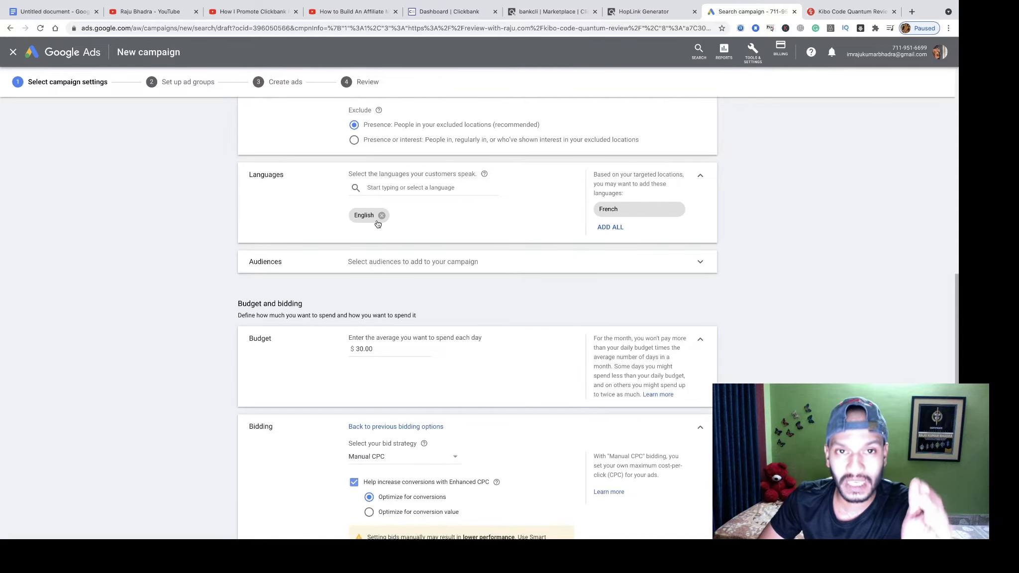
pyautogui.scroll(-3, 393, 264)
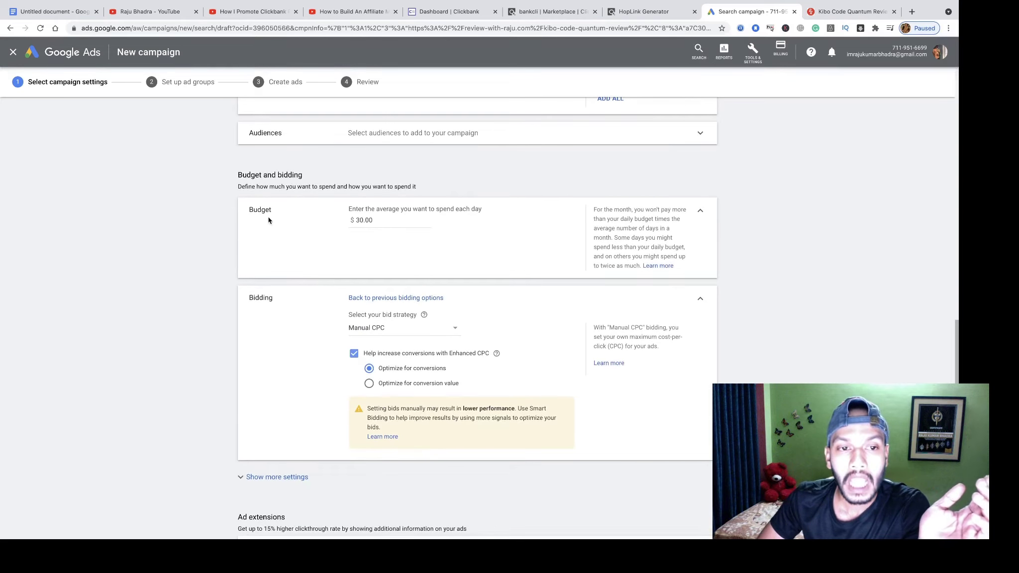
pyautogui.moveTo(377, 222); pyautogui.dragTo(352, 221)
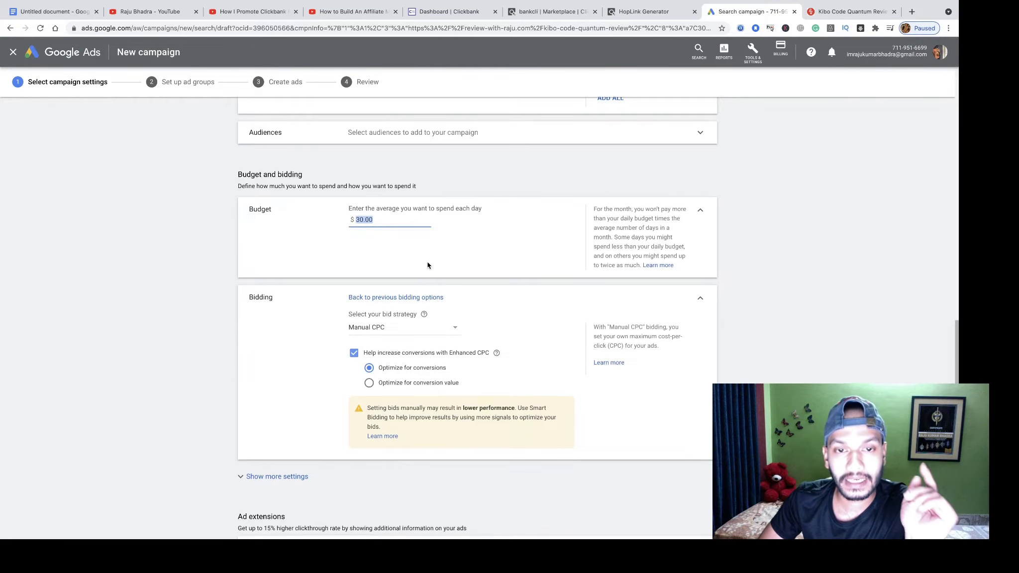
pyautogui.scroll(-3, 427, 263)
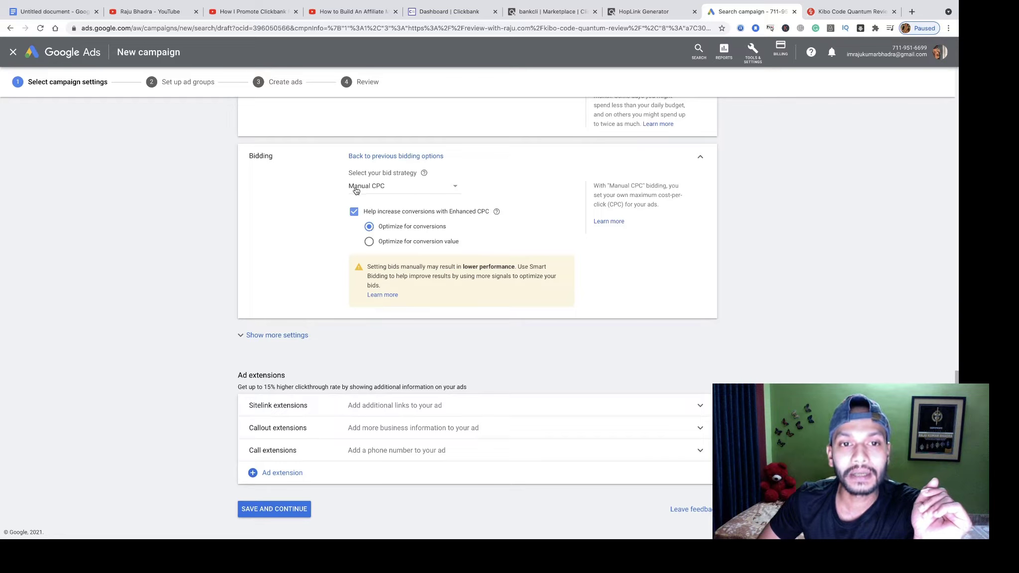
# Step: Save the campaign settings, continue to the ad group setup, and name the ad group "kibocode review"
pyautogui.click(277, 509)
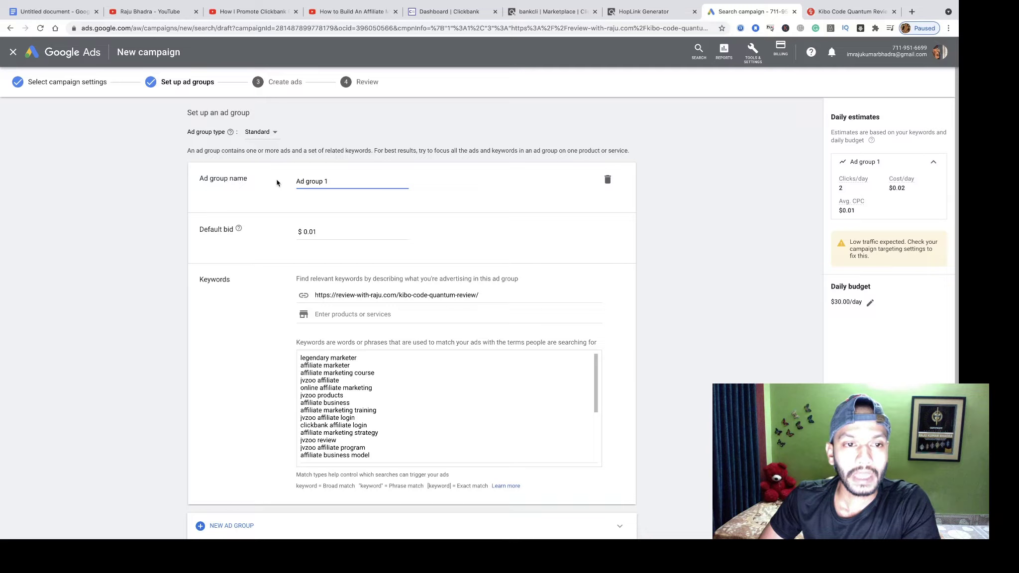
pyautogui.tripleClick(323, 180)
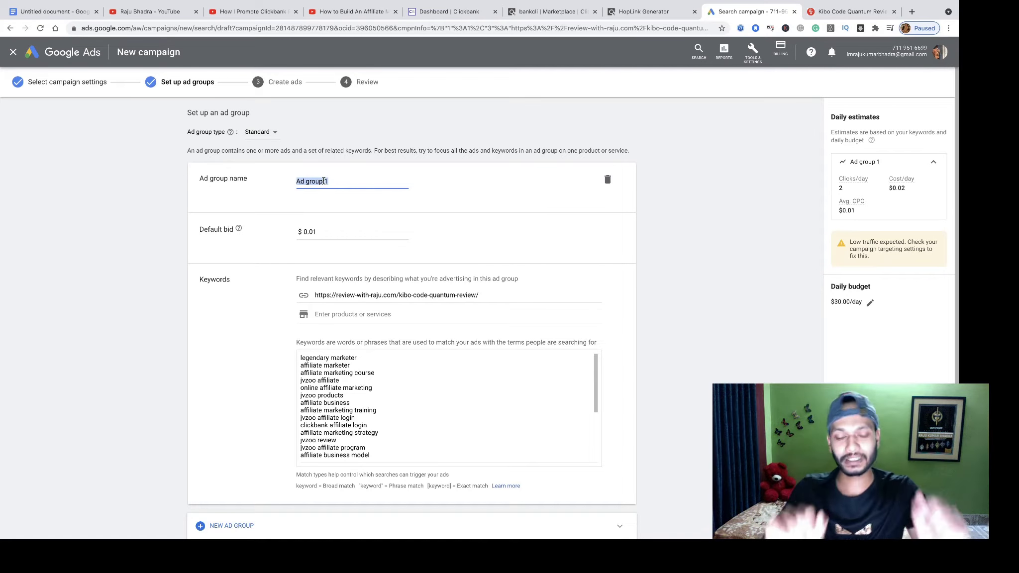
pyautogui.write('ki')
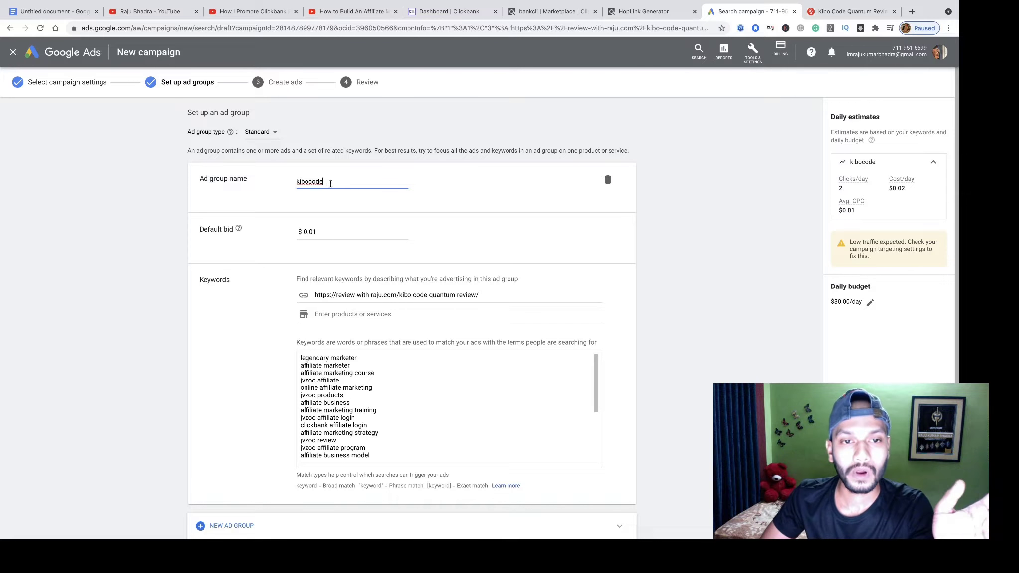
pyautogui.write('bocode')
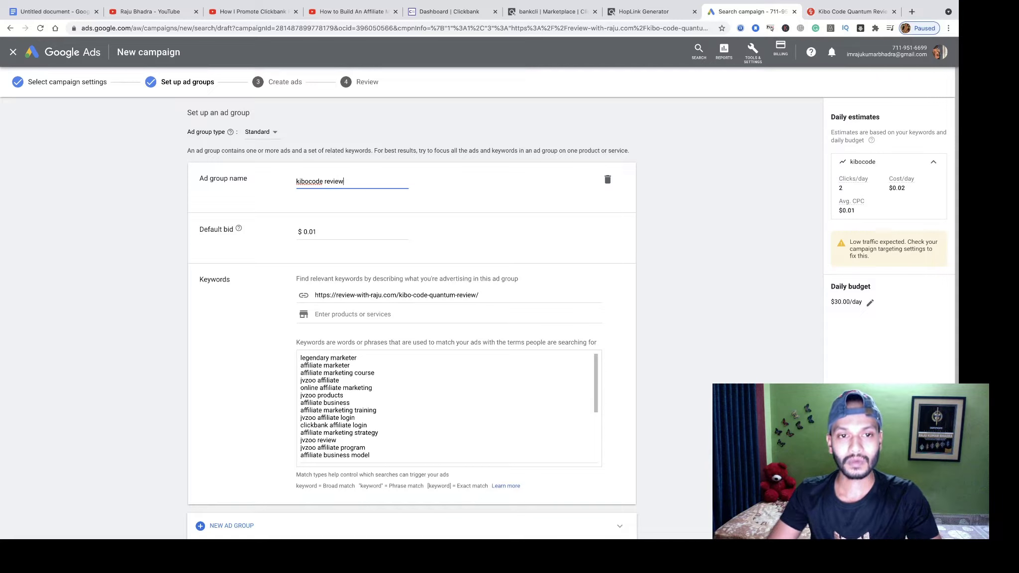
# Step: Set the default bid of the "kibocode review" ad group to $0.70
pyautogui.click(315, 231)
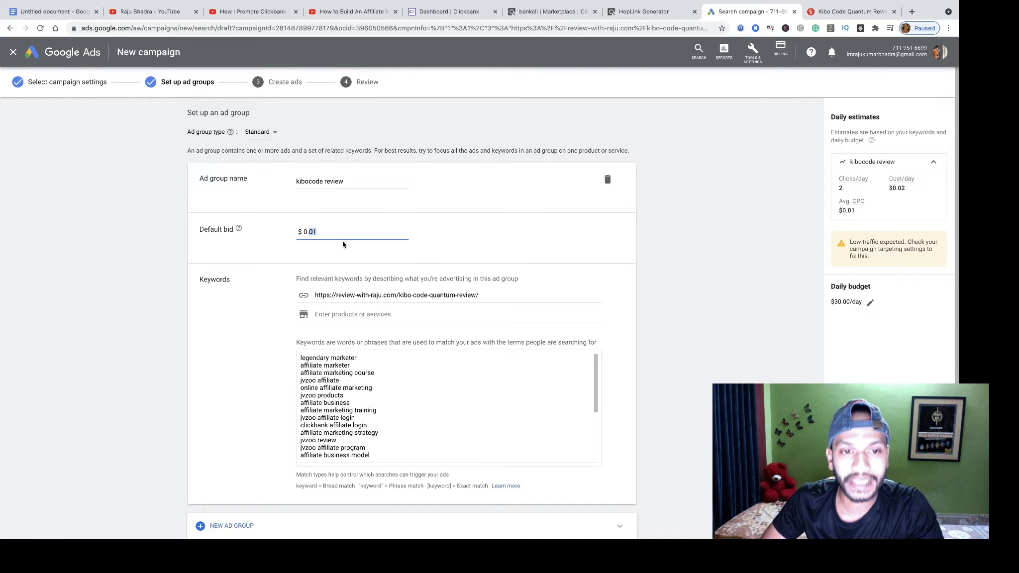
pyautogui.scroll(5, 342, 240)
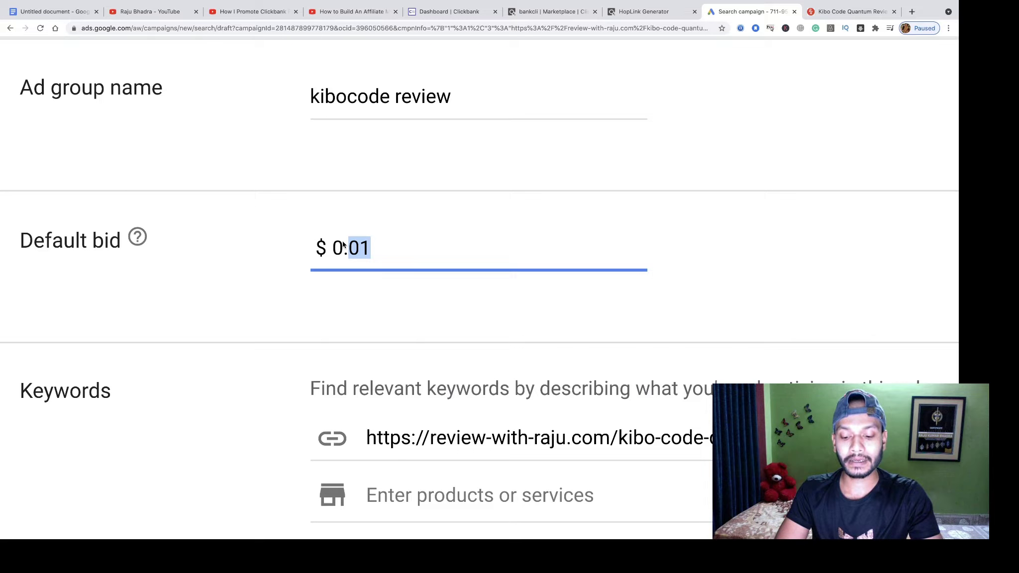
pyautogui.write('70')
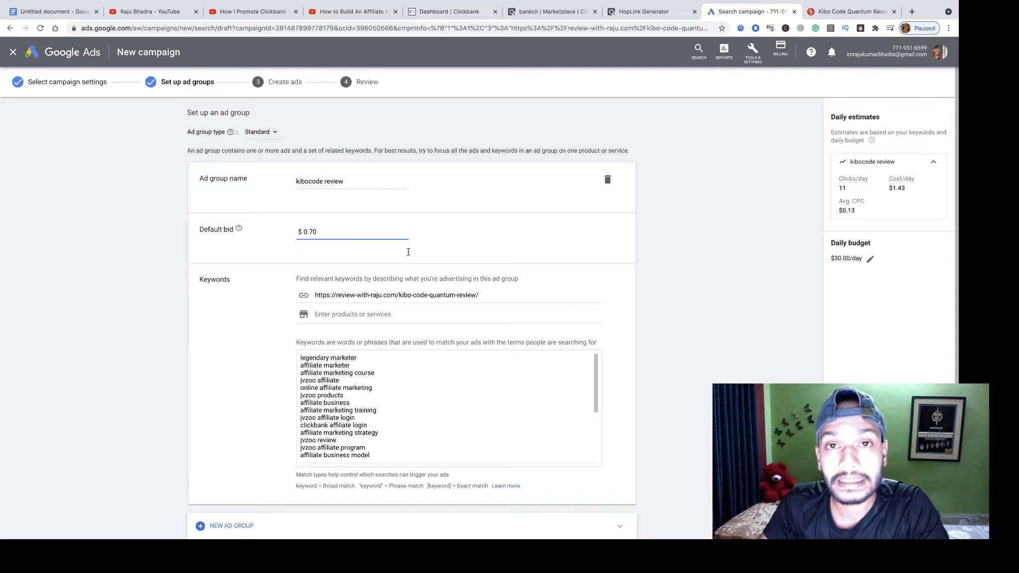
# Step: Look through the Kibo Code Quantum review page, the open YouTube pages and the document listing the top key points of a review
pyautogui.click(820, 6)
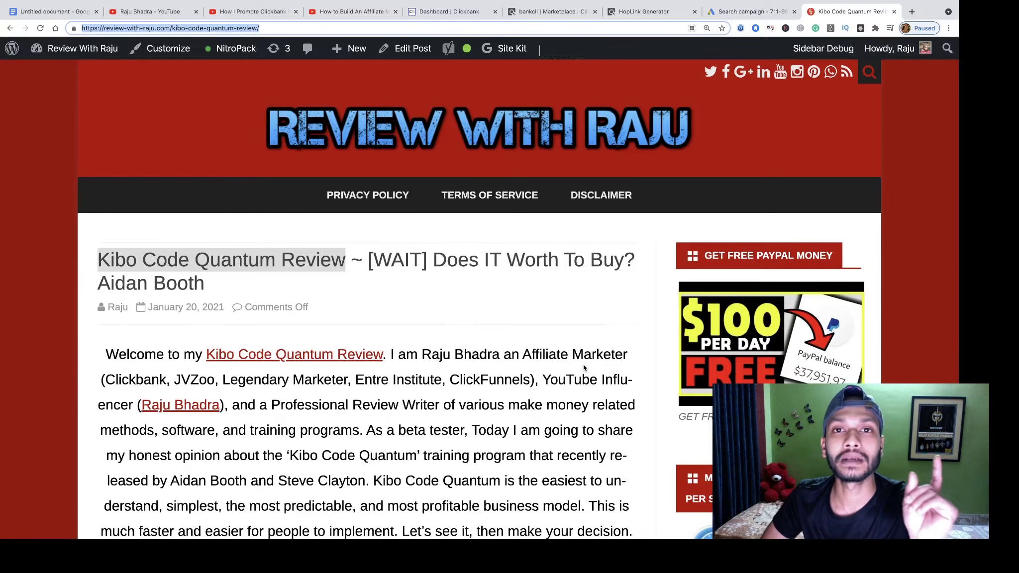
pyautogui.scroll(-3, 583, 365)
pyautogui.click(339, 12)
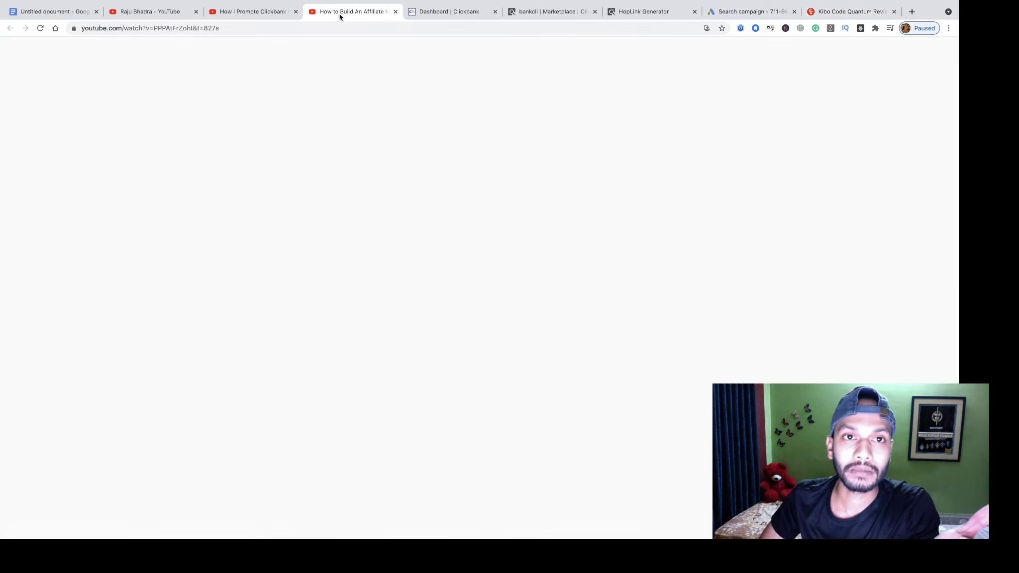
pyautogui.click(251, 11)
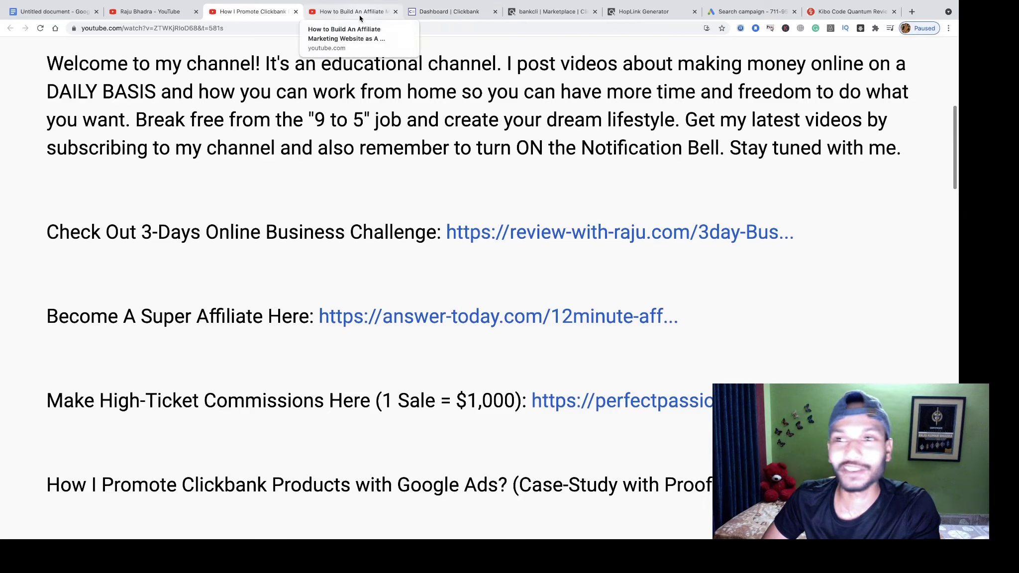
pyautogui.click(159, 13)
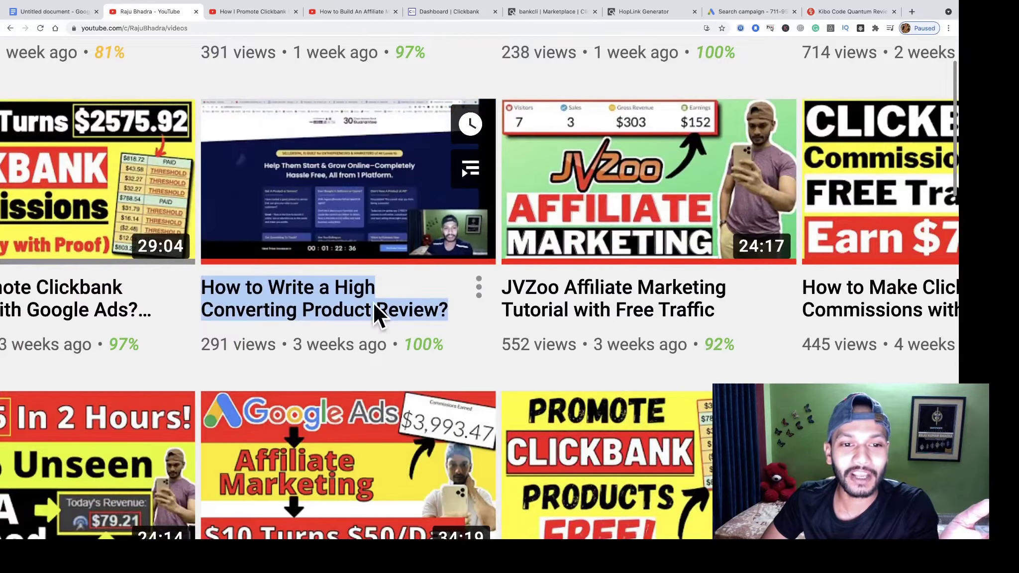
pyautogui.click(52, 12)
pyautogui.scroll(-5, 459, 337)
pyautogui.scroll(-5, 459, 337)
pyautogui.scroll(1, 497, 358)
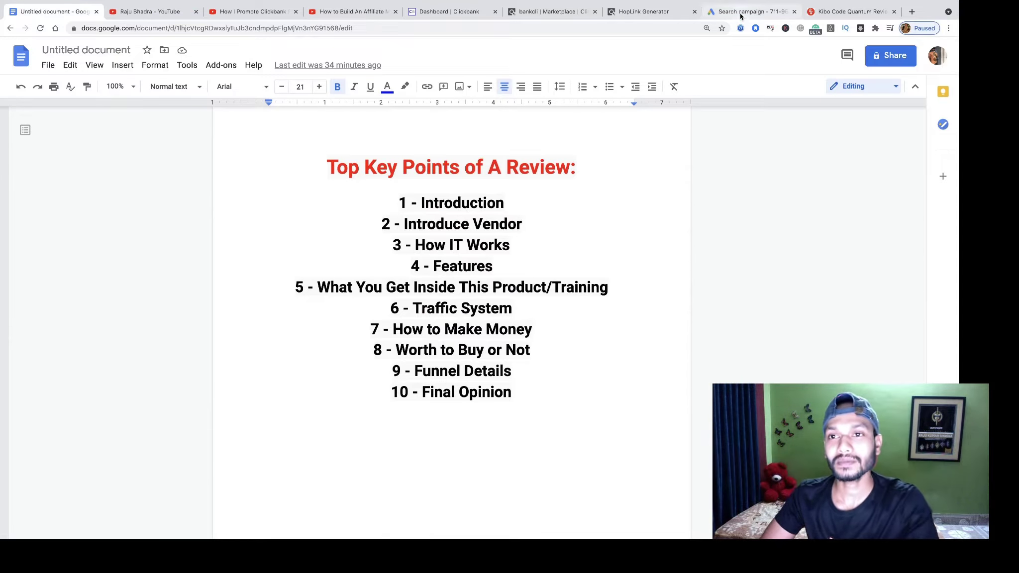
# Step: Return to the search campaign draft and delete all suggested keywords from the "kibocode review" ad group
pyautogui.click(721, 12)
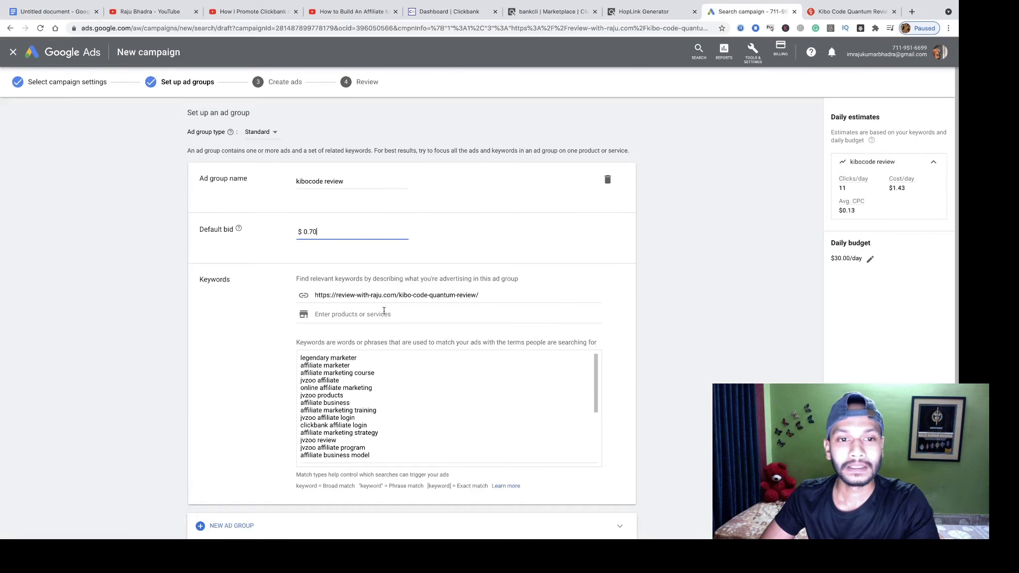
pyautogui.scroll(-3, 439, 338)
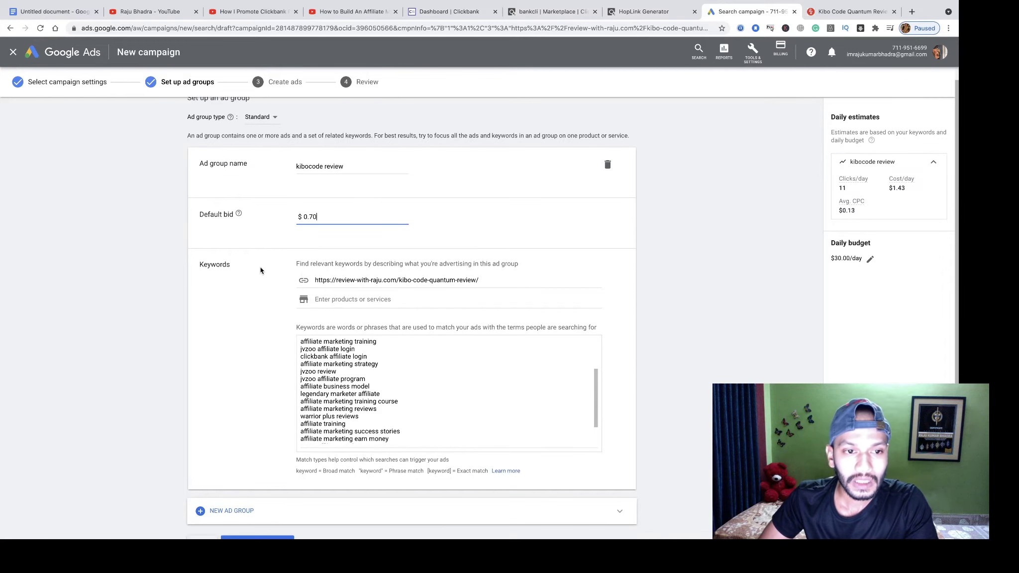
pyautogui.scroll(3, 423, 394)
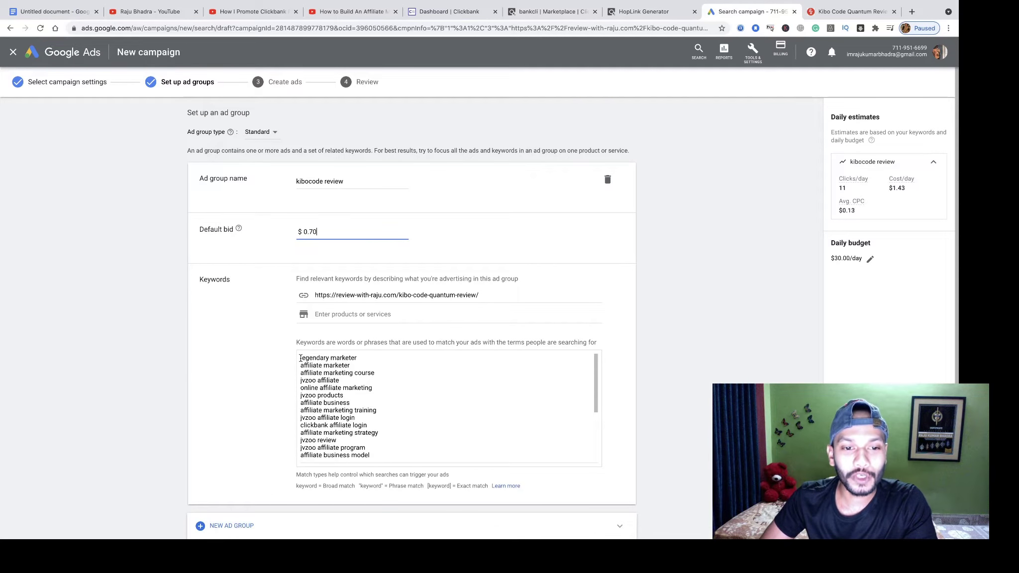
pyautogui.tripleClick(339, 393)
pyautogui.click(371, 417)
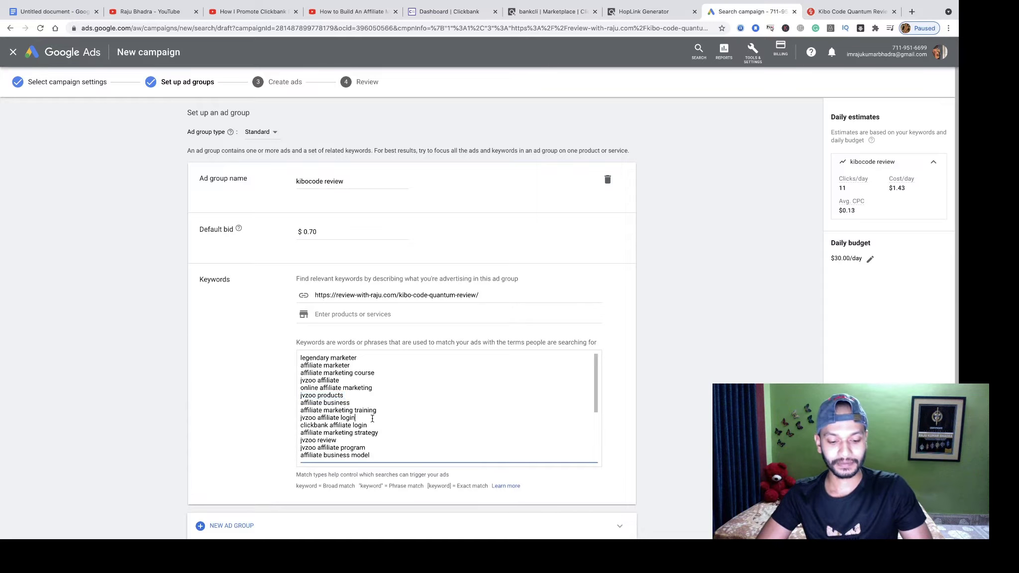
pyautogui.hotkey('ctrl', 'a')
pyautogui.press('BackSpace')
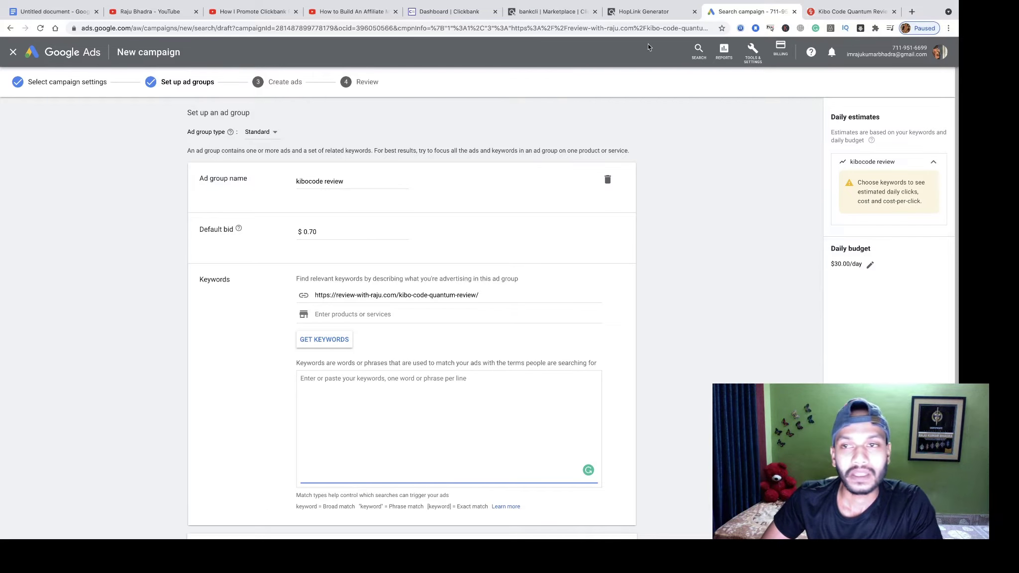
# Step: Copy "Kibo Code Quantum Review" from the review page's title and return to the campaign draft
pyautogui.click(835, 11)
pyautogui.rightClick(301, 106)
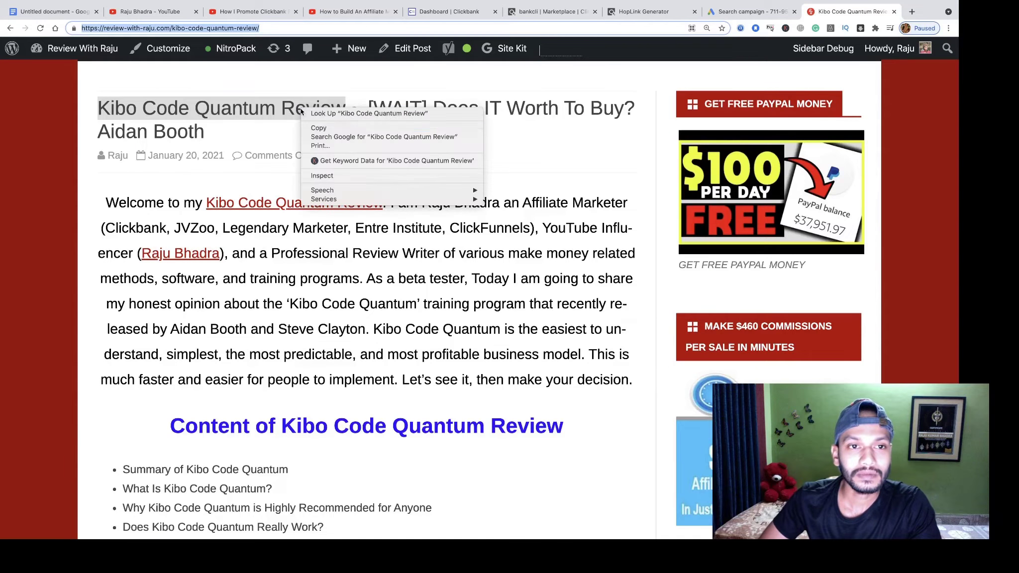
pyautogui.click(310, 129)
pyautogui.click(728, 15)
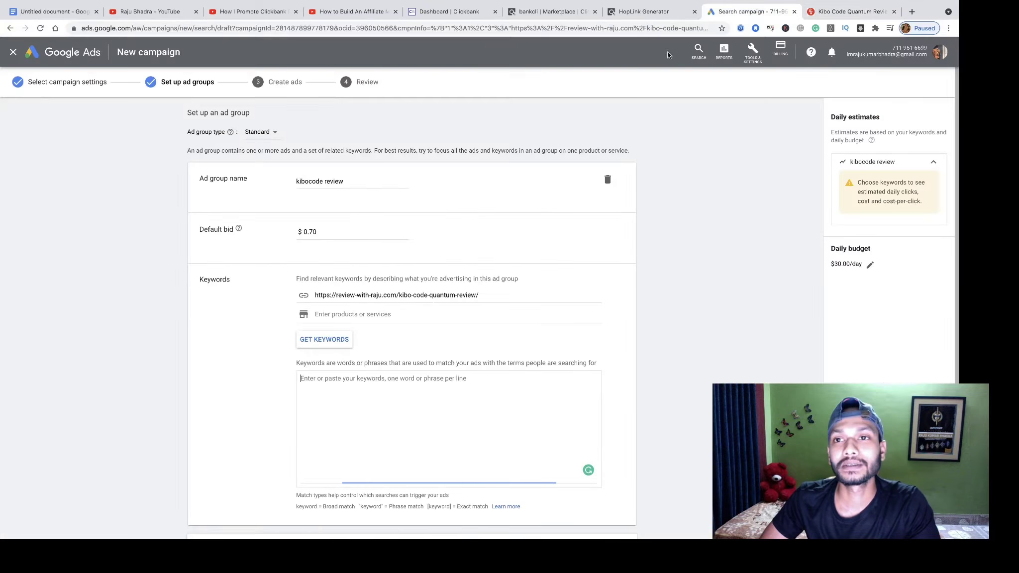
# Step: Examine the notation for exact, phrase and broad keyword match types below the keyword list
pyautogui.scroll(-2, 338, 381)
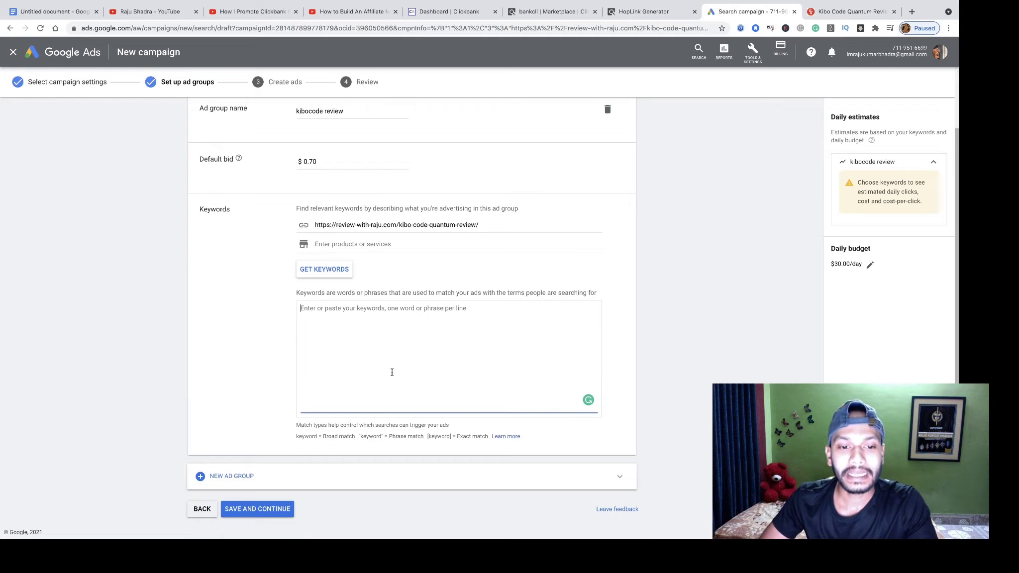
pyautogui.scroll(5, 219, 405)
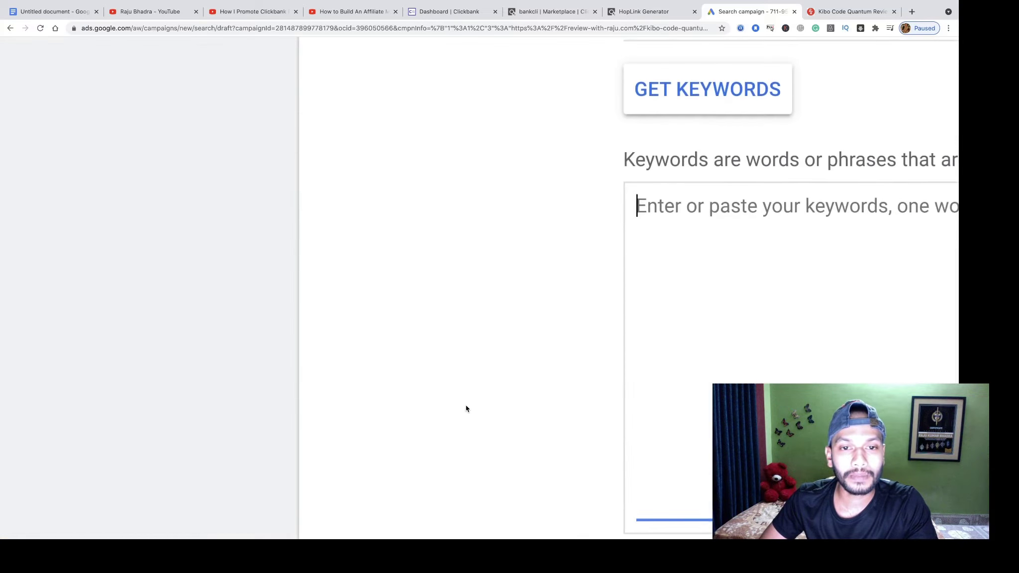
pyautogui.scroll(-5, 466, 408)
pyautogui.hscroll(8, 466, 407)
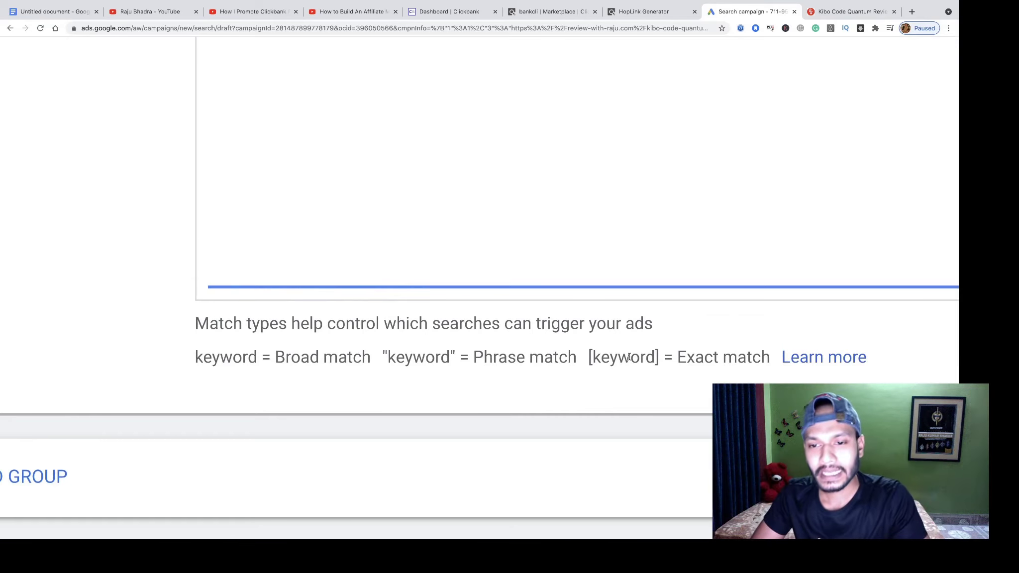
pyautogui.moveTo(590, 357); pyautogui.dragTo(767, 349)
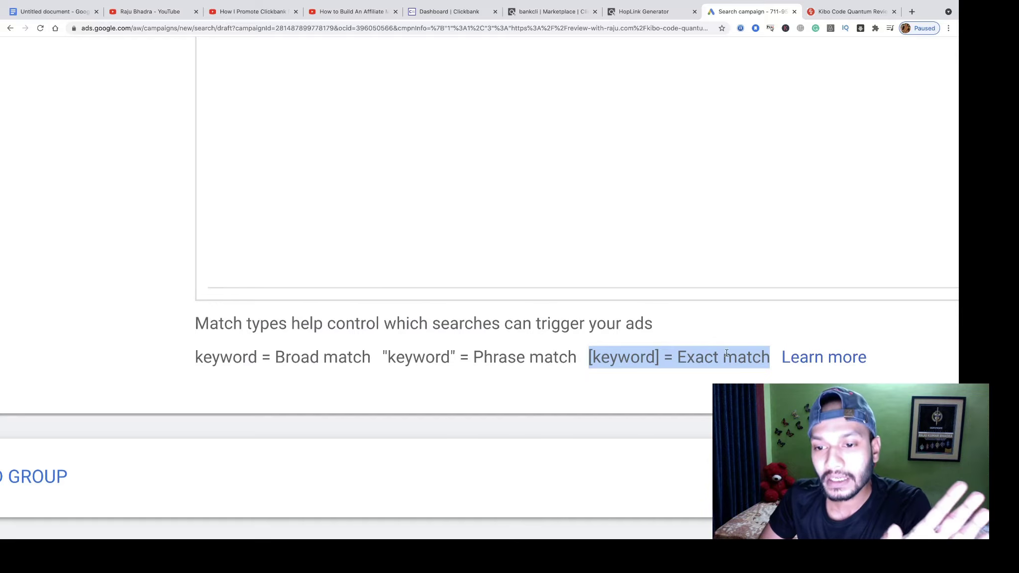
pyautogui.moveTo(588, 357); pyautogui.dragTo(766, 357)
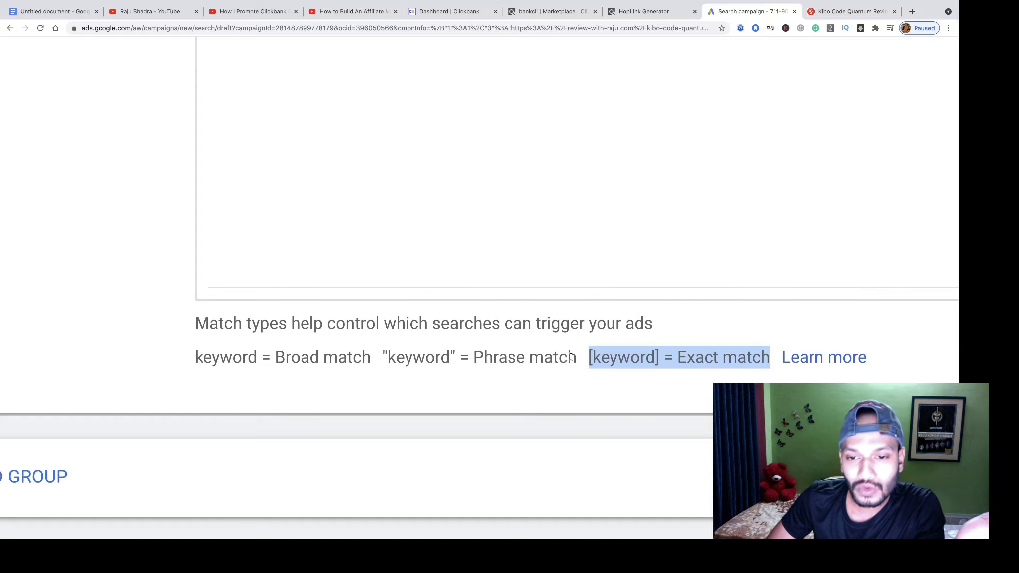
pyautogui.moveTo(577, 357); pyautogui.dragTo(469, 357)
pyautogui.moveTo(373, 357); pyautogui.dragTo(195, 354)
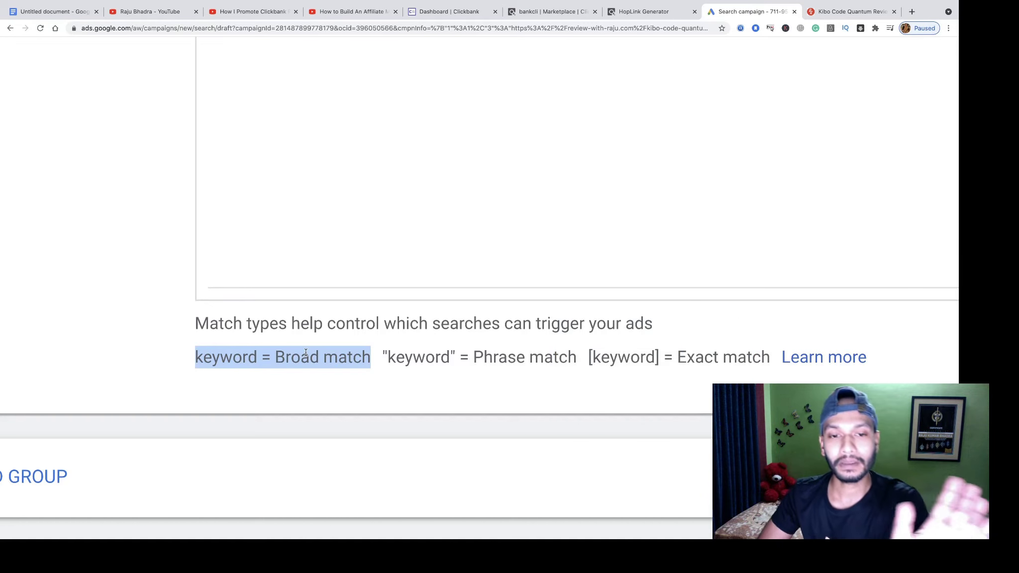
# Step: Paste the copied title as the first keyword and bracket it for exact match: [Kibo Code Quantum Review]
pyautogui.scroll(-8, 306, 352)
pyautogui.click(320, 313)
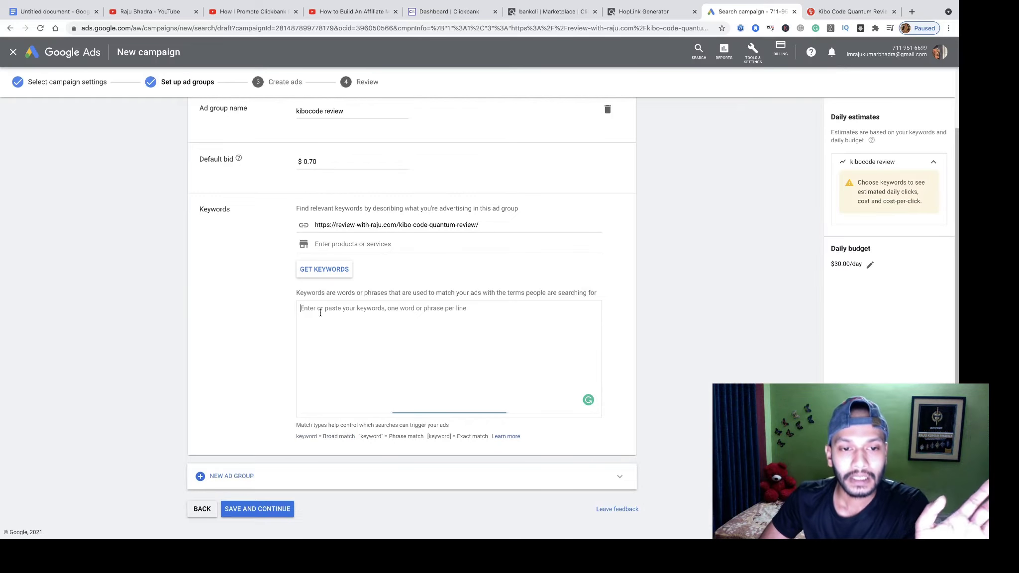
pyautogui.hotkey('ctrl', 'v')
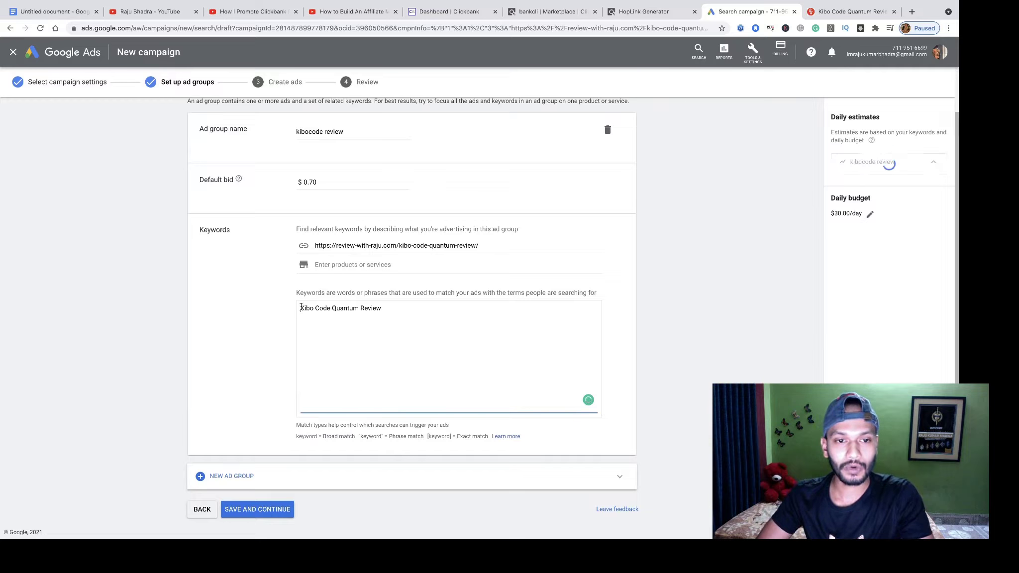
pyautogui.click(300, 308)
pyautogui.write('[')
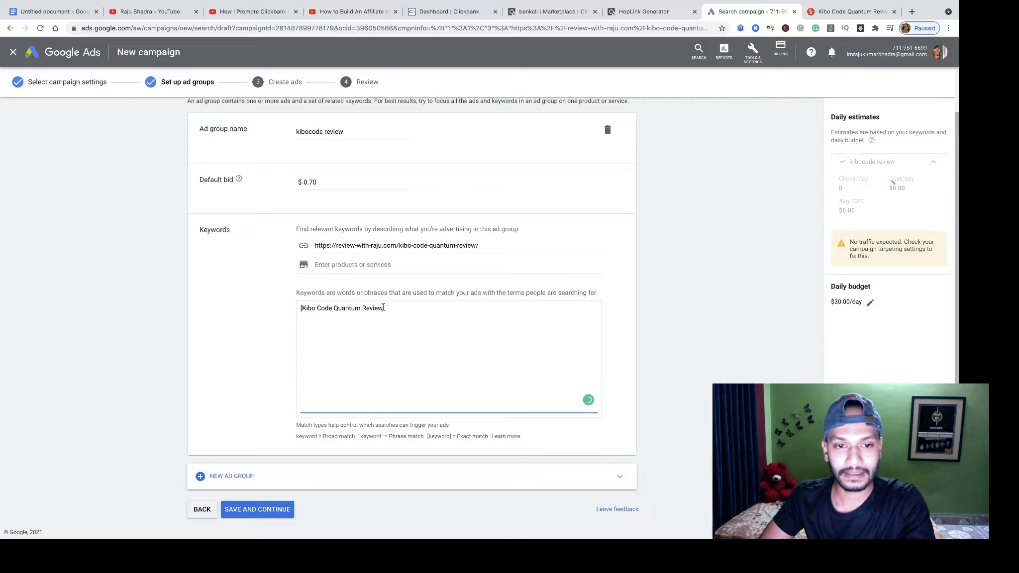
pyautogui.click(383, 308)
pyautogui.write(']')
# Step: Duplicate the bracketed keyword on a second line and shorten the copy to [Kibo Code Quantum]
pyautogui.moveTo(385, 308); pyautogui.dragTo(290, 309)
pyautogui.hotkey('ctrl', 'c')
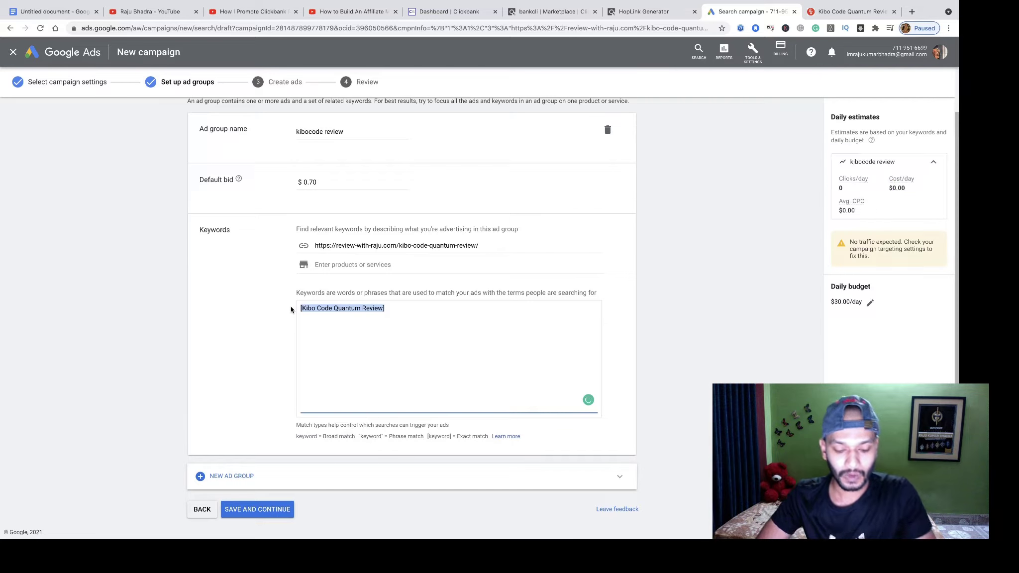
pyautogui.click(396, 307)
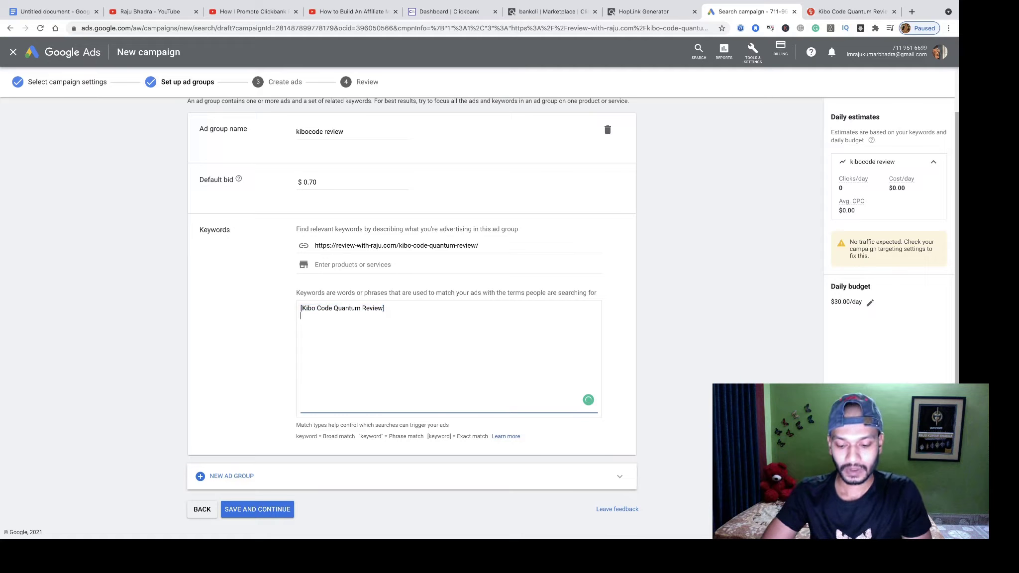
pyautogui.hotkey('ctrl', 'v')
pyautogui.moveTo(383, 315); pyautogui.dragTo(362, 315)
pyautogui.press('BackSpace')
pyautogui.press('BackSpace')
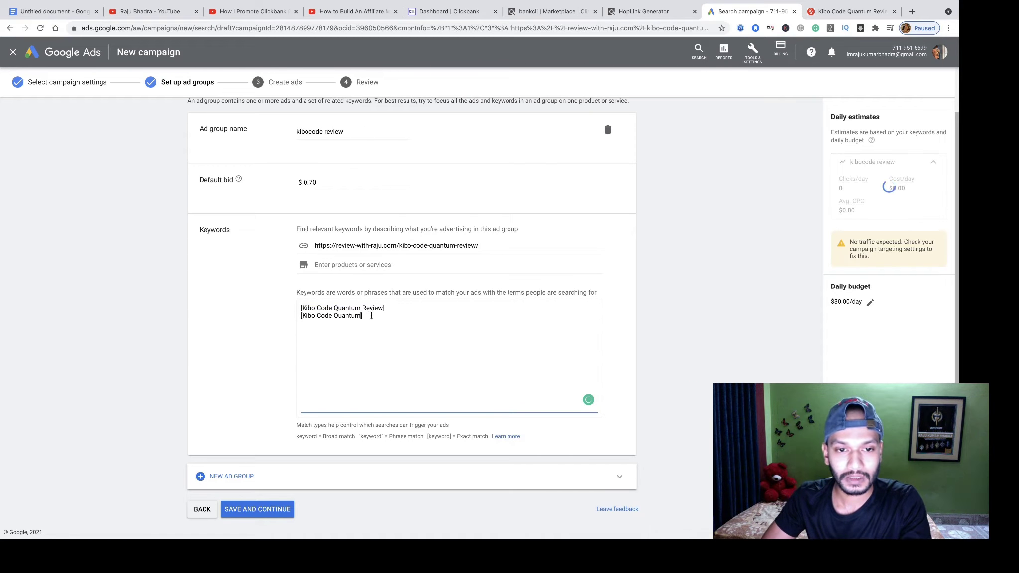
# Step: Add a third exact-match keyword from the copied one, replacing "Review" with "Scam": [Kibo Code Quantum Scam]
pyautogui.click(372, 315)
pyautogui.press('Return')
pyautogui.hotkey('ctrl', 'v')
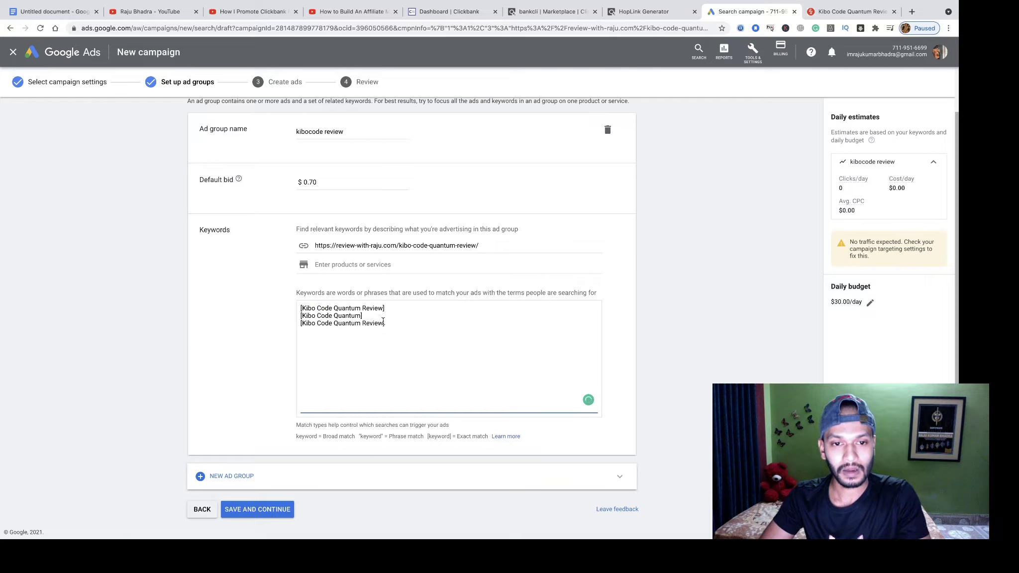
pyautogui.moveTo(383, 322); pyautogui.dragTo(364, 323)
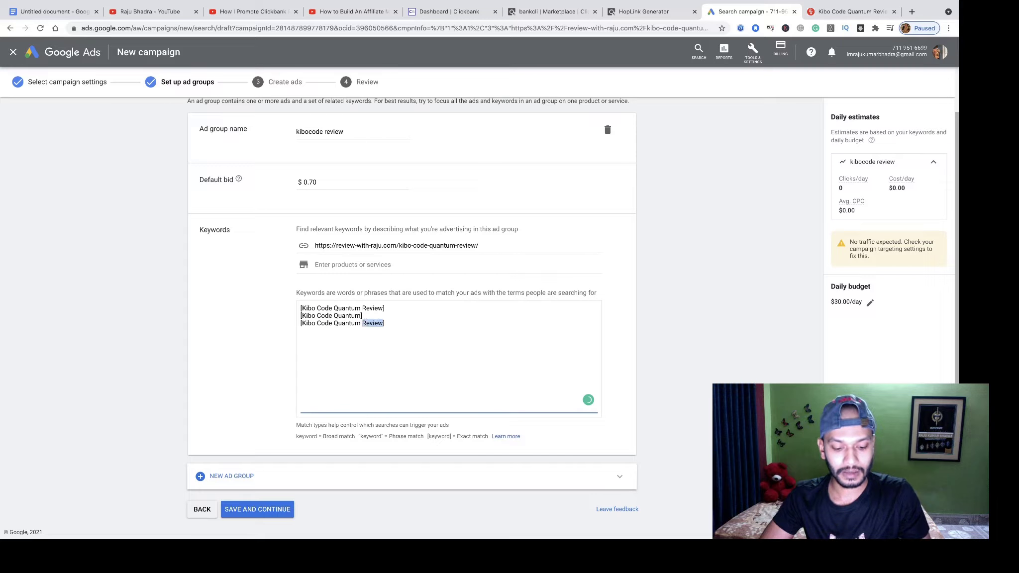
pyautogui.write('Scam')
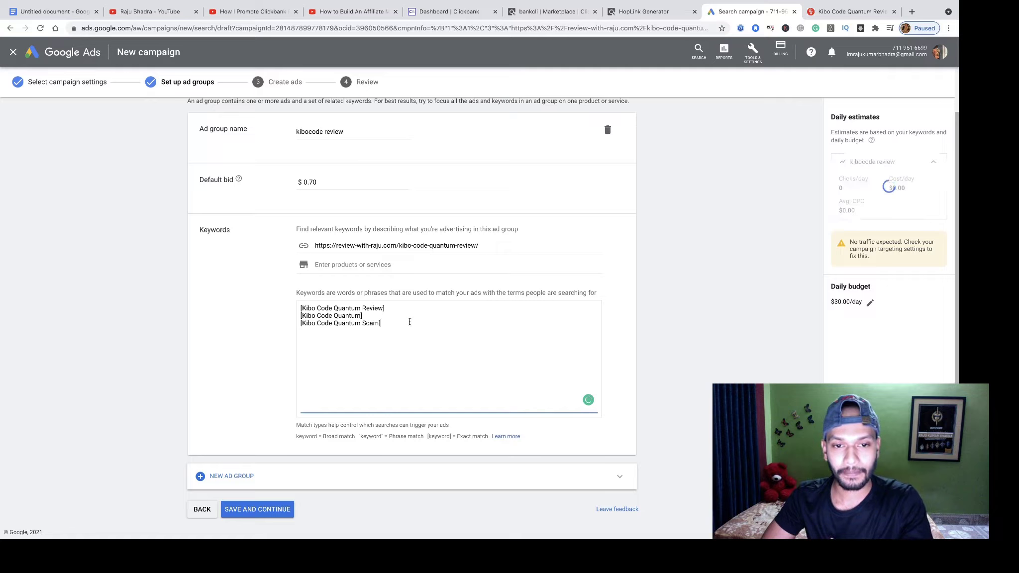
# Step: Add a fourth exact-match keyword from the copied one, changing "Review" to "Preview": [Kibo Code Quantum Preview]
pyautogui.press('Return')
pyautogui.hotkey('ctrl', 'v')
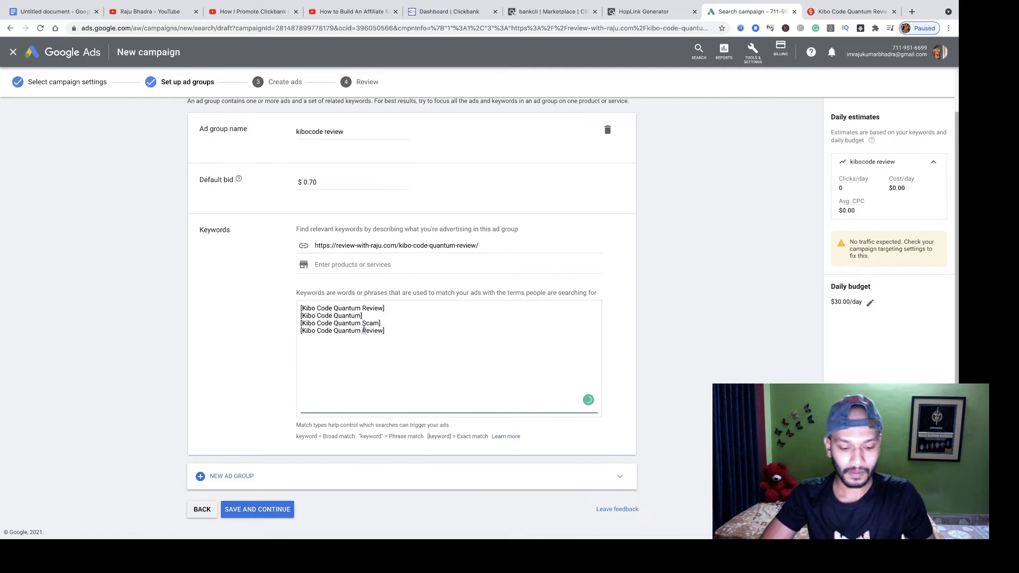
pyautogui.write('re')
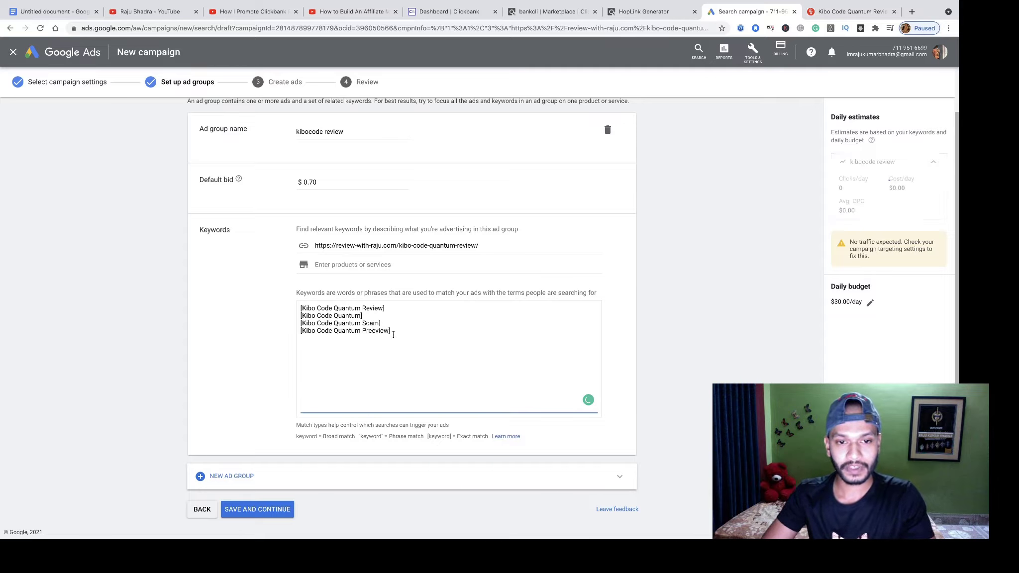
pyautogui.press('BackSpace')
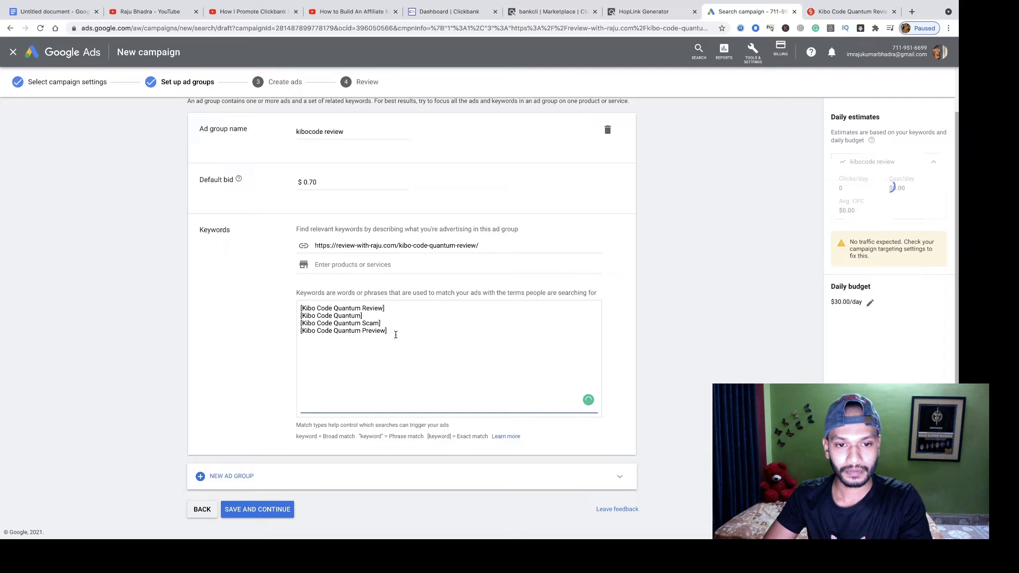
# Step: Add a fifth exact-match keyword from the copied one, replacing "Review" with "Training Program": [Kibo Code Quantum Training Program]
pyautogui.click(396, 334)
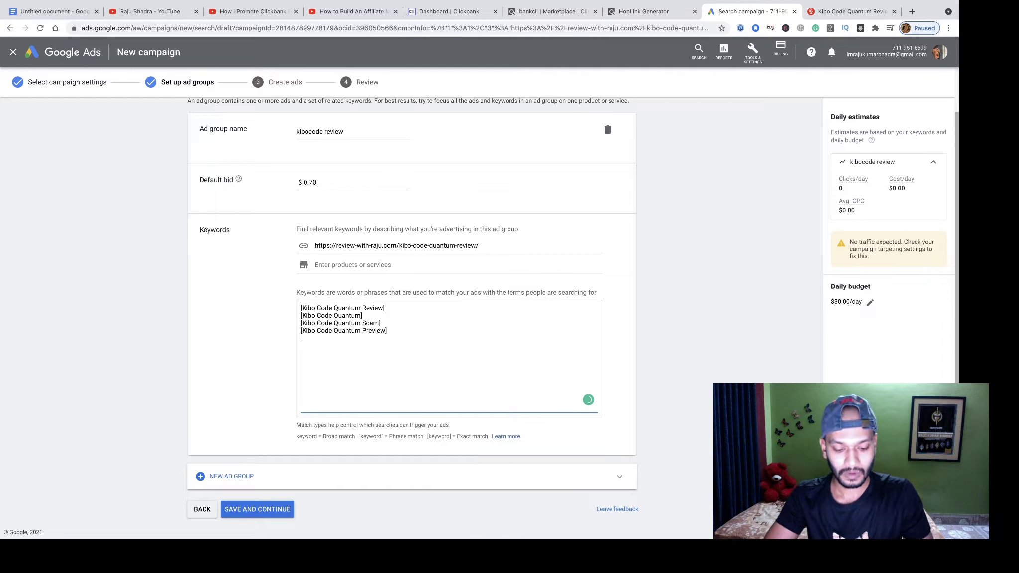
pyautogui.press('Return')
pyautogui.hotkey('ctrl', 'v')
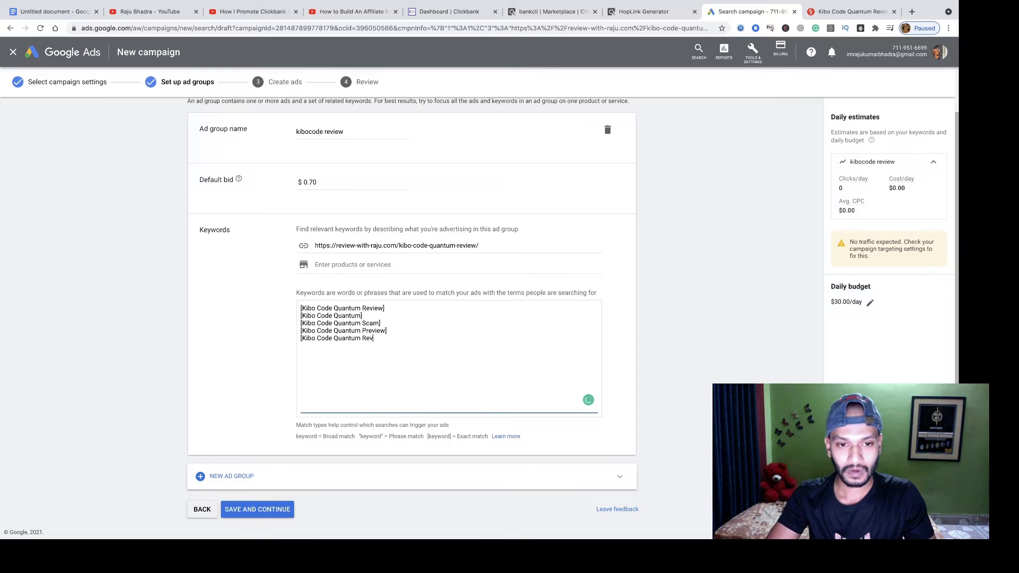
pyautogui.write('Train')
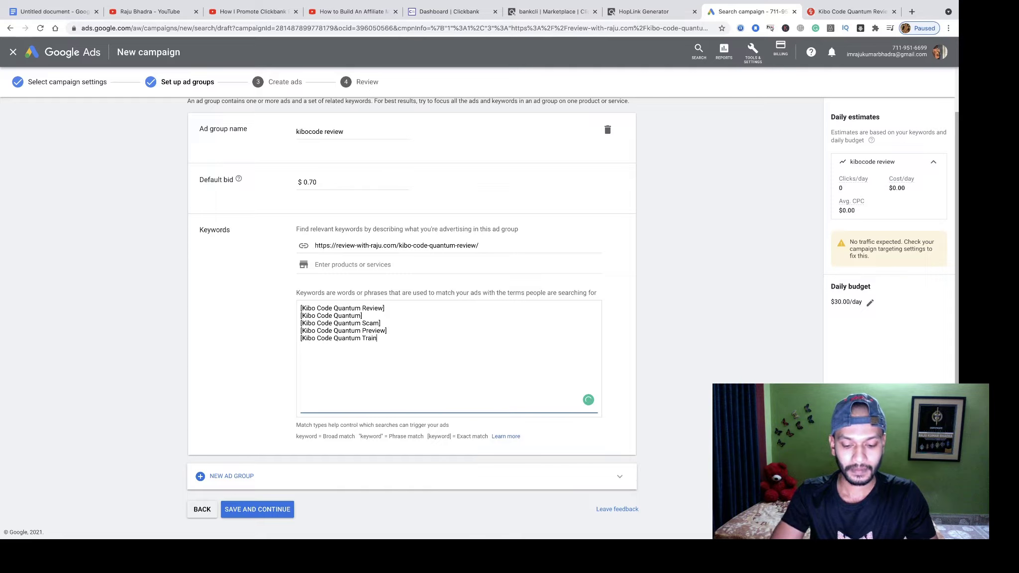
pyautogui.write('ing Progr')
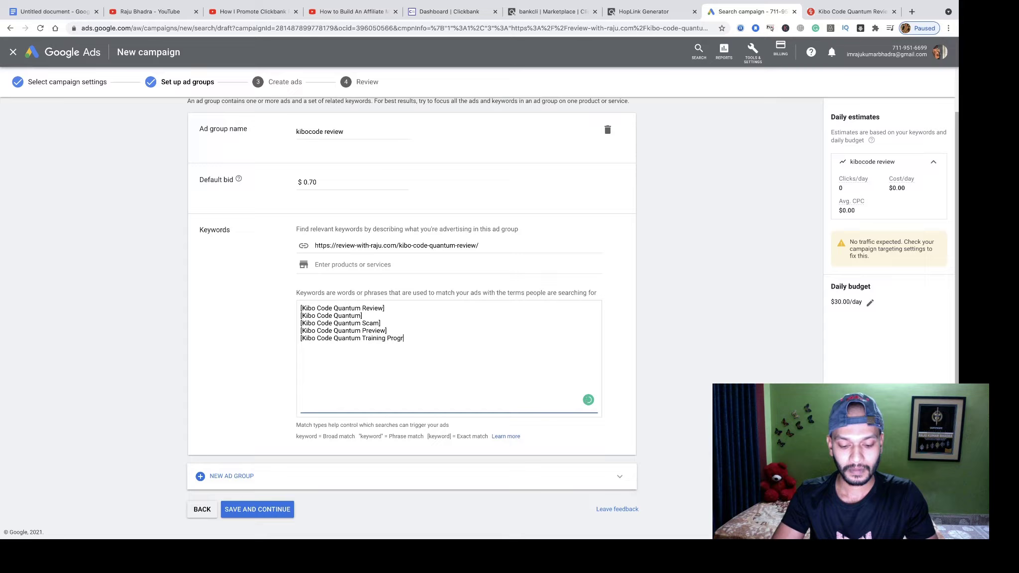
pyautogui.write('am]')
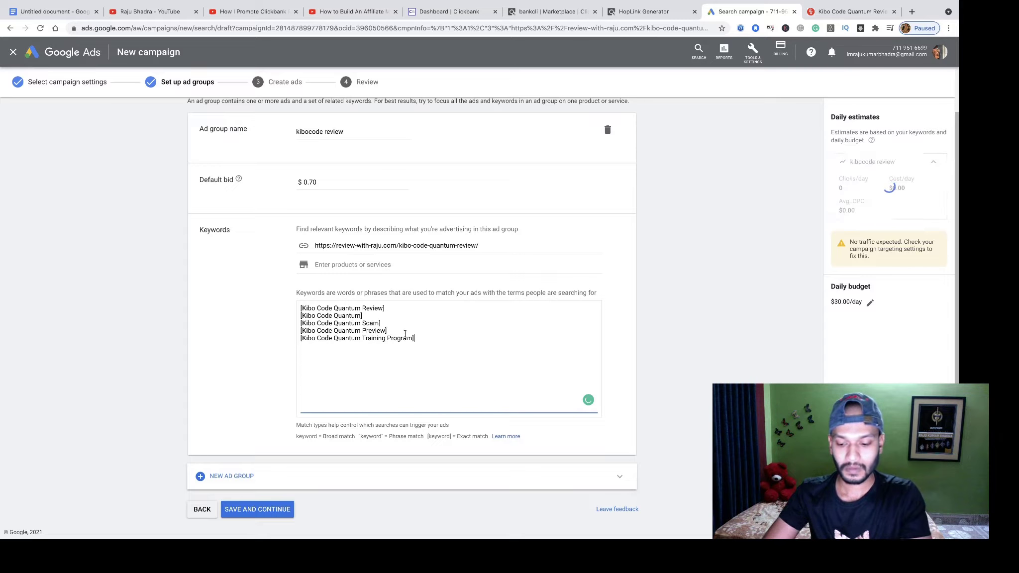
# Step: Add a sixth exact-match keyword from the copied one, replacing "Review" with "Demo": [Kibo Code Quantum Demo]
pyautogui.press('Return')
pyautogui.hotkey('ctrl', 'v')
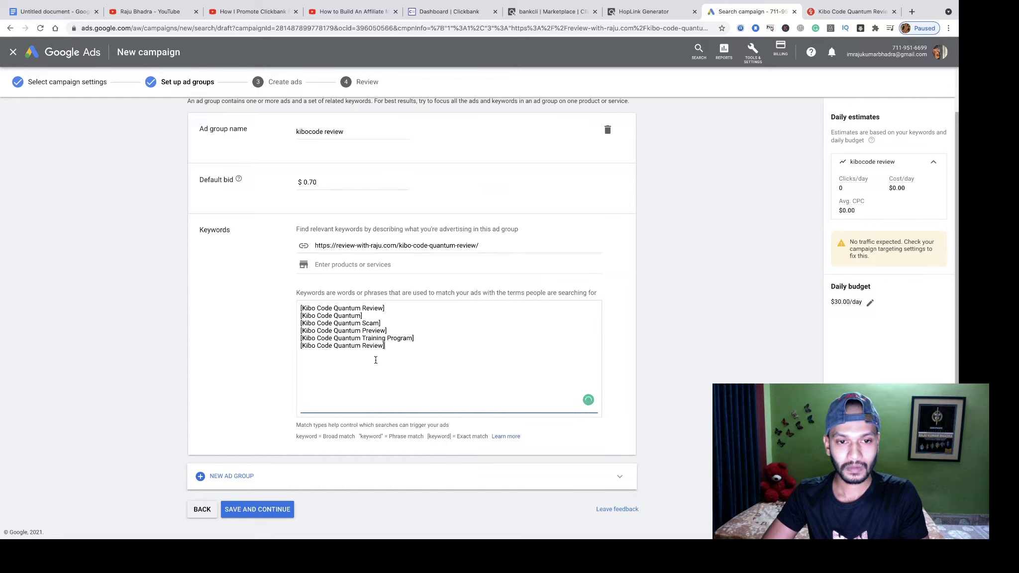
pyautogui.moveTo(384, 345); pyautogui.dragTo(362, 344)
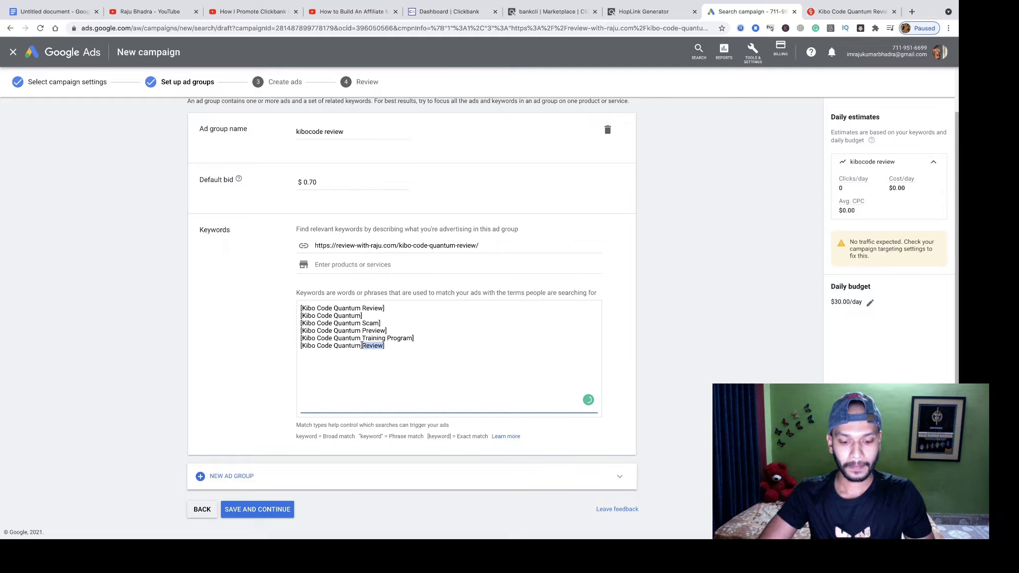
pyautogui.write('Demo]')
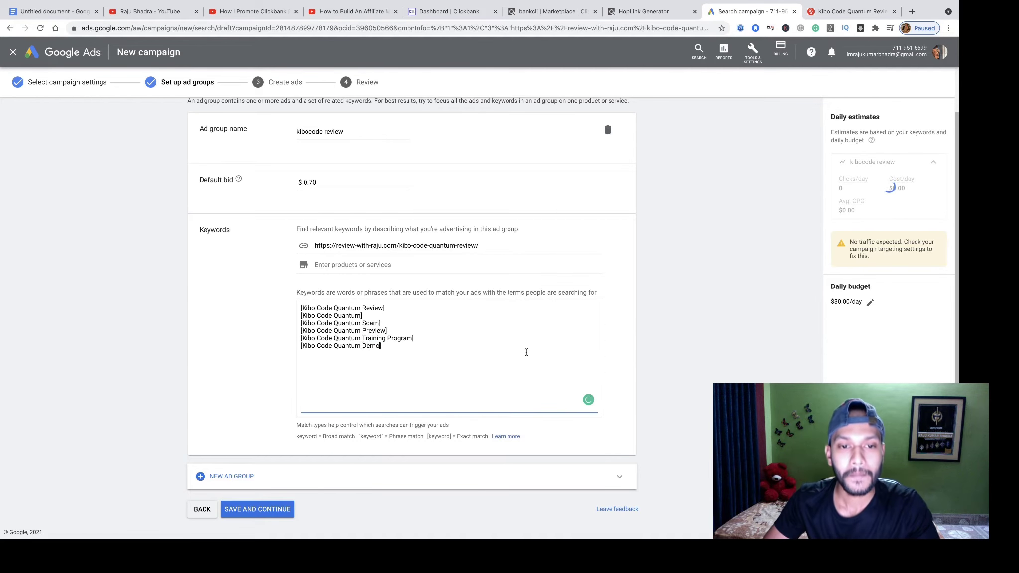
# Step: Review the keyword list line by line, examining the product name and the ending word of each exact-match variation
pyautogui.scroll(5, 526, 352)
pyautogui.hscroll(-2, 263, 330)
pyautogui.hscroll(-1, 263, 329)
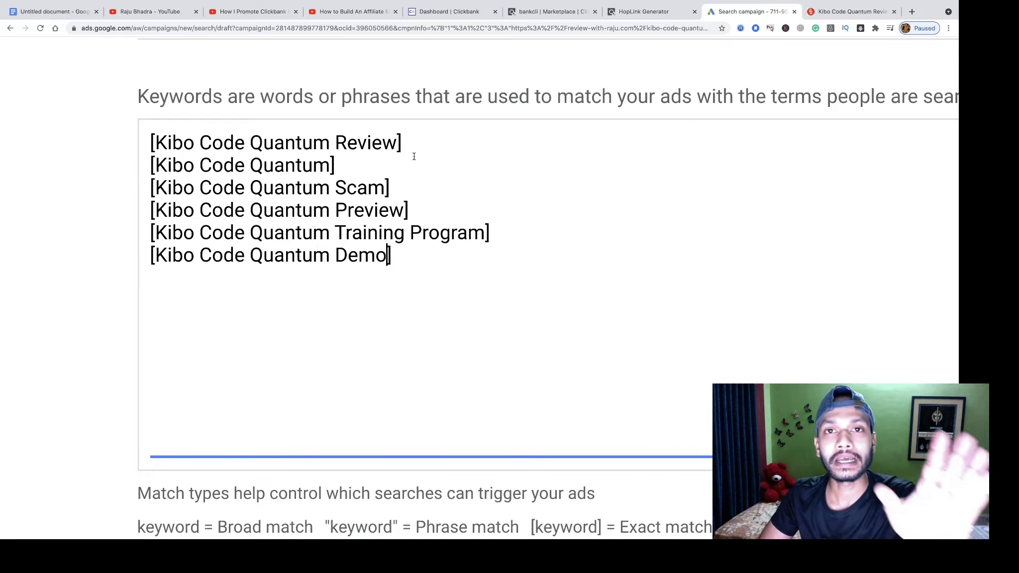
pyautogui.moveTo(157, 142); pyautogui.dragTo(384, 143)
pyautogui.click(297, 185)
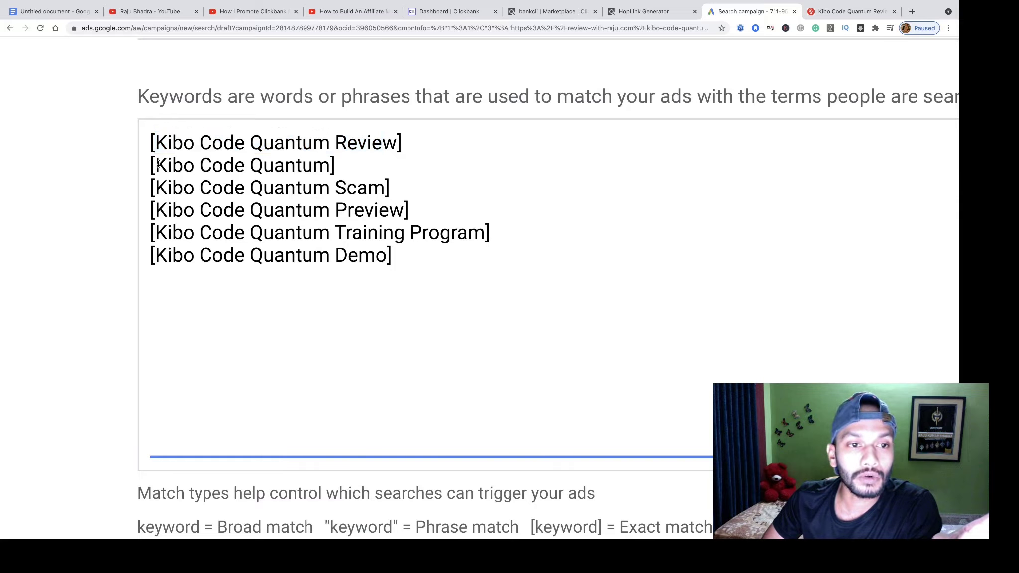
pyautogui.moveTo(157, 165); pyautogui.dragTo(404, 206)
pyautogui.click(338, 165)
pyautogui.click(354, 202)
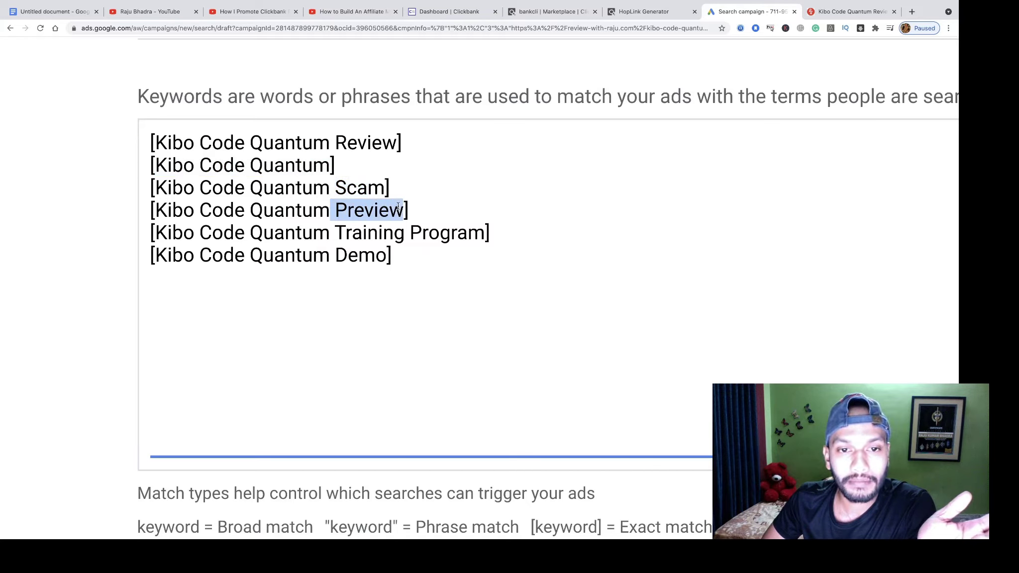
pyautogui.click(399, 209)
pyautogui.moveTo(335, 232); pyautogui.dragTo(474, 232)
pyautogui.click(485, 232)
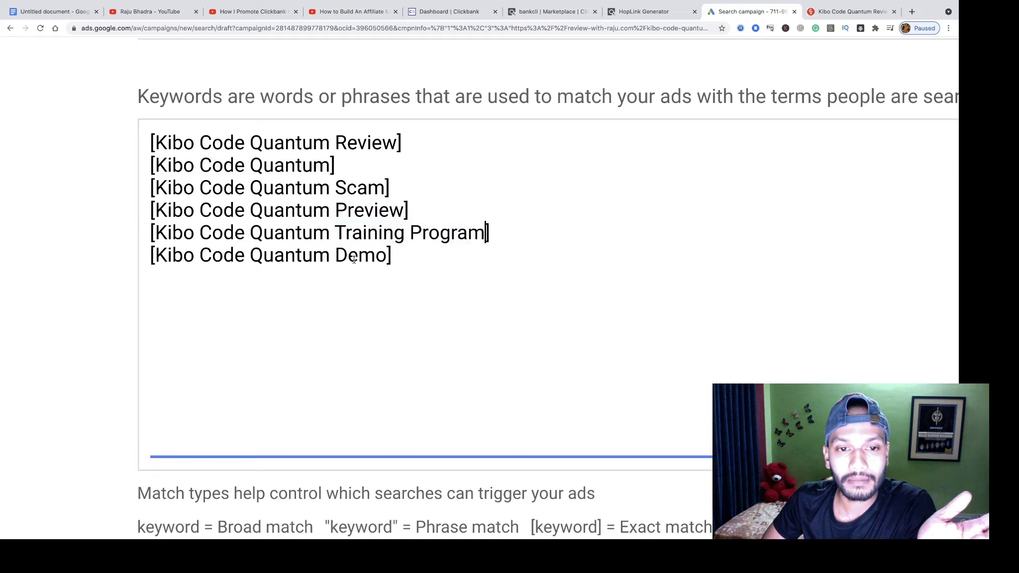
pyautogui.moveTo(331, 254); pyautogui.dragTo(387, 255)
# Step: Add a seventh exact-match keyword from the copied one, replacing "Review" with "Price": [Kibo Code Quantum Price]
pyautogui.click(400, 254)
pyautogui.click(399, 254)
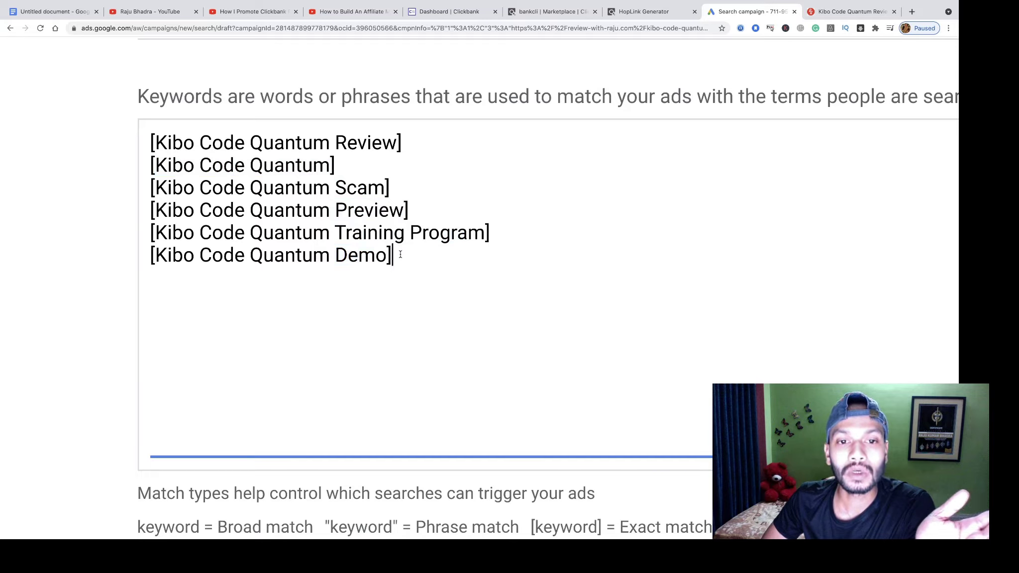
pyautogui.press('Return')
pyautogui.hotkey('ctrl', 'v')
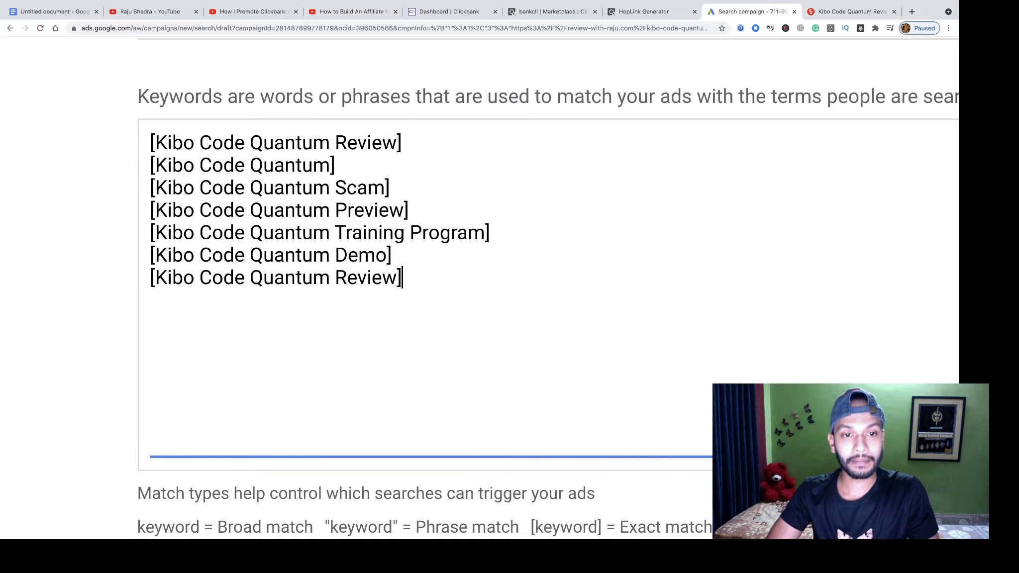
pyautogui.moveTo(400, 277); pyautogui.dragTo(340, 277)
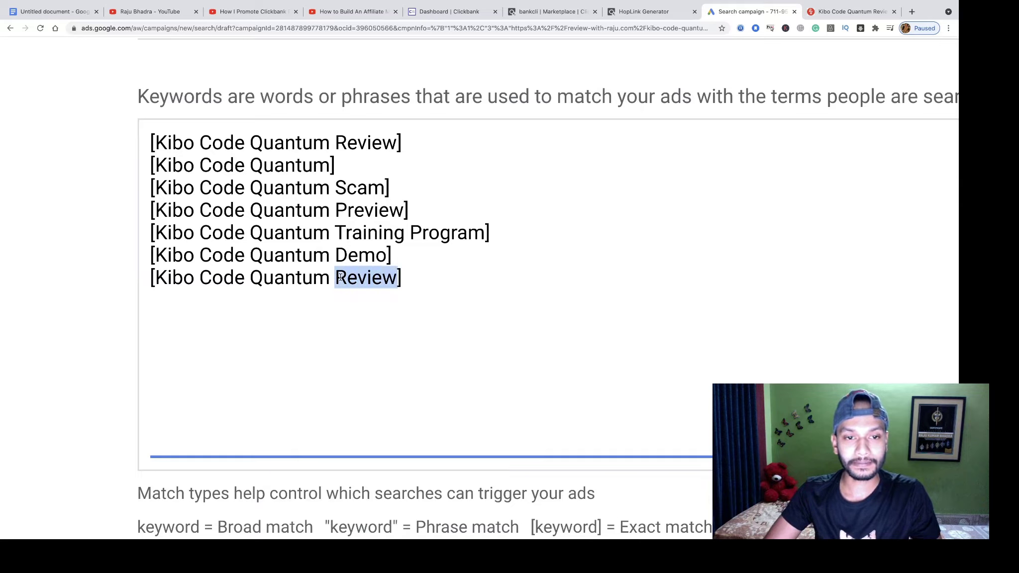
pyautogui.write('Price')
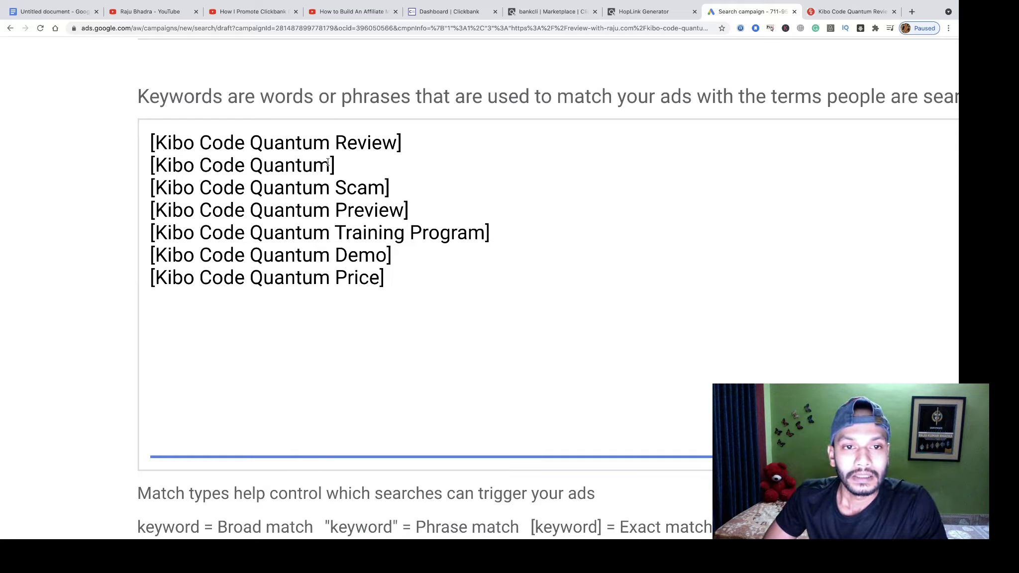
# Step: Copy "Kibo Code Quantum" from the second keyword, search Google for it in a new tab and view the related search suggestions
pyautogui.moveTo(331, 165); pyautogui.dragTo(155, 166)
pyautogui.rightClick(178, 166)
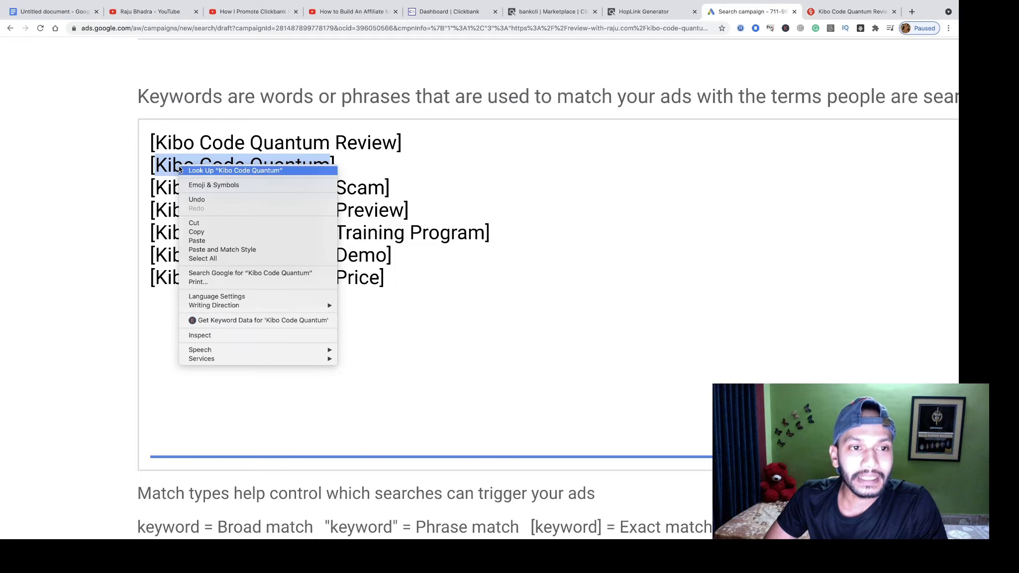
pyautogui.click(207, 232)
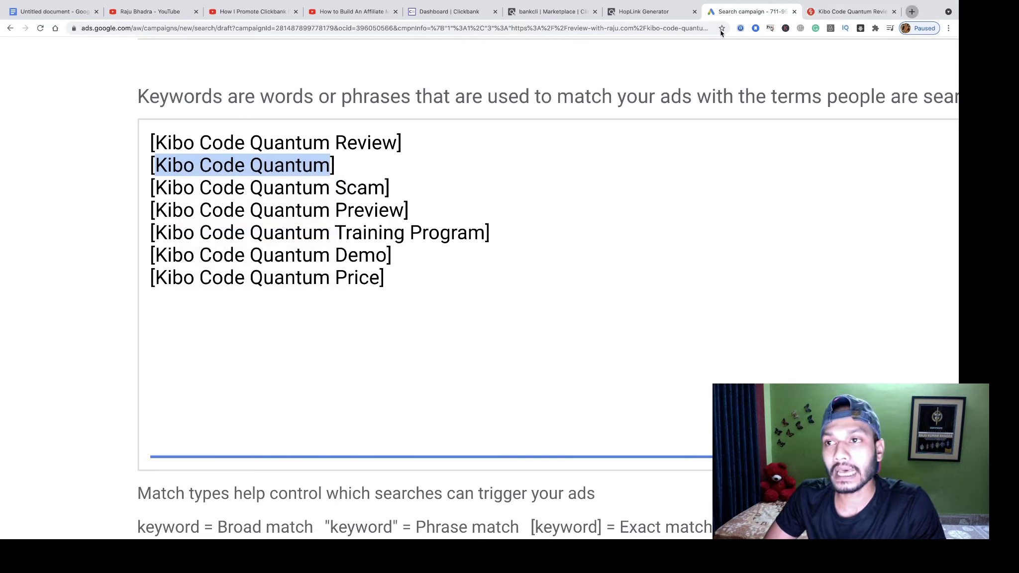
pyautogui.hotkey('ctrl', 't')
pyautogui.rightClick(328, 33)
pyautogui.click(349, 81)
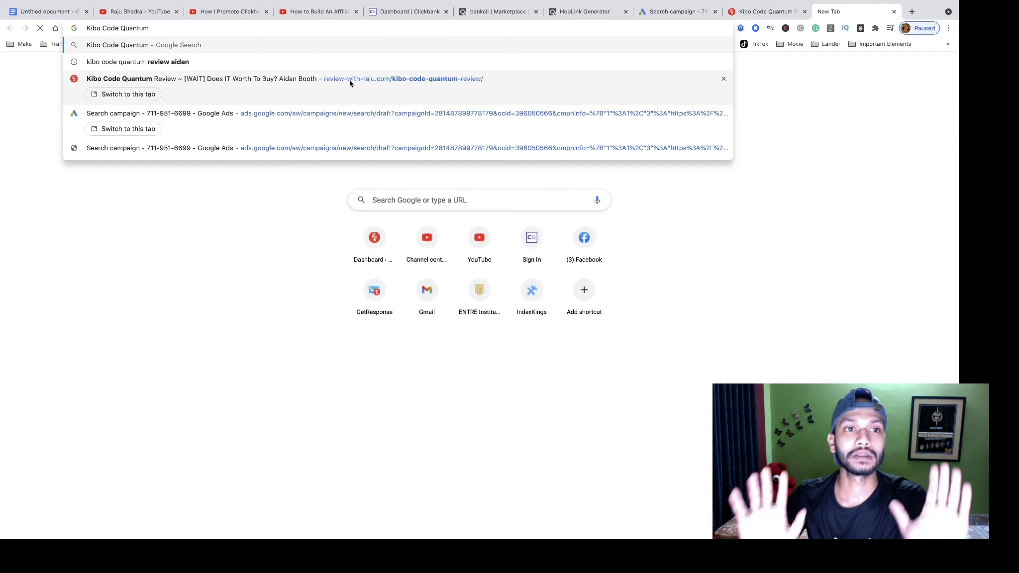
pyautogui.click(208, 49)
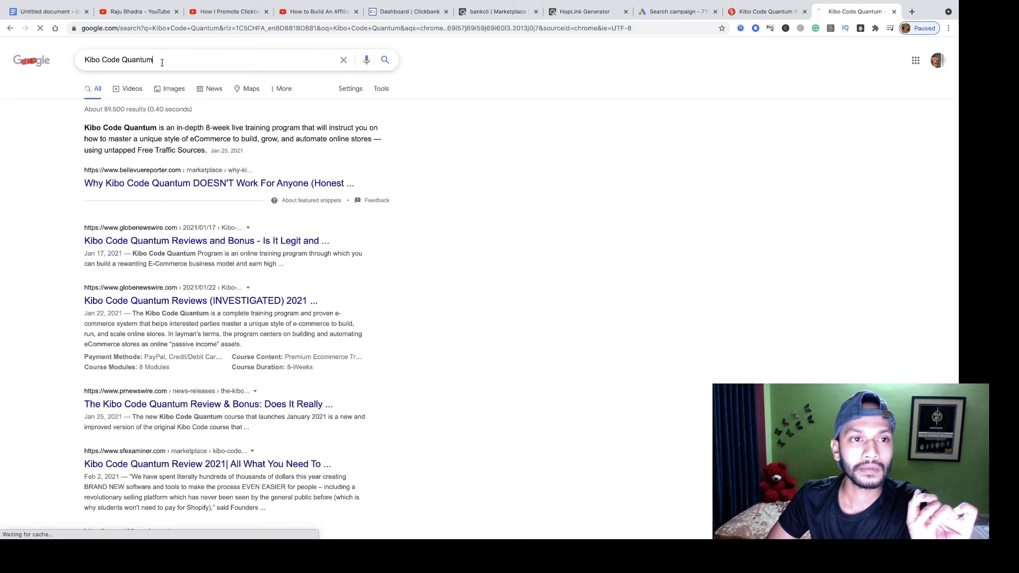
pyautogui.click(162, 60)
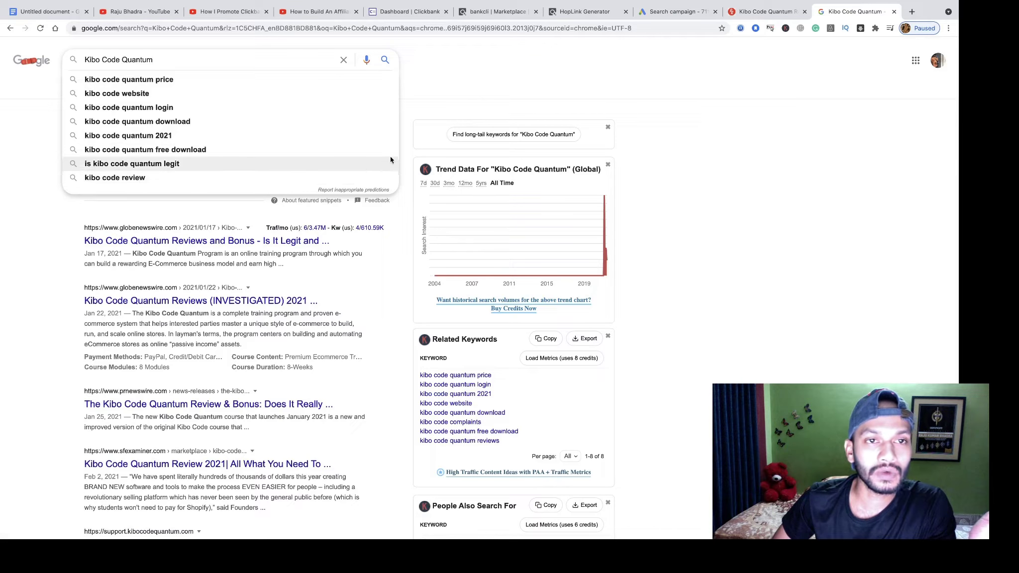
# Step: Return to the Google Ads campaign draft and examine the full keyword list and the traffic notice in the daily estimates
pyautogui.click(660, 11)
pyautogui.click(425, 275)
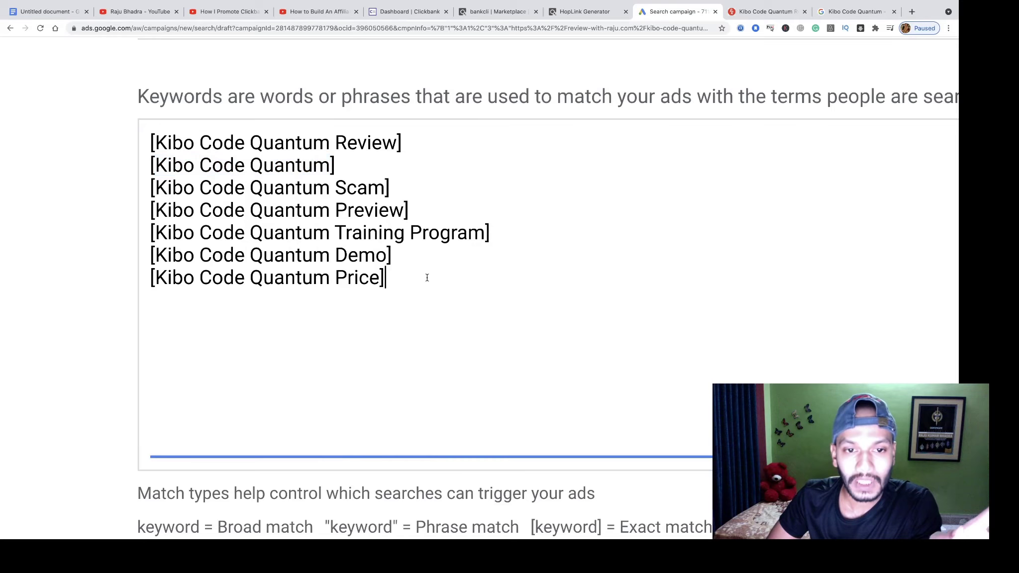
pyautogui.hotkey('ctrl', '0')
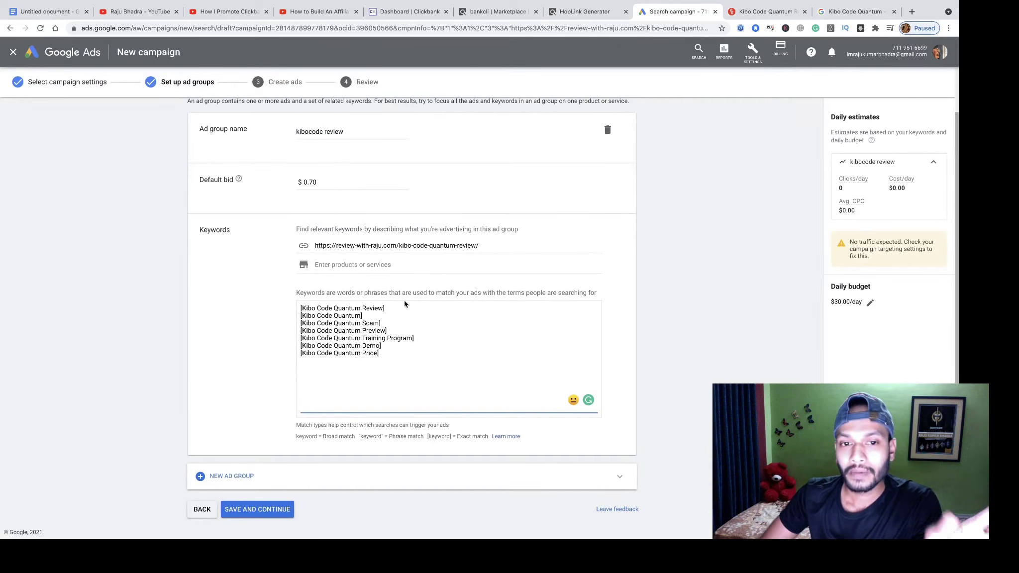
pyautogui.moveTo(387, 355); pyautogui.dragTo(302, 308)
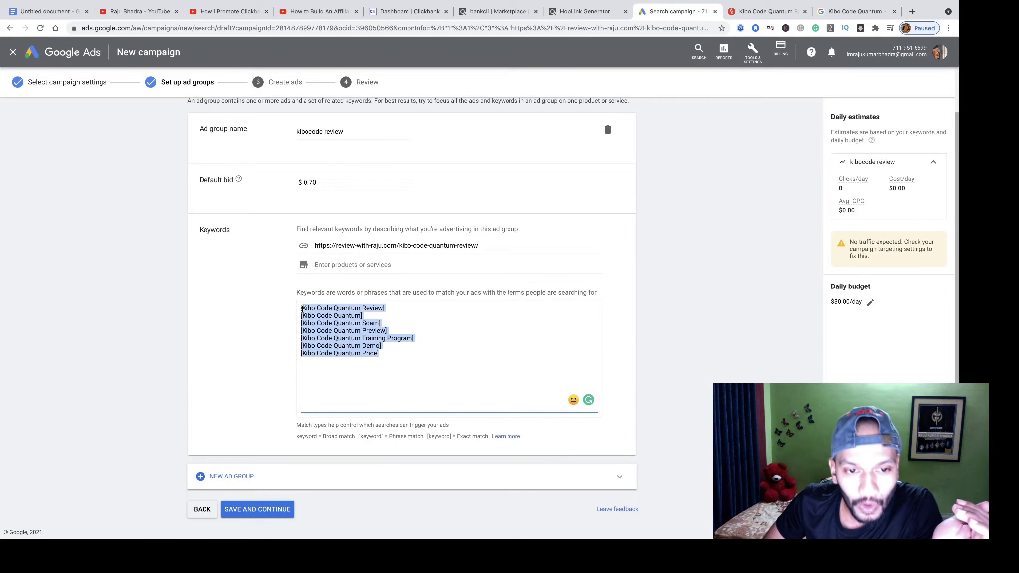
pyautogui.click(364, 317)
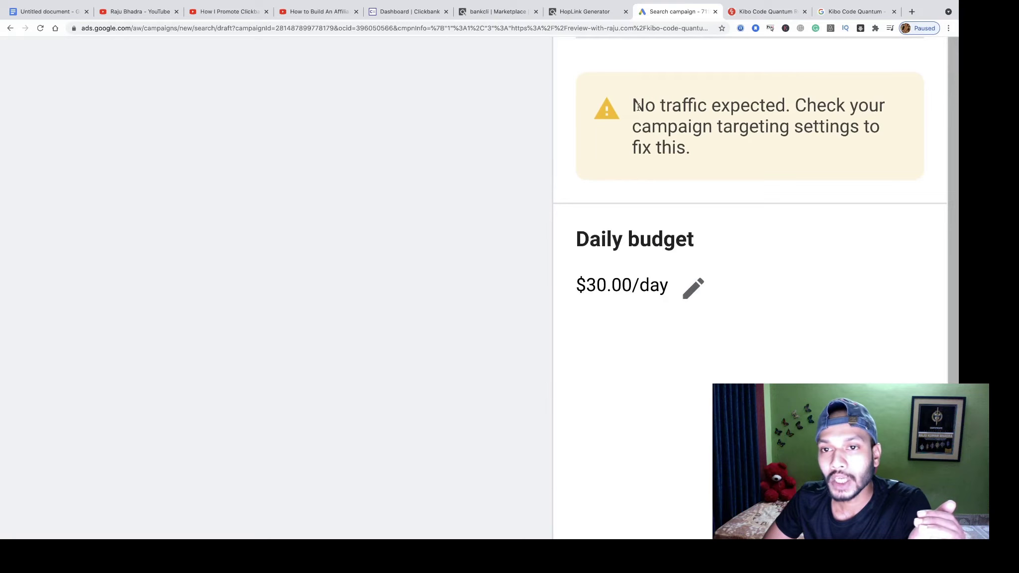
pyautogui.moveTo(634, 104); pyautogui.dragTo(784, 105)
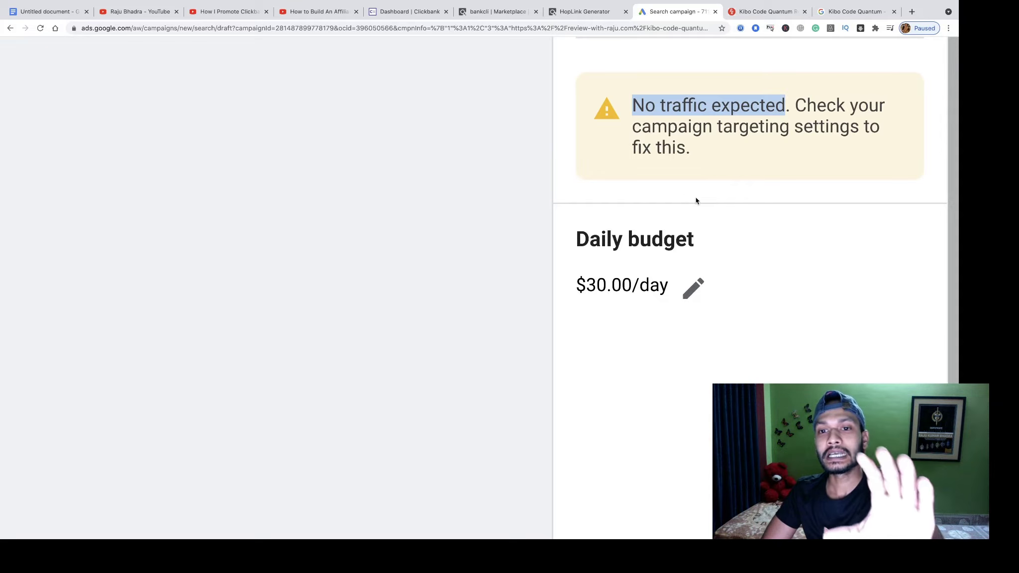
pyautogui.hotkey('ctrl', '0')
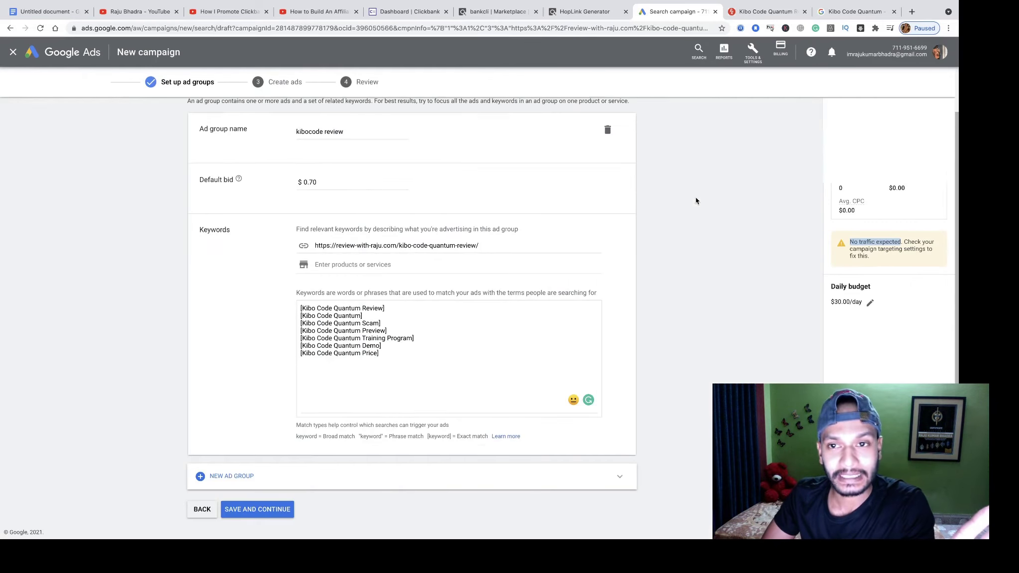
pyautogui.moveTo(875, 257); pyautogui.dragTo(850, 241)
# Step: Add the broad-match keyword Make Money Online below the exact-match keywords and check the daily estimates
pyautogui.click(379, 352)
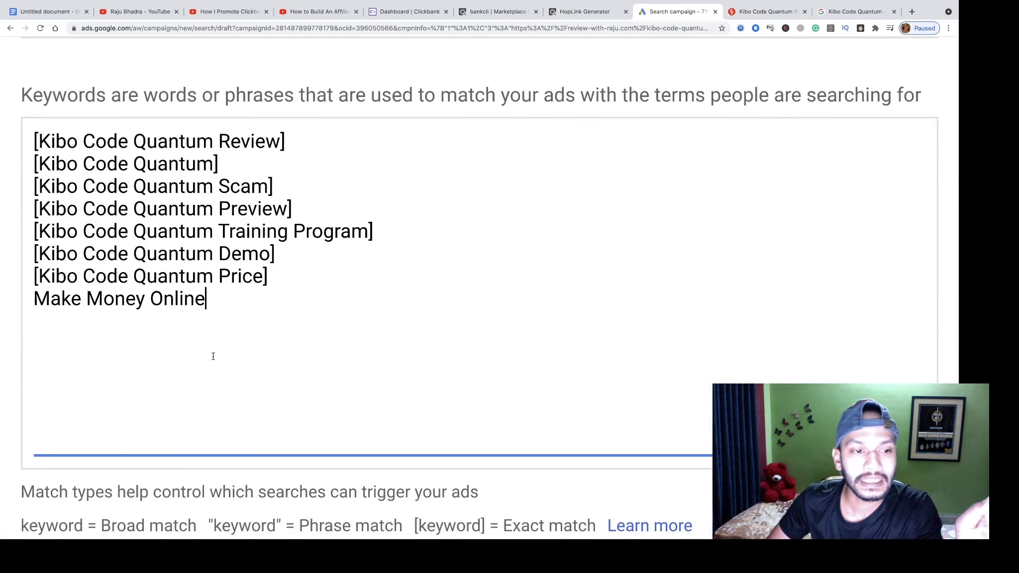
pyautogui.moveTo(206, 298); pyautogui.dragTo(33, 298)
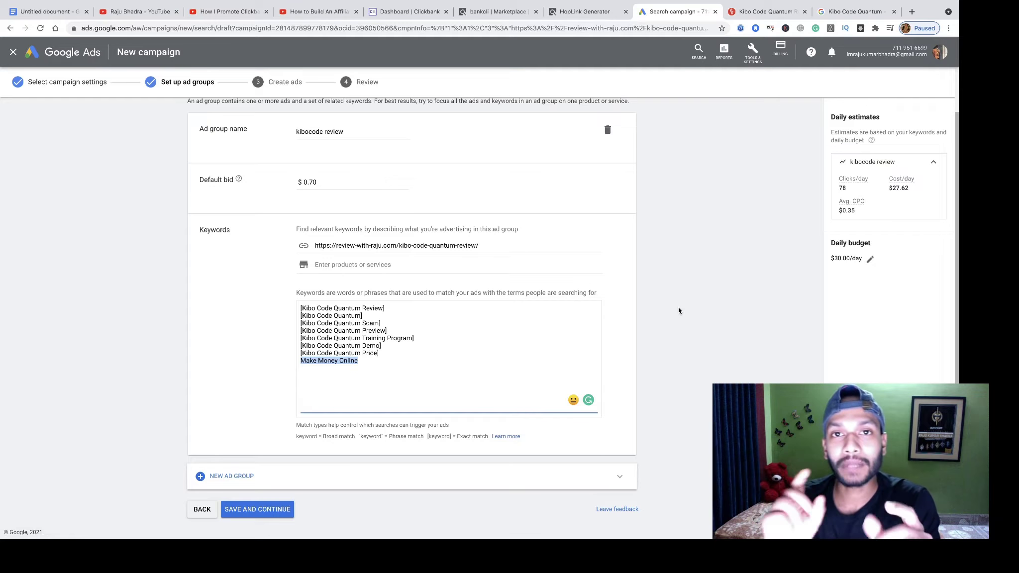
pyautogui.scroll(1, 339, 379)
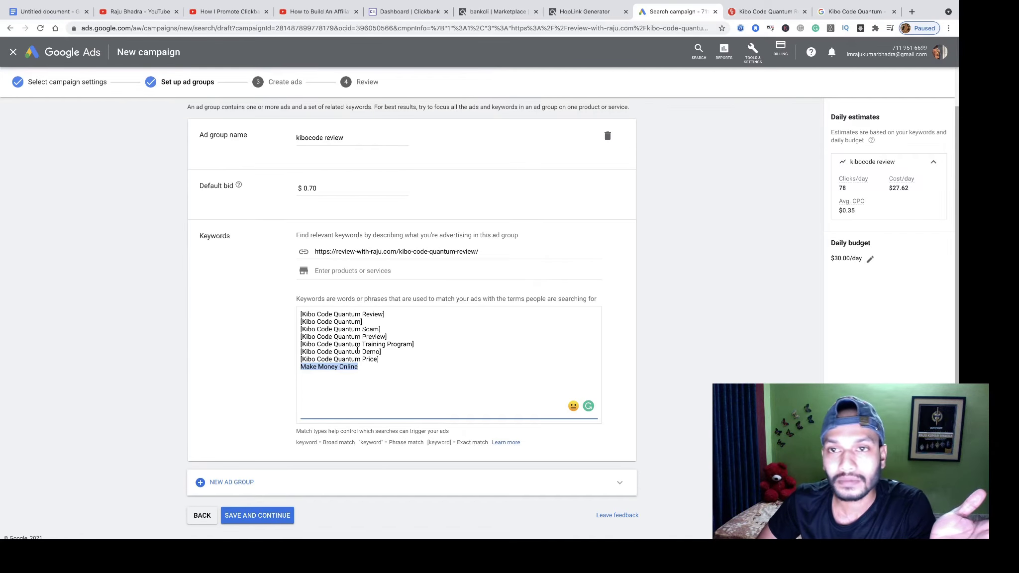
pyautogui.scroll(-1, 339, 375)
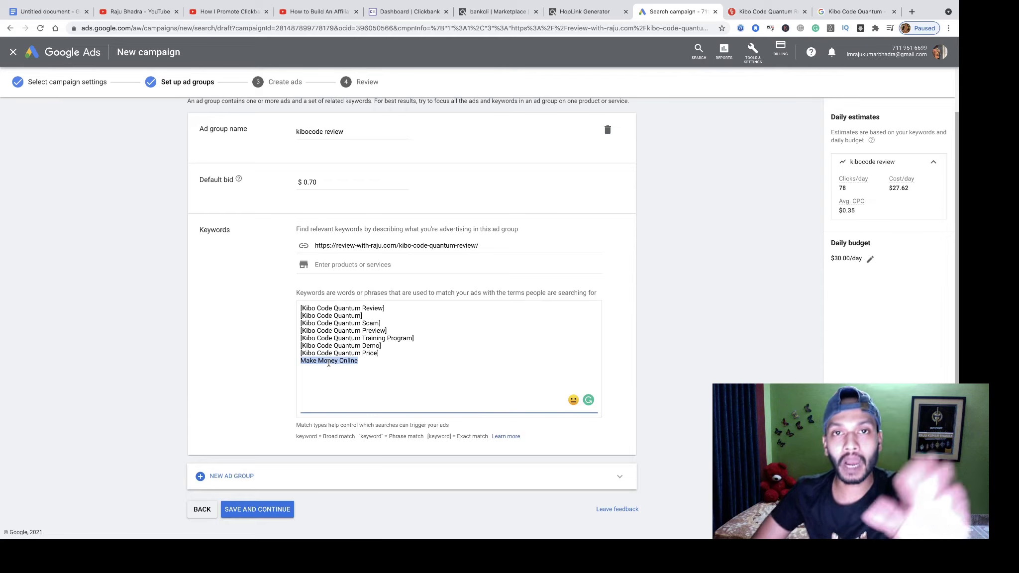
pyautogui.click(696, 329)
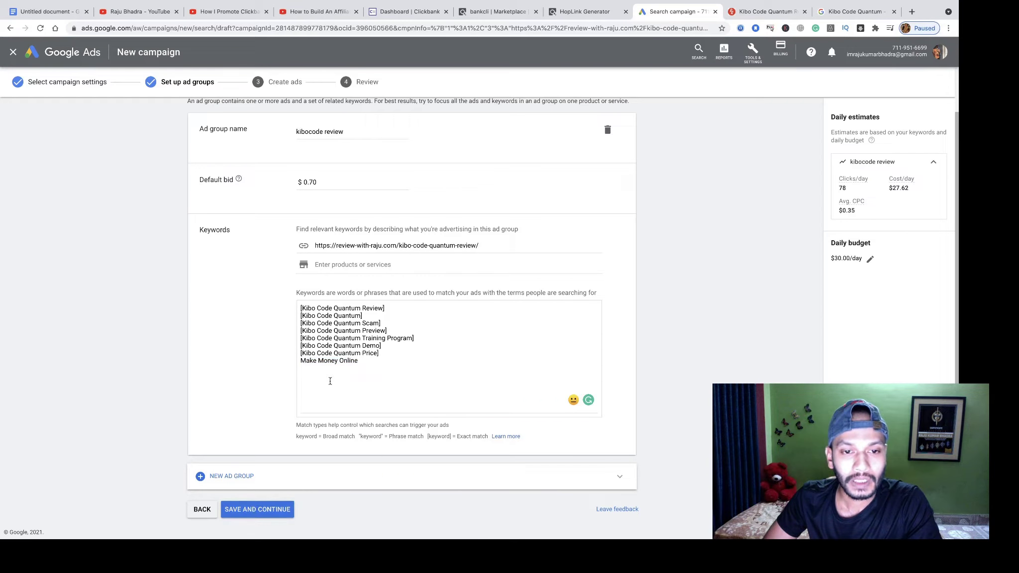
# Step: Save the ad group, continue to ad creation and open the first display URL path for editing
pyautogui.click(257, 512)
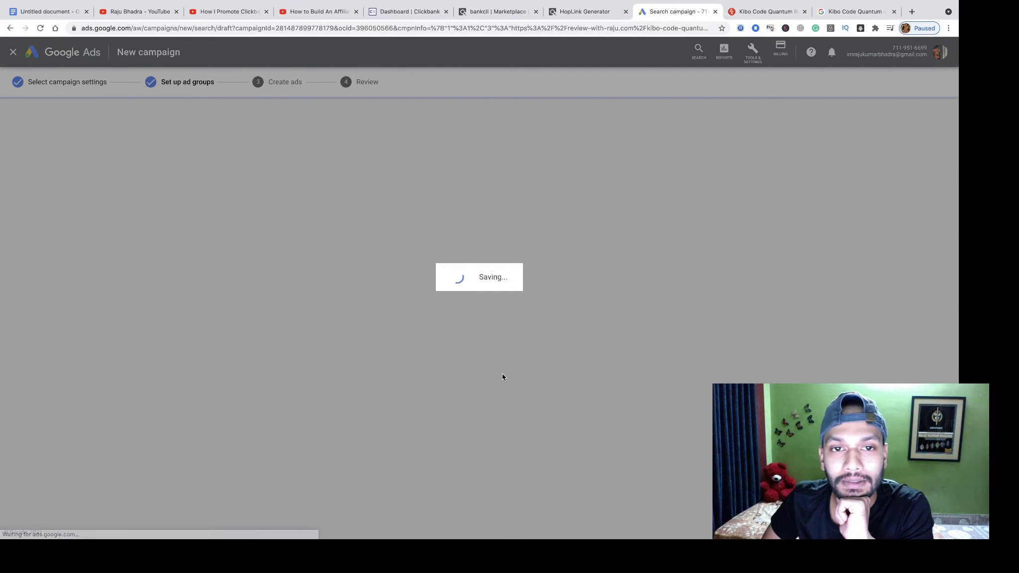
pyautogui.scroll(-3, 446, 373)
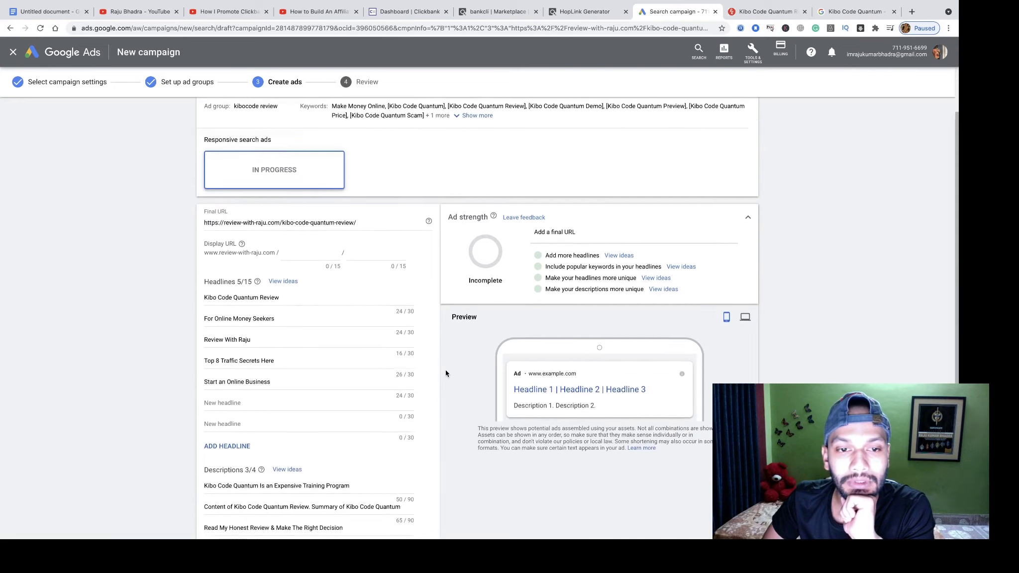
pyautogui.click(286, 180)
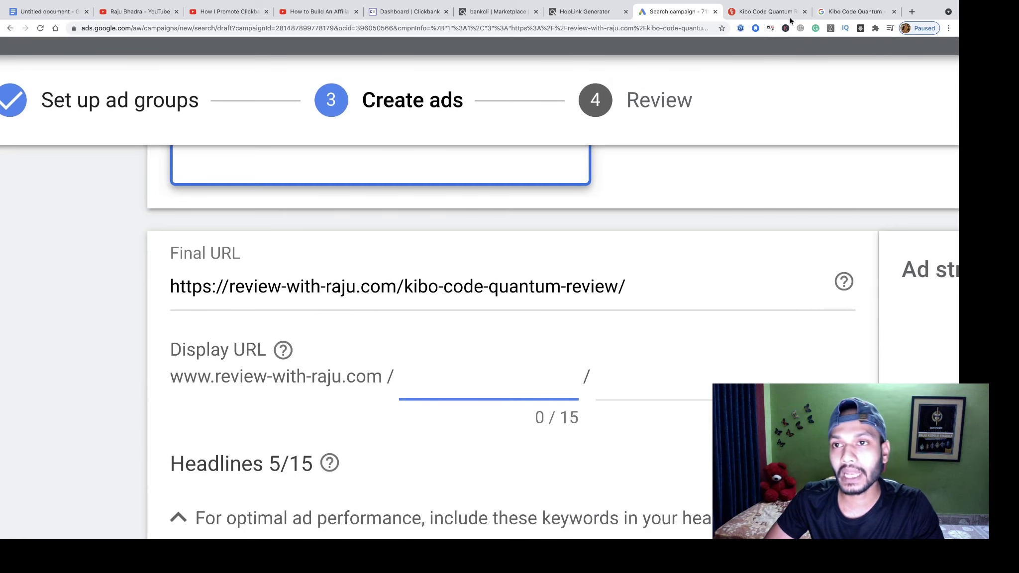
# Step: Check the review page, then set the display URL paths to kibocodequantum and review
pyautogui.click(790, 14)
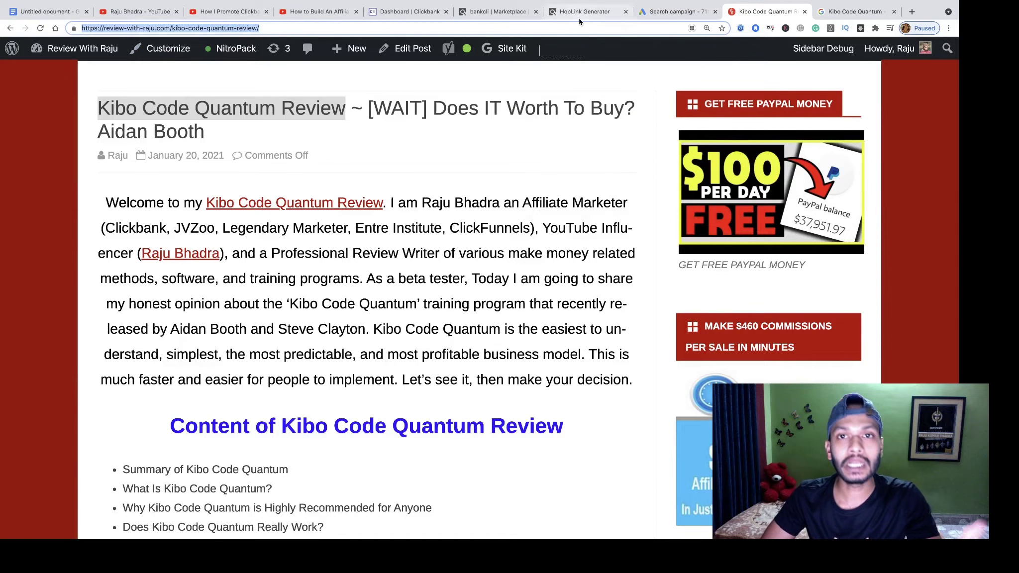
pyautogui.click(674, 11)
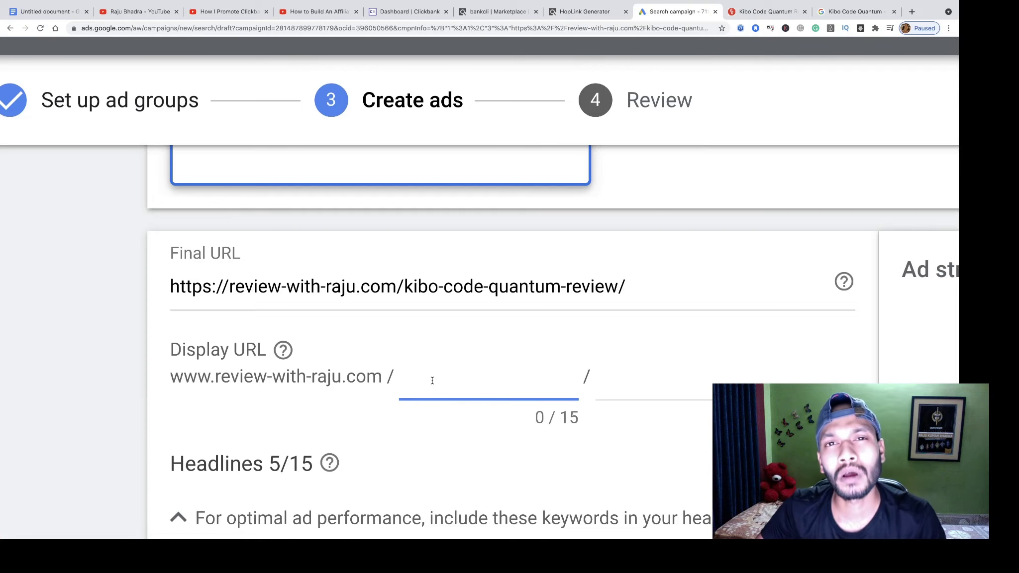
pyautogui.write('kib')
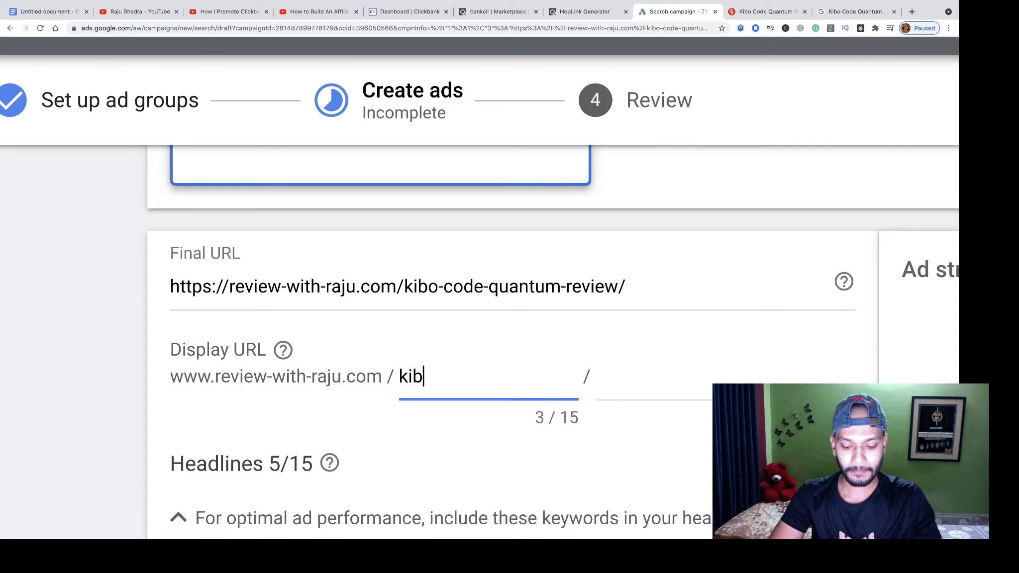
pyautogui.write('ocode')
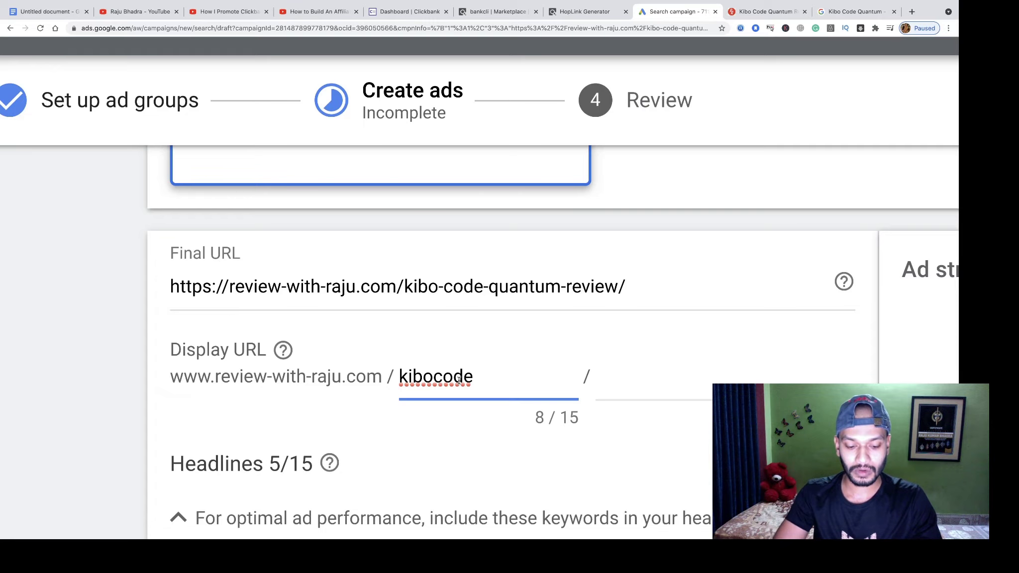
pyautogui.write('quantum')
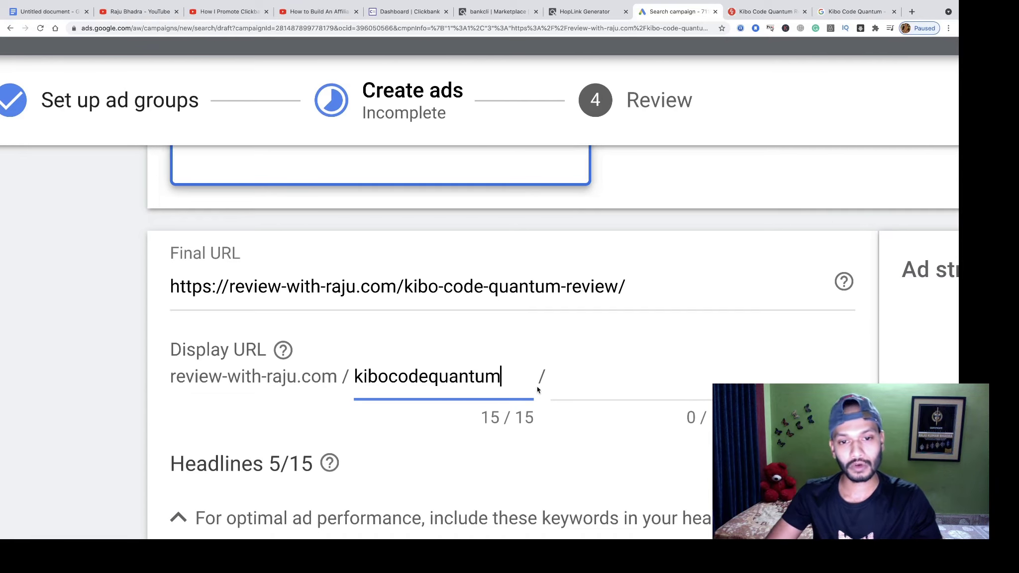
pyautogui.click(568, 386)
pyautogui.write('review')
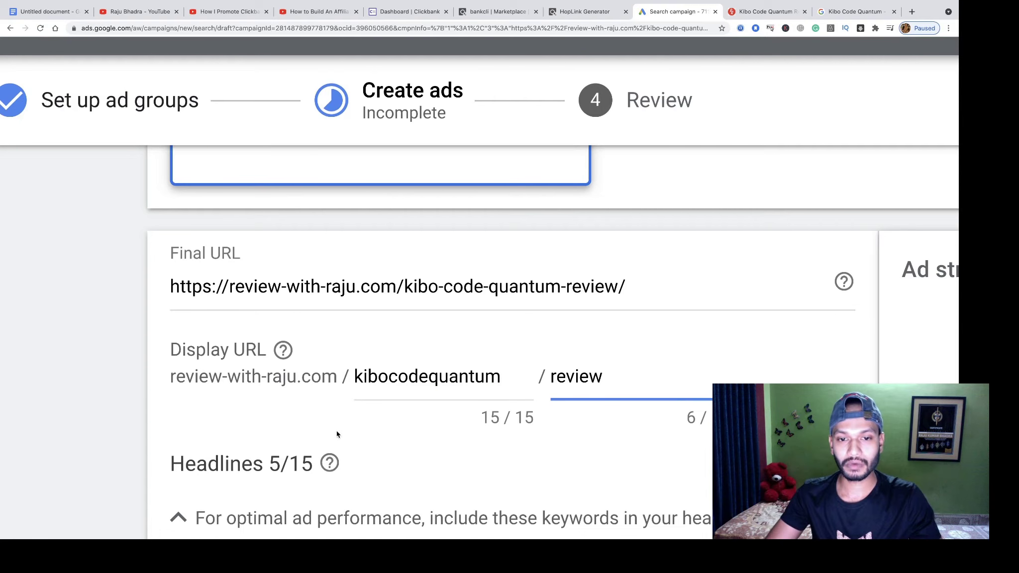
# Step: Pin the headline Kibo Code Quantum Review to position 1 and check it in the ad preview
pyautogui.scroll(-1, 330, 438)
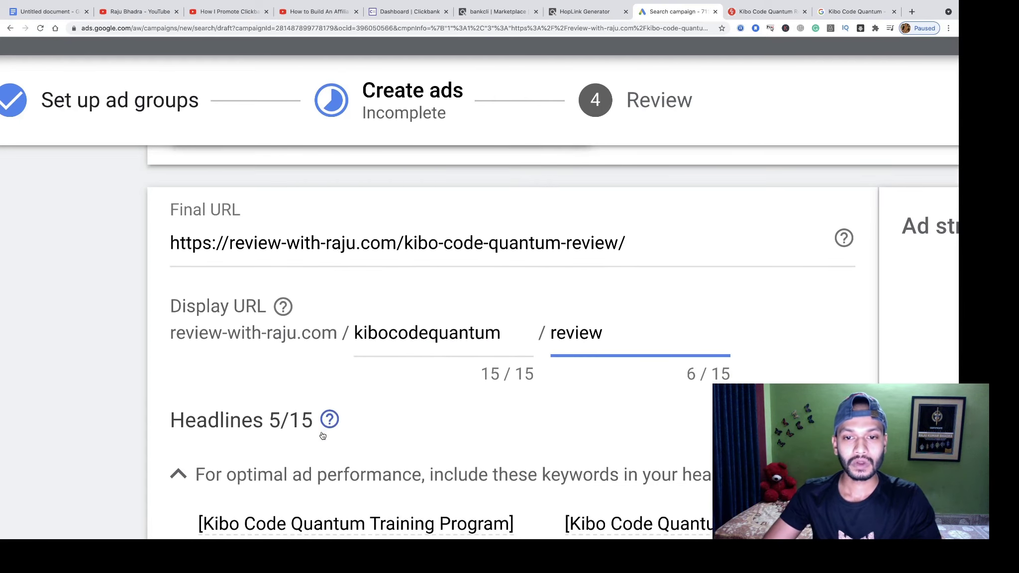
pyautogui.scroll(-5, 404, 425)
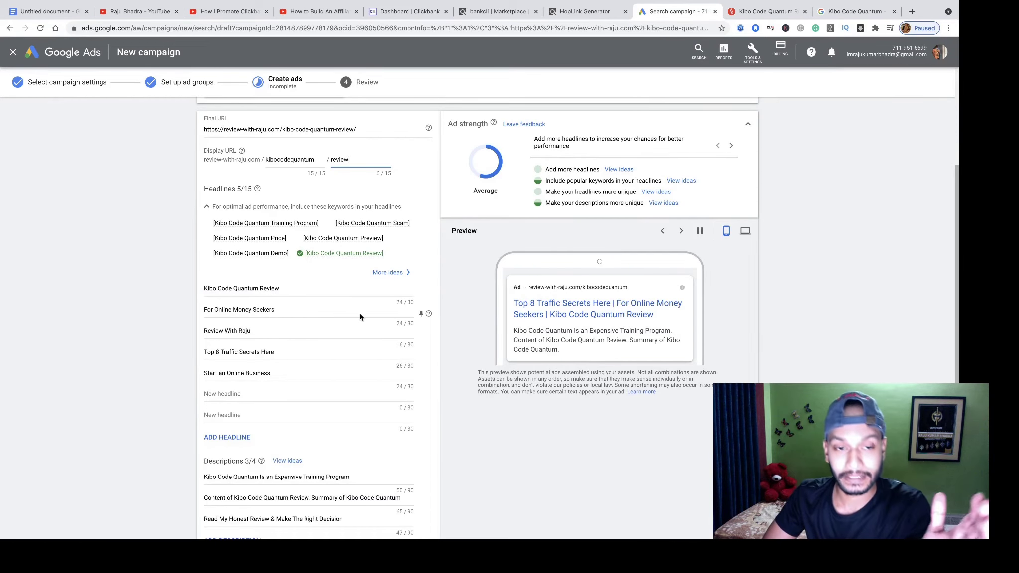
pyautogui.scroll(5, 360, 313)
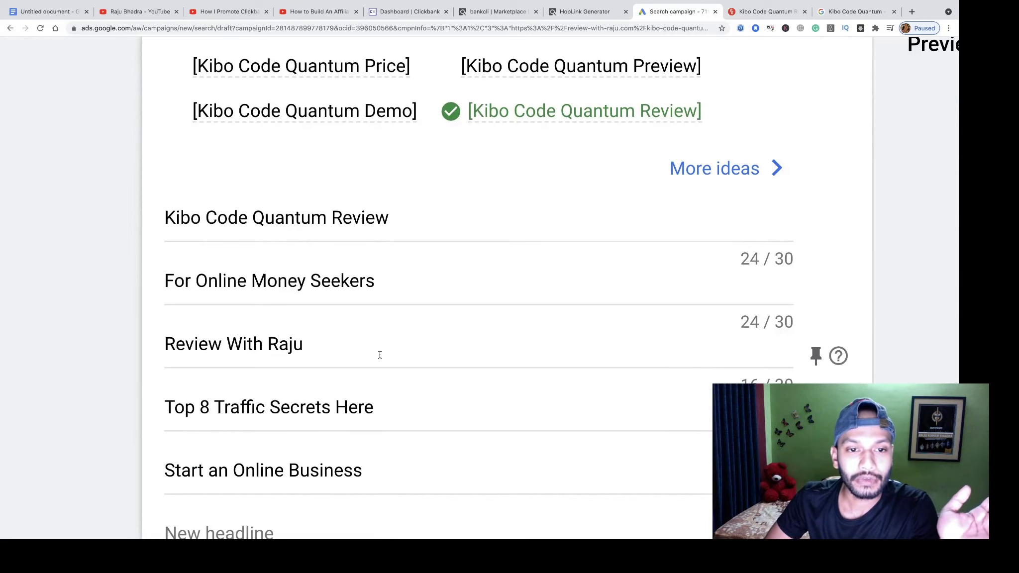
pyautogui.scroll(-4, 368, 355)
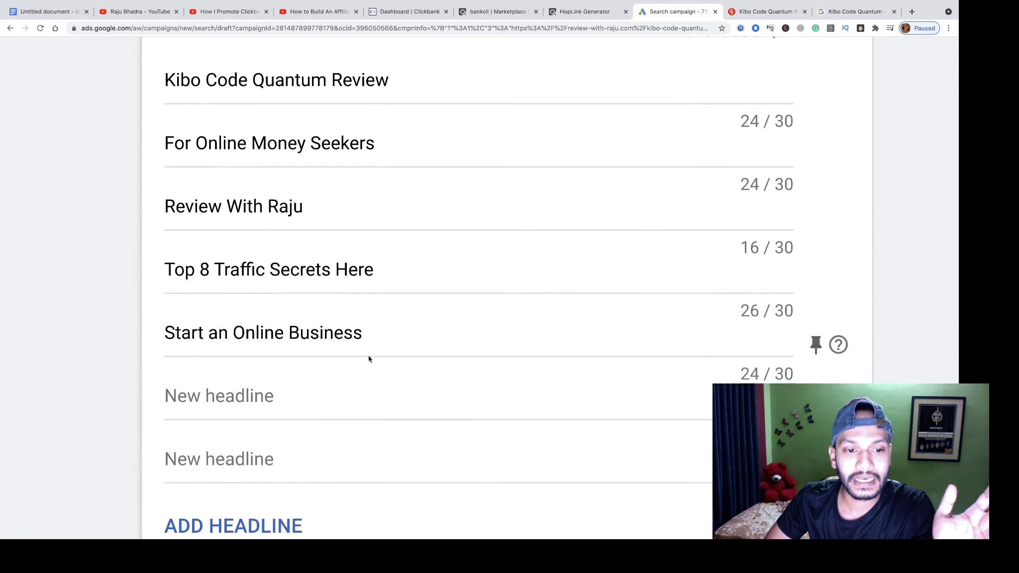
pyautogui.scroll(2, 368, 355)
pyautogui.scroll(2, 368, 358)
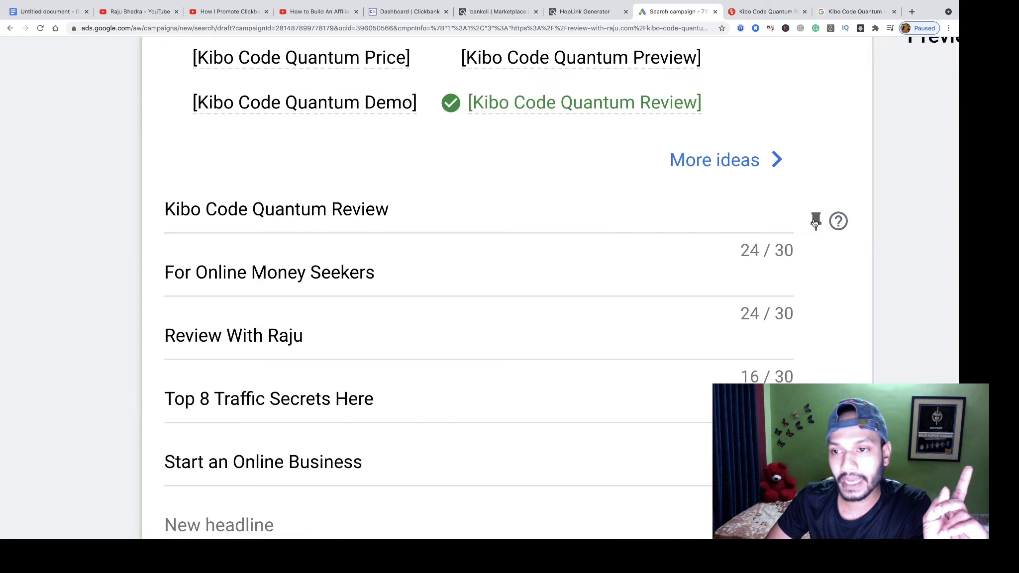
pyautogui.click(815, 221)
pyautogui.scroll(-3, 753, 343)
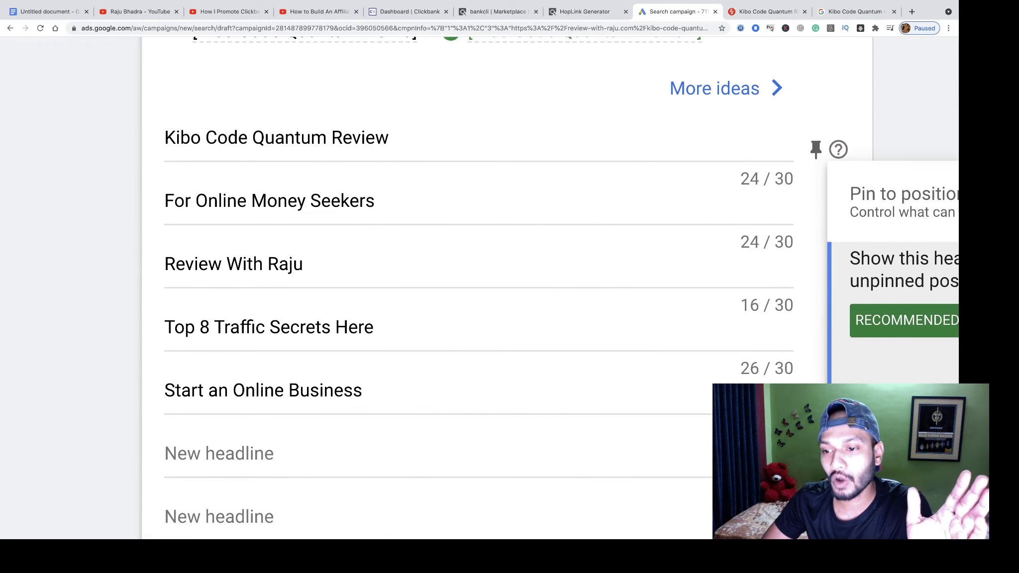
pyautogui.click(867, 405)
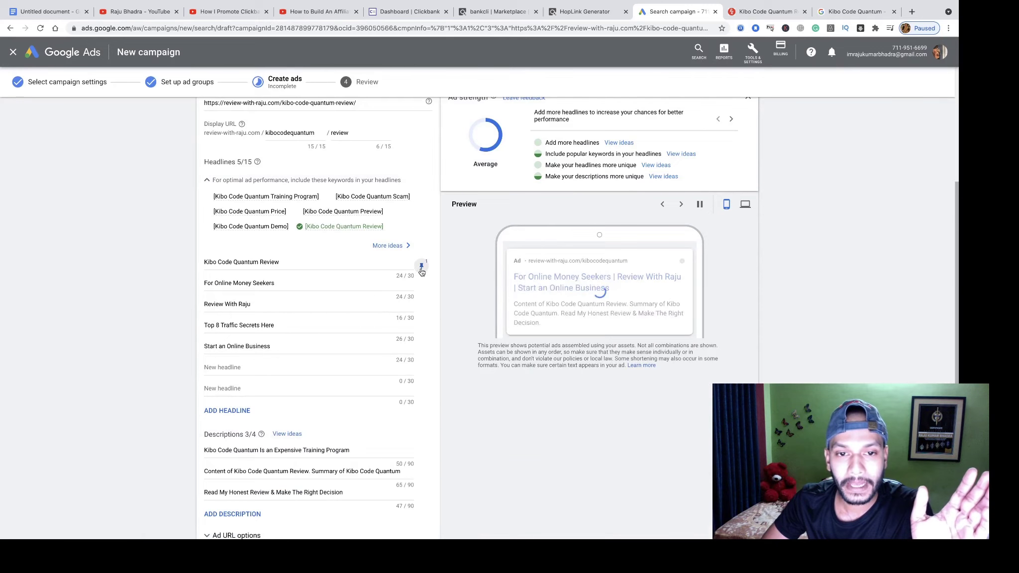
pyautogui.click(421, 268)
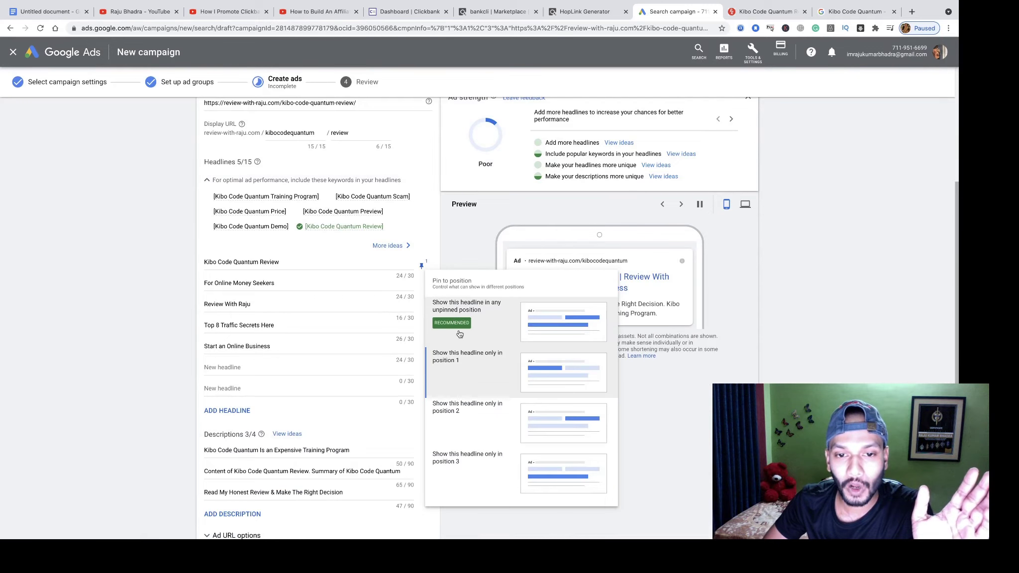
pyautogui.click(730, 295)
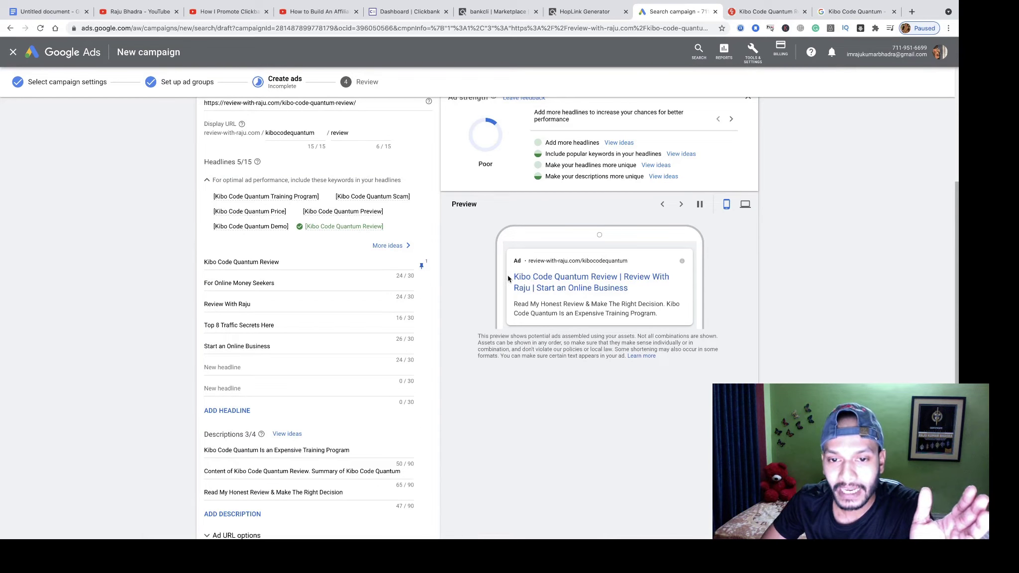
pyautogui.moveTo(514, 278); pyautogui.dragTo(614, 282)
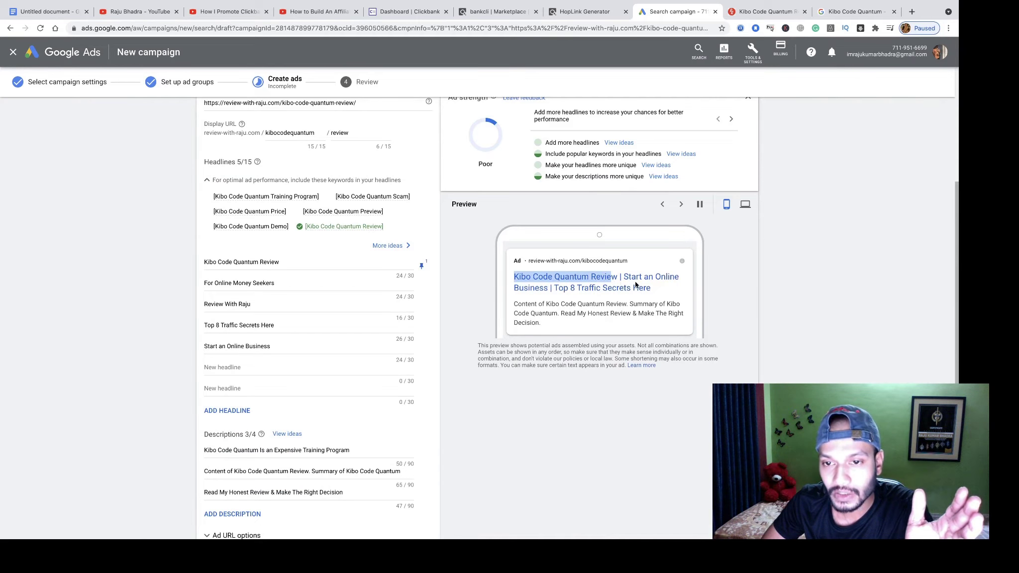
pyautogui.scroll(10, 636, 283)
pyautogui.click(303, 248)
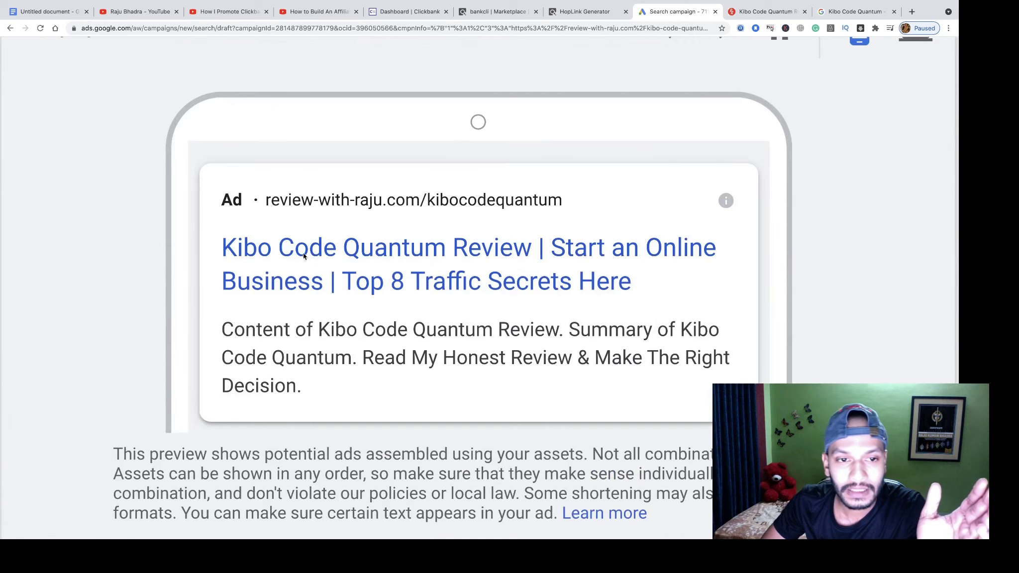
pyautogui.moveTo(222, 248); pyautogui.dragTo(529, 256)
pyautogui.scroll(-10, 529, 253)
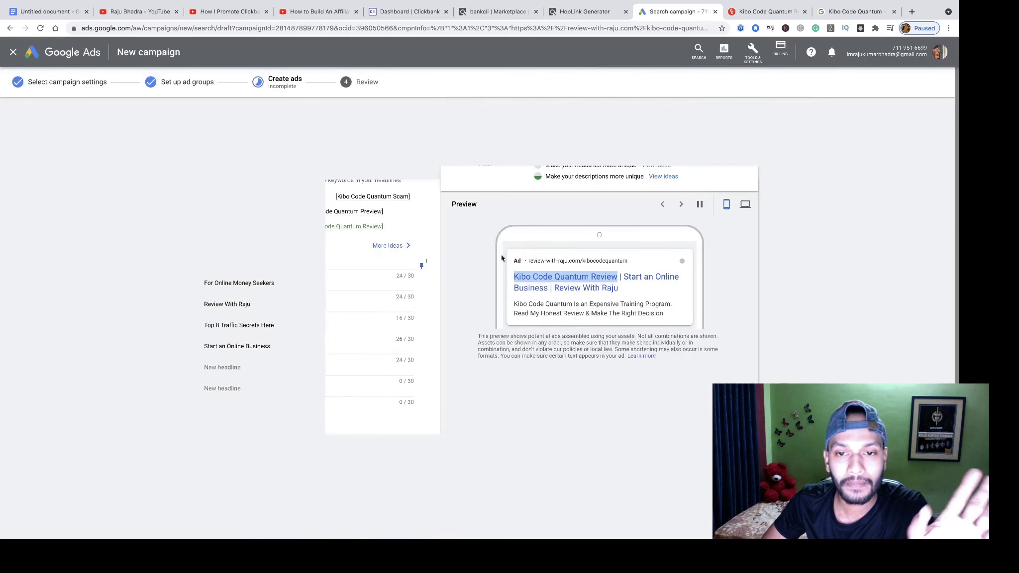
# Step: Replace the second headline with "Does It Worth To Buy?" and pin it to position 2
pyautogui.click(247, 282)
pyautogui.tripleClick(247, 283)
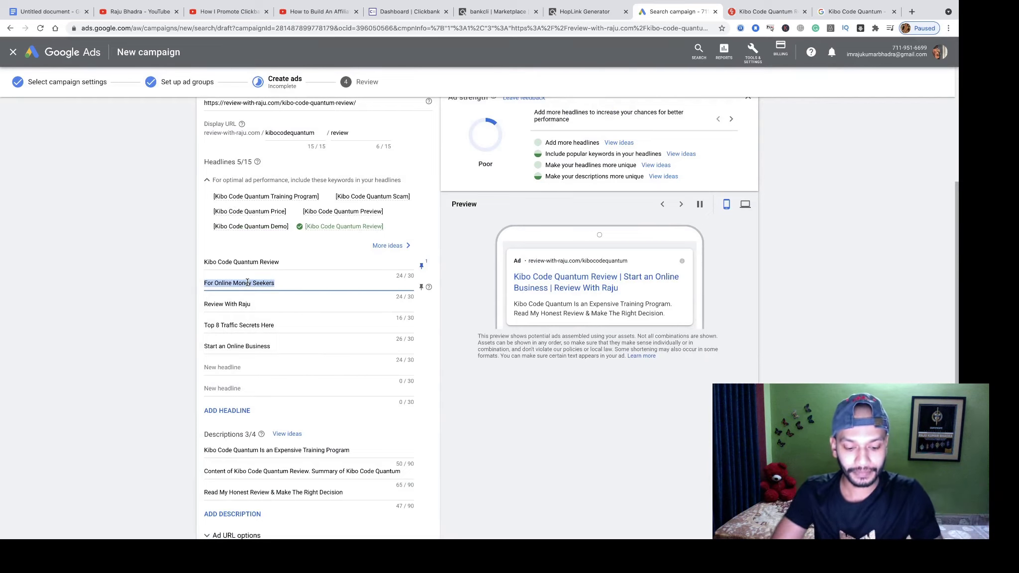
pyautogui.write('Does')
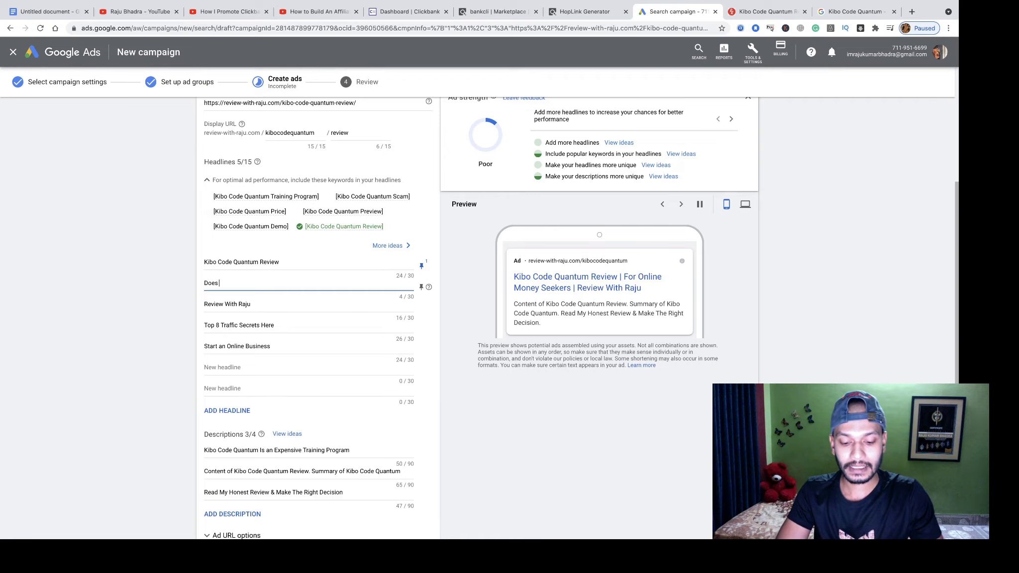
pyautogui.write(' It W')
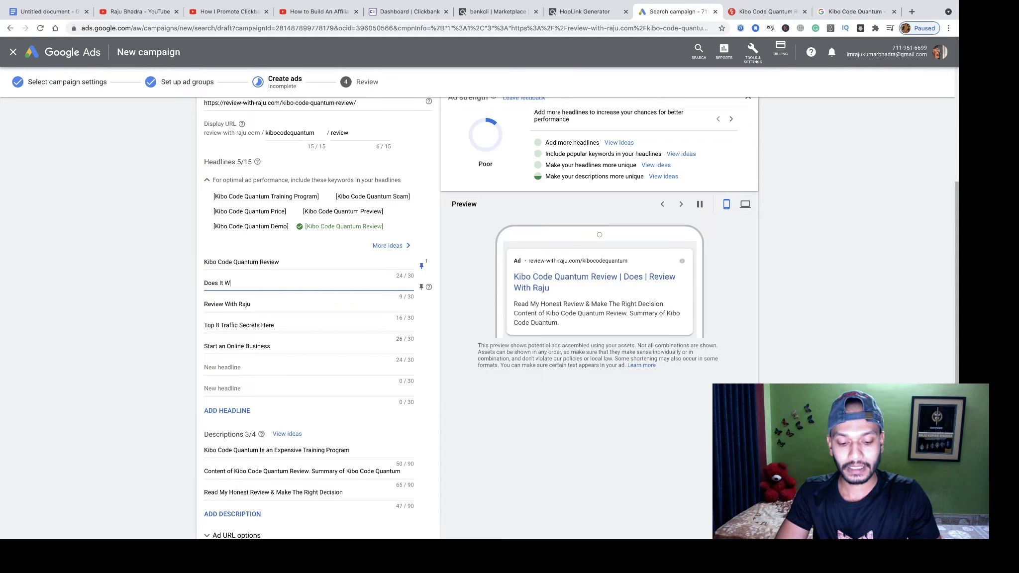
pyautogui.write('orth To Buy?')
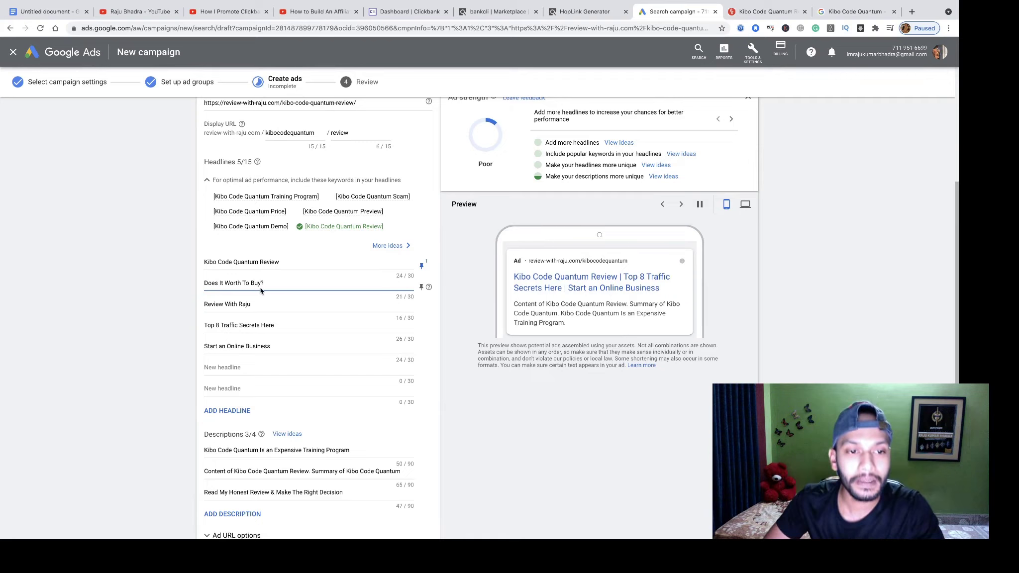
pyautogui.click(420, 288)
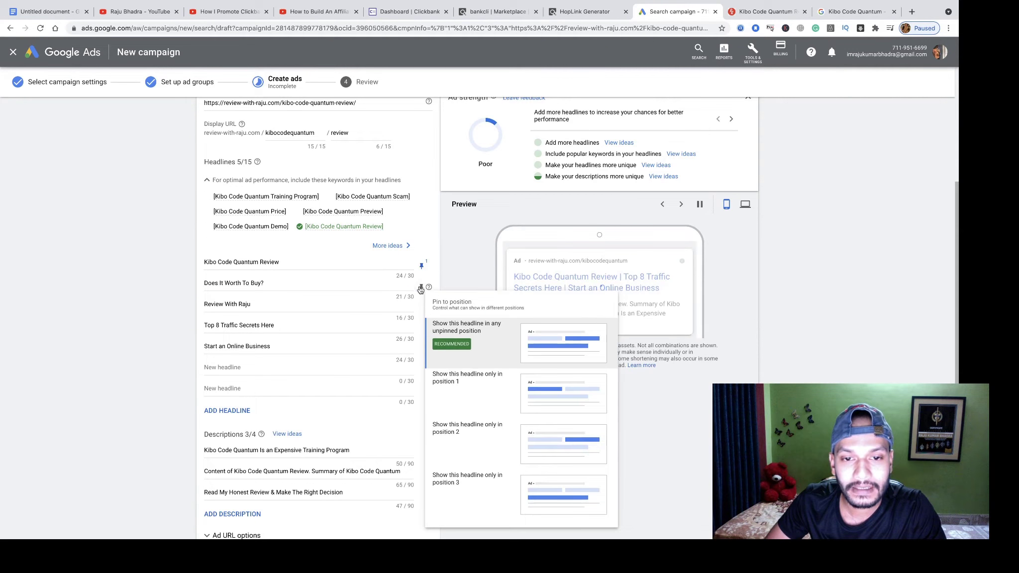
pyautogui.click(464, 391)
pyautogui.click(420, 288)
pyautogui.click(448, 383)
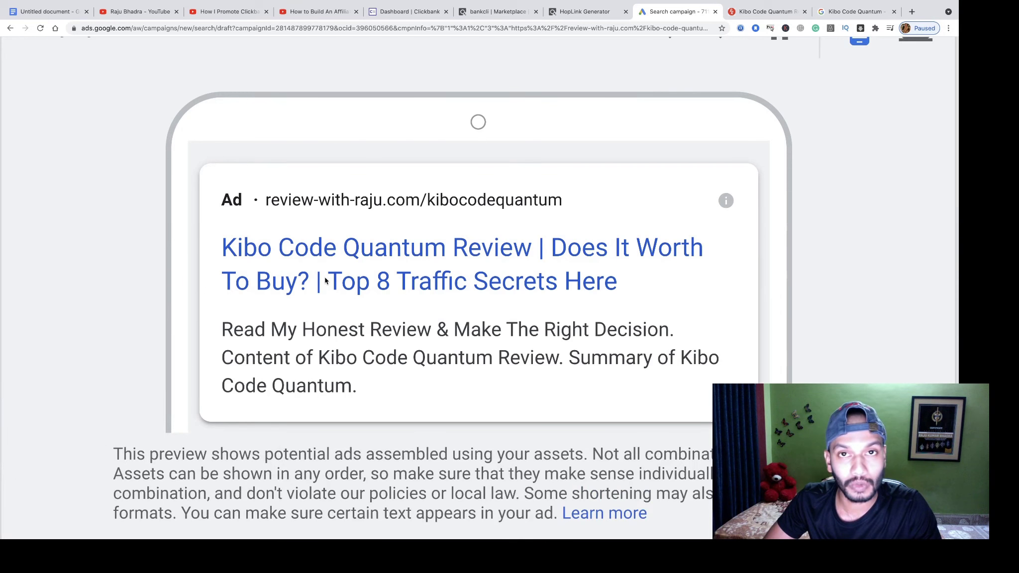
# Step: Replace the third headline with "Honest Opinion!" and pin it to position 3
pyautogui.doubleClick(247, 305)
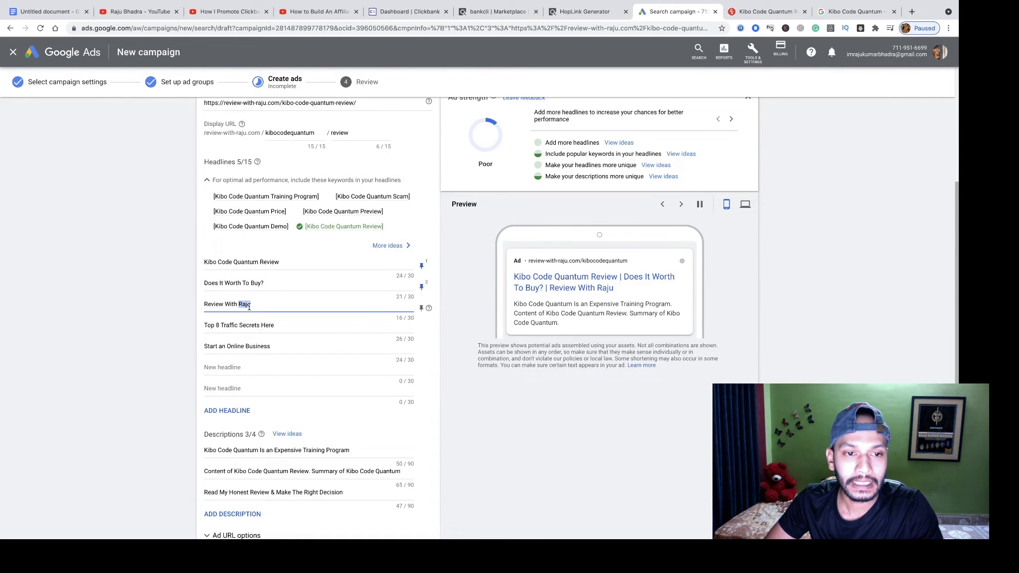
pyautogui.tripleClick(248, 307)
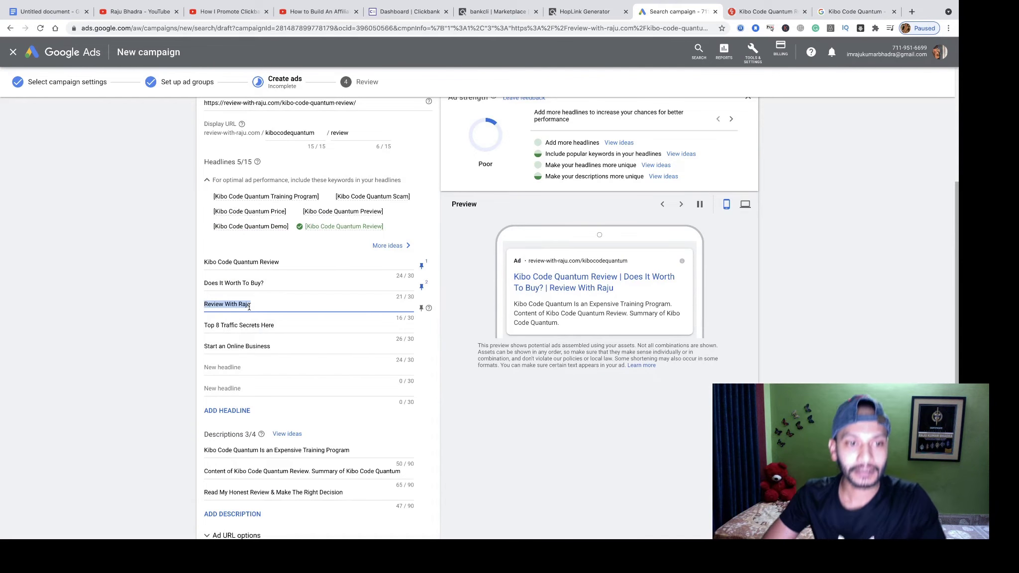
pyautogui.write('Honest')
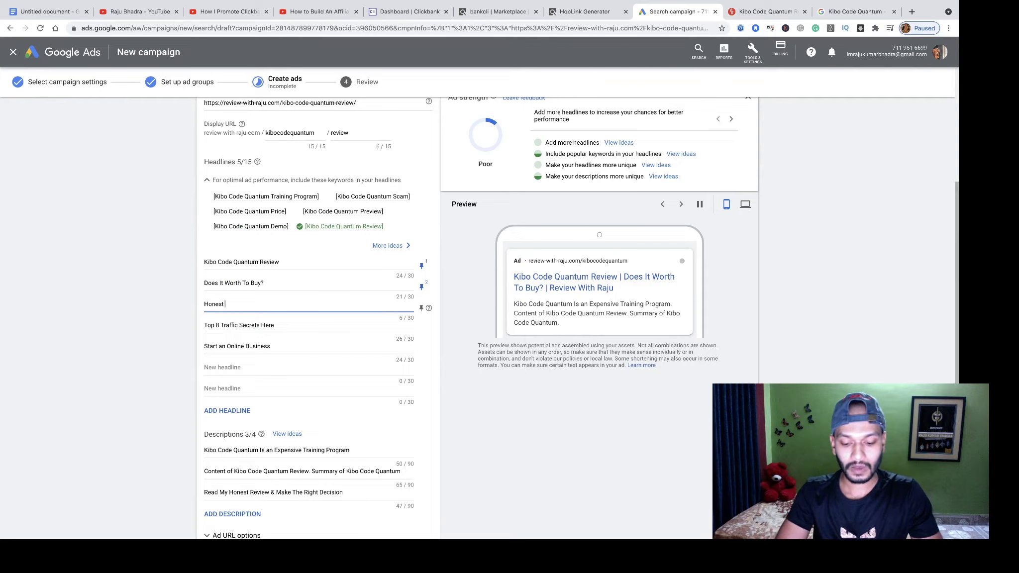
pyautogui.write(' Opuno')
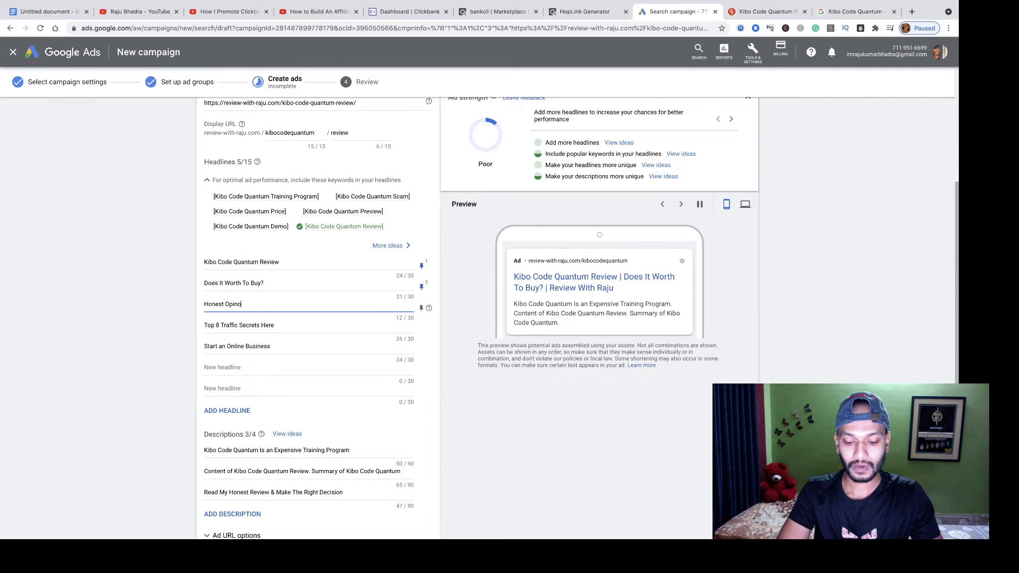
pyautogui.write('n!')
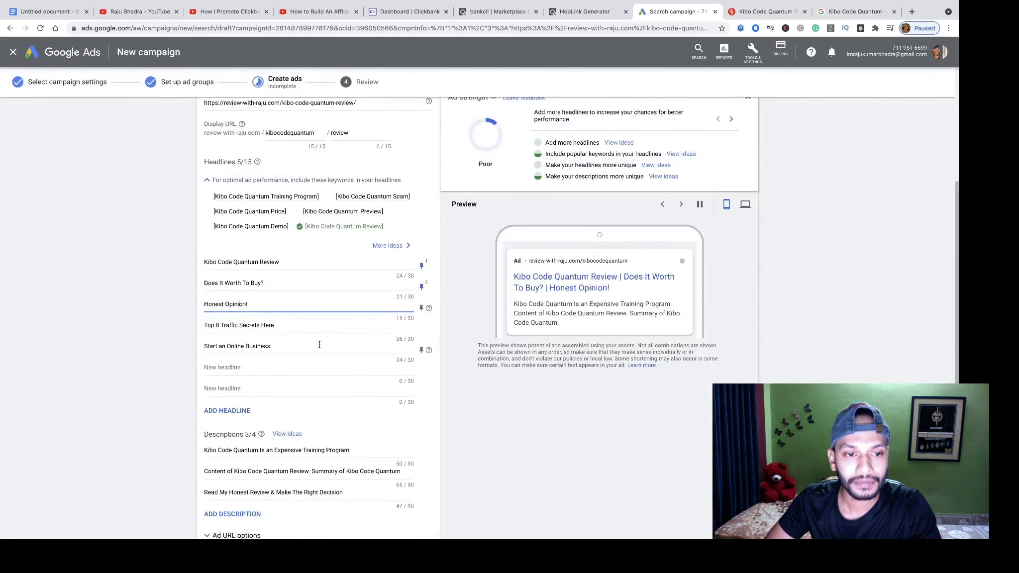
pyautogui.click(420, 309)
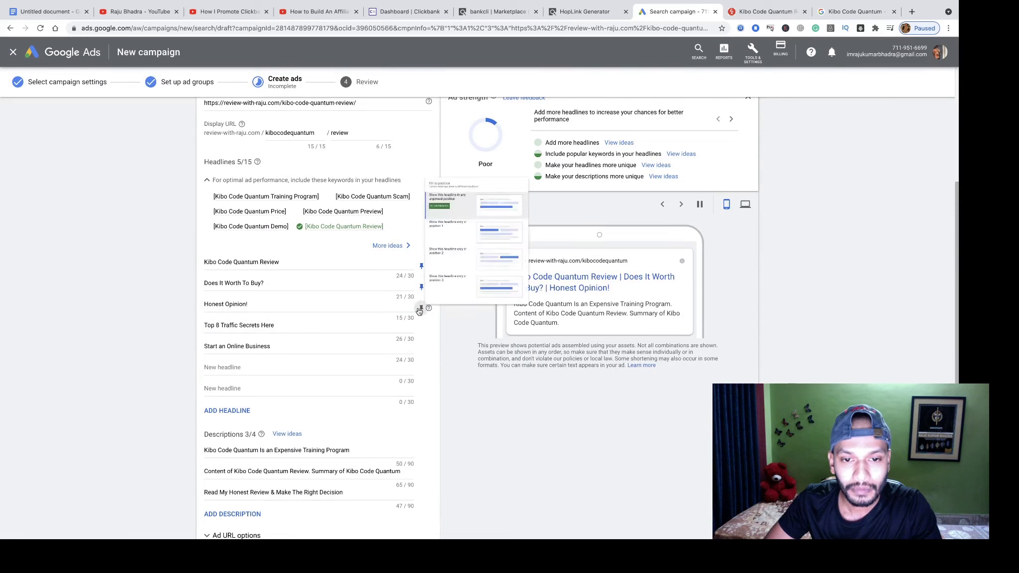
pyautogui.click(460, 277)
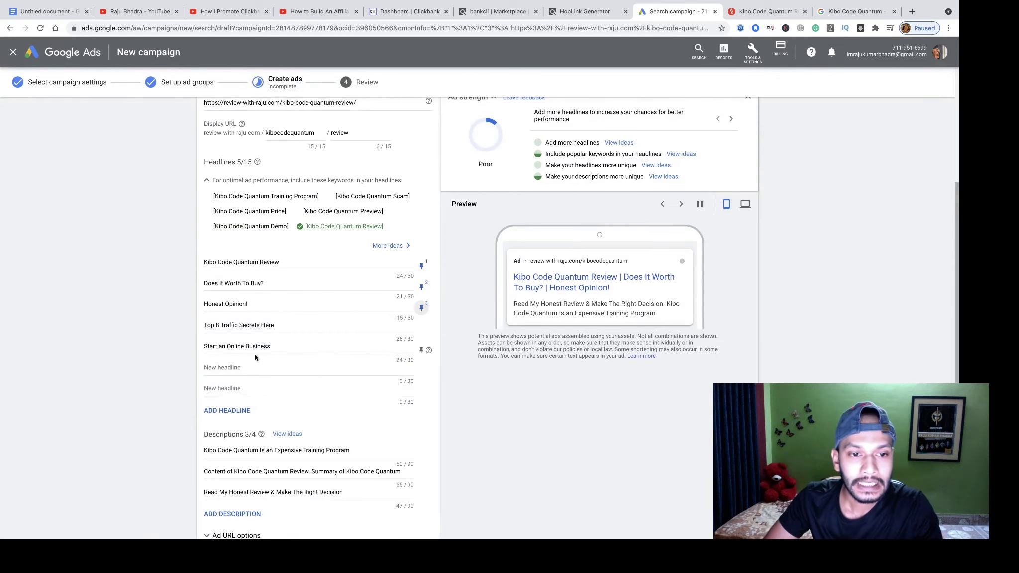
# Step: Examine the ad strength rating and its suggestions for improving the headlines and descriptions
pyautogui.scroll(2, 582, 180)
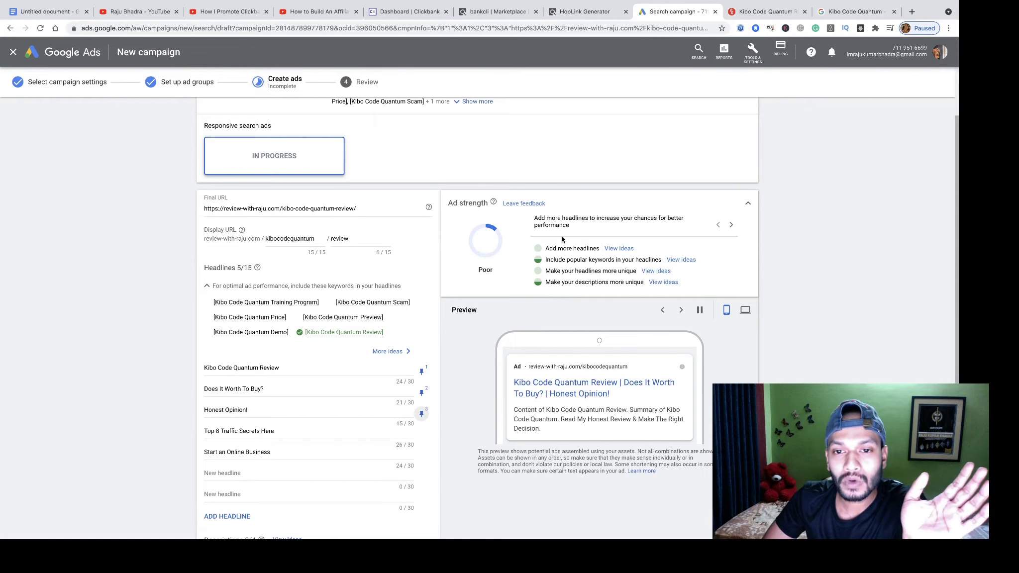
pyautogui.scroll(5, 551, 295)
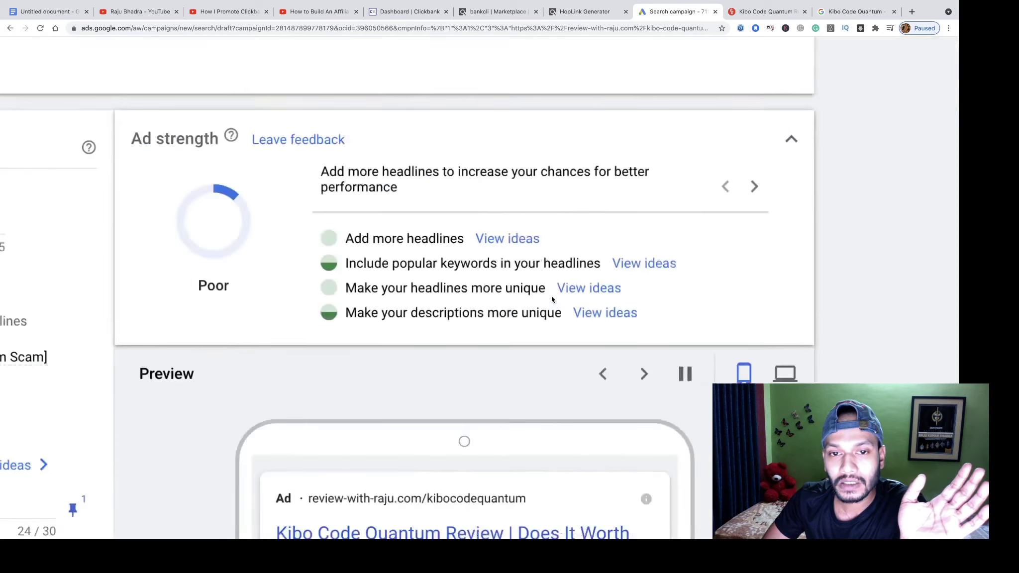
pyautogui.hscroll(-5, 255, 236)
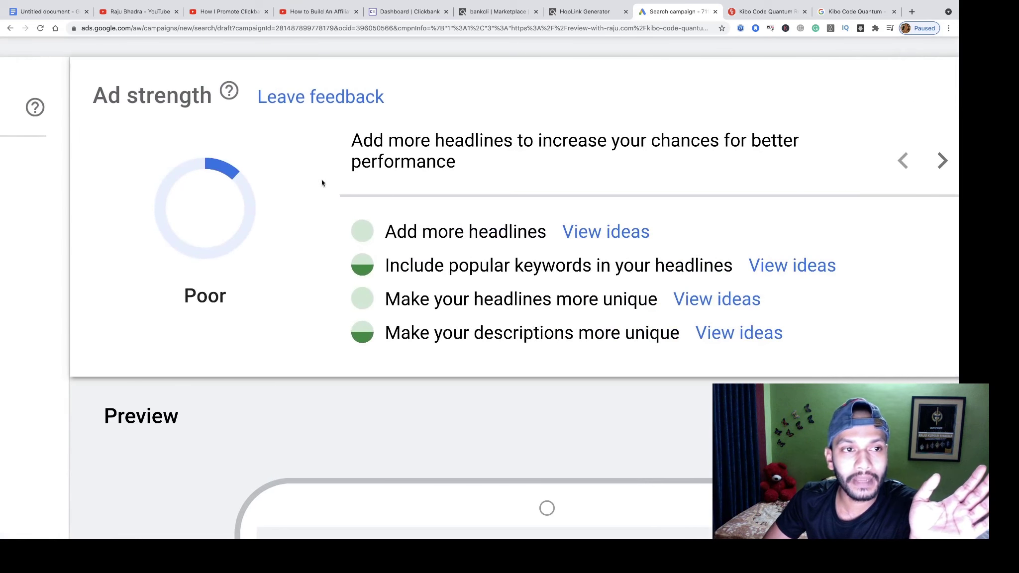
pyautogui.scroll(-5, 335, 262)
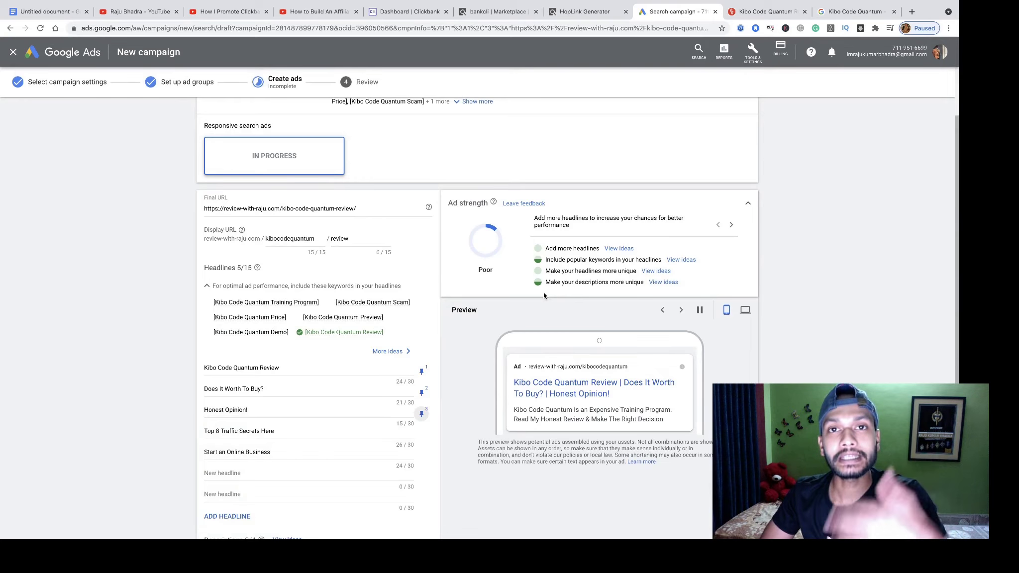
# Step: Replace the fourth headline, Top 8 Traffic Secrets Here, with a copy of the first headline, Kibo Code Quantum Review
pyautogui.scroll(-1, 365, 323)
pyautogui.scroll(-4, 366, 322)
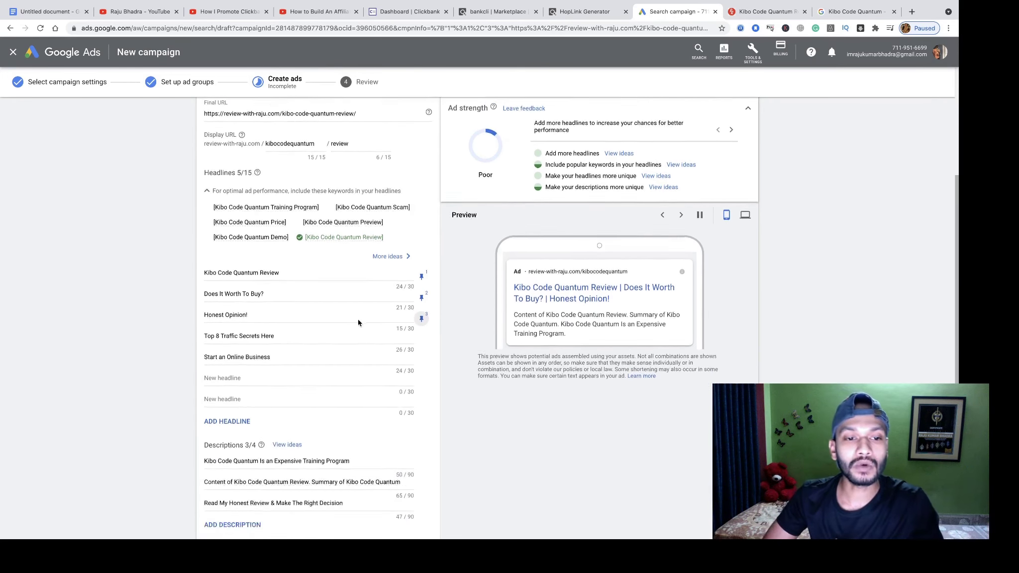
pyautogui.doubleClick(249, 256)
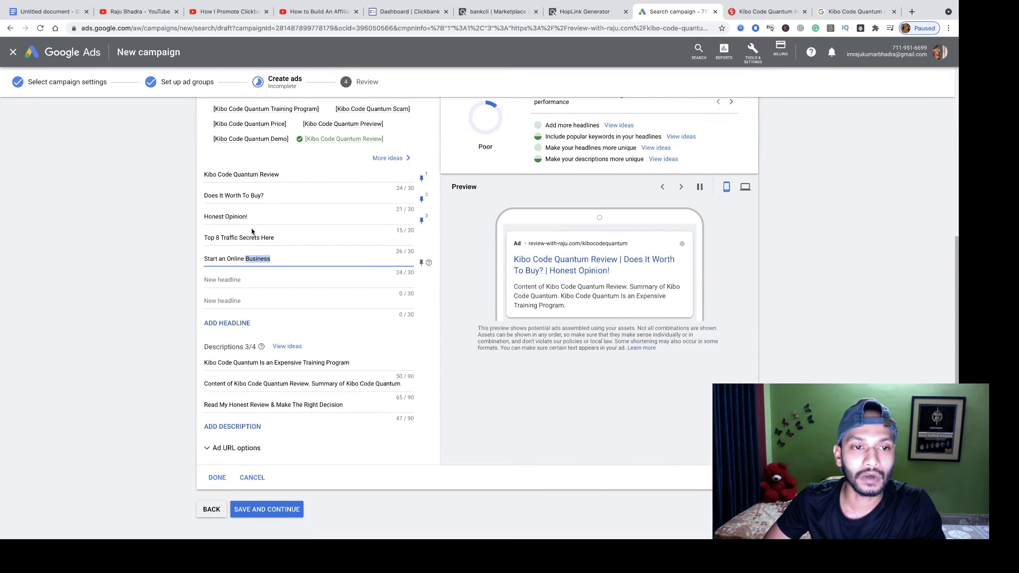
pyautogui.tripleClick(255, 173)
pyautogui.rightClick(253, 172)
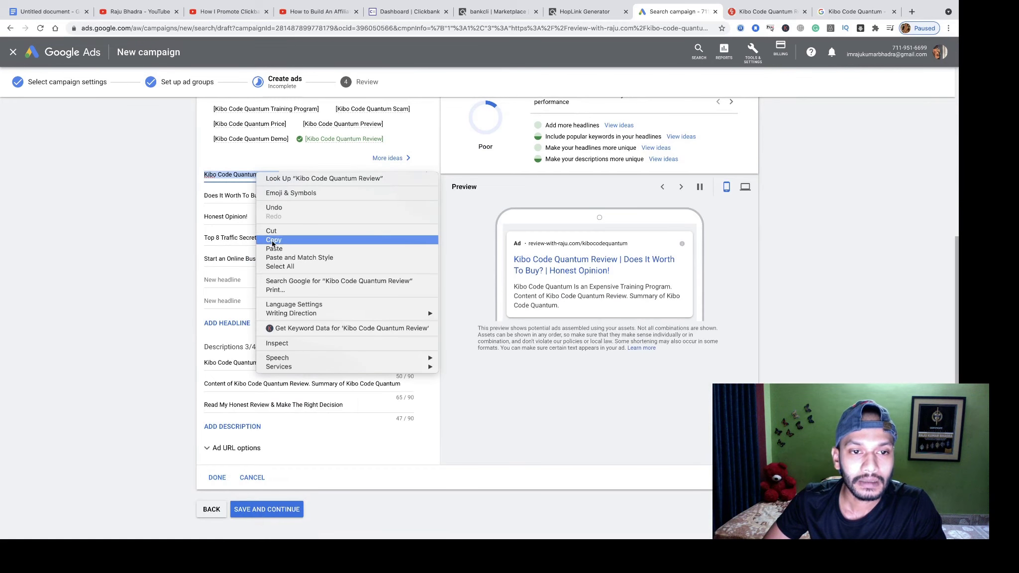
pyautogui.click(271, 239)
pyautogui.tripleClick(249, 234)
pyautogui.rightClick(248, 235)
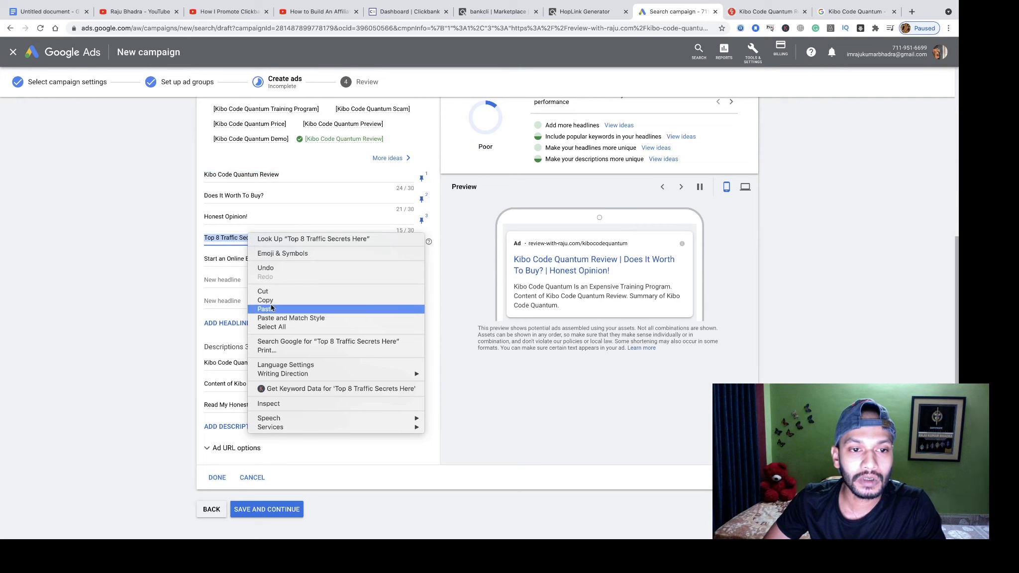
pyautogui.click(266, 309)
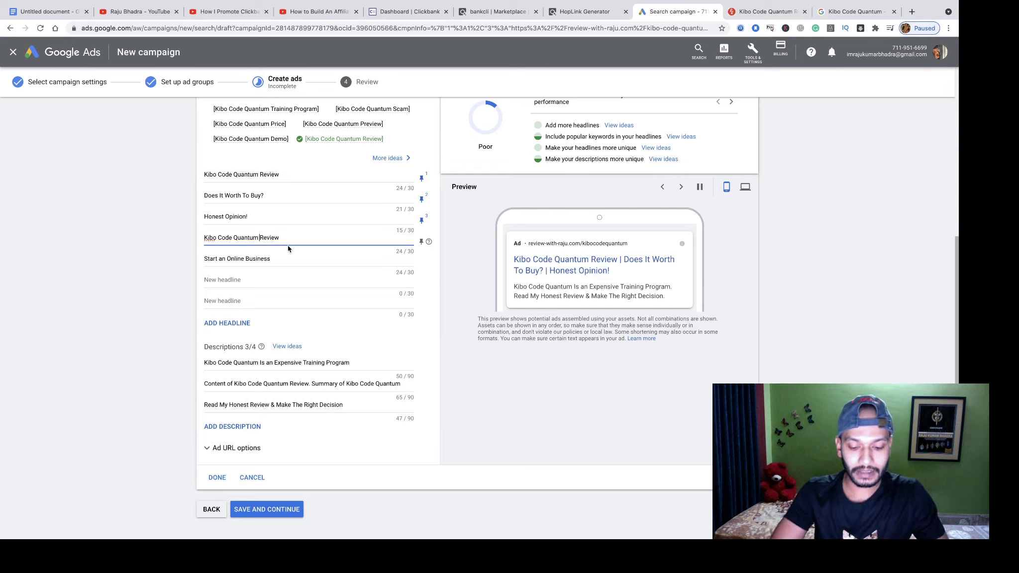
# Step: Change the fourth headline to "Kibo Code Quantum Best Review" and pin it to position 1
pyautogui.write('Honest')
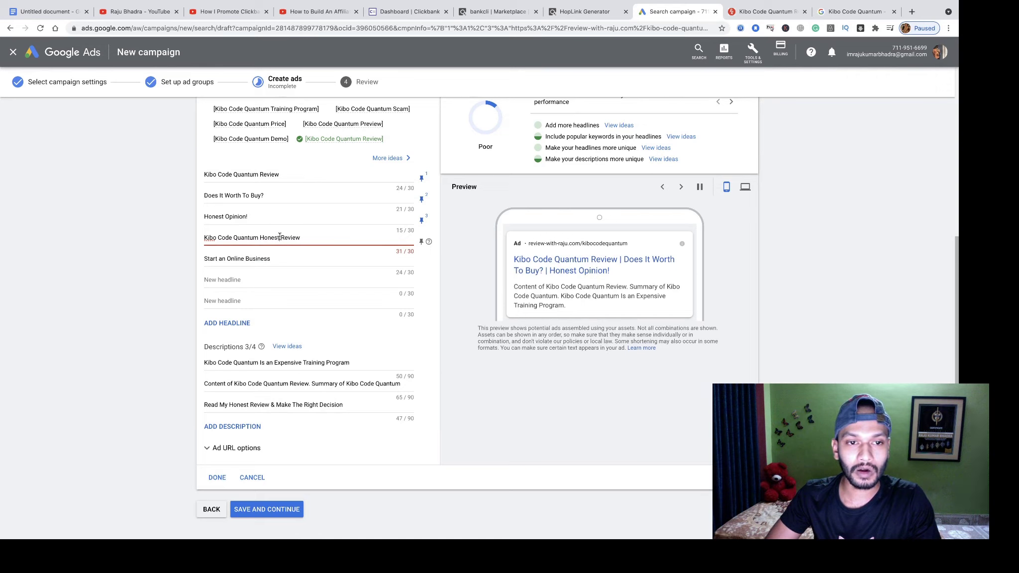
pyautogui.moveTo(280, 237); pyautogui.dragTo(261, 237)
pyautogui.write('Best')
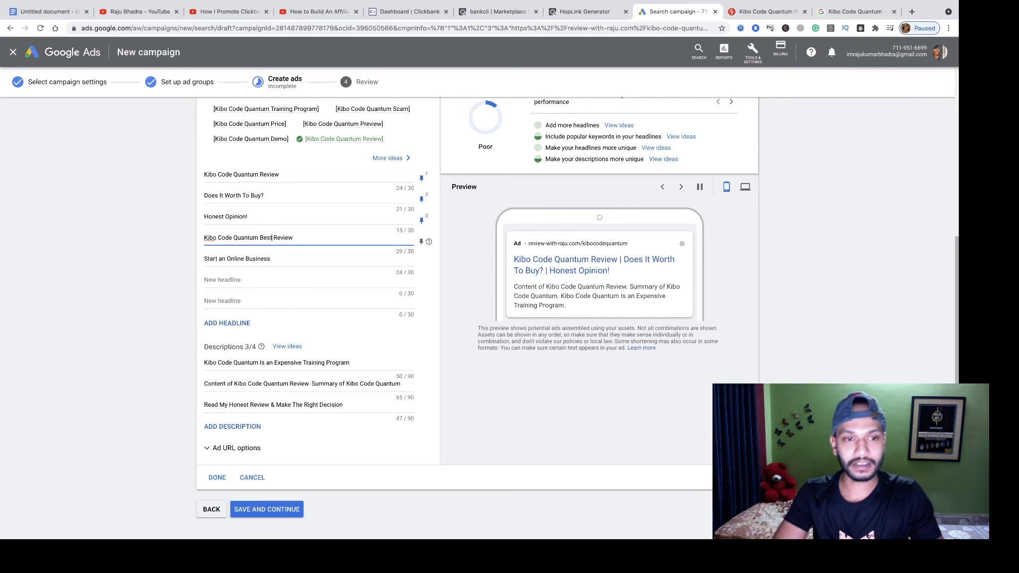
pyautogui.click(421, 241)
pyautogui.click(456, 350)
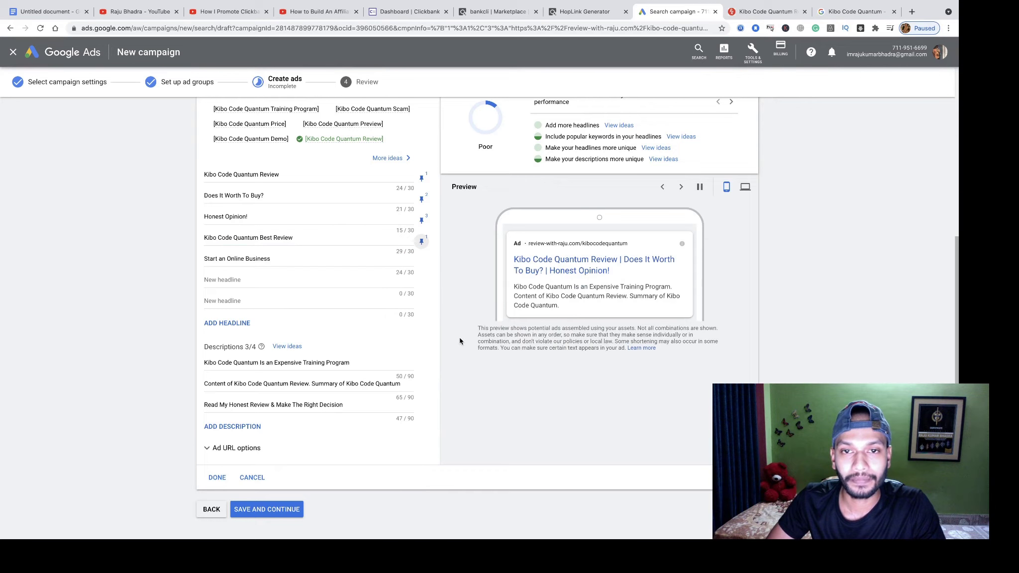
# Step: Replace the fifth headline with "Does It Scam or Legit?" and pin it to position 2
pyautogui.tripleClick(250, 260)
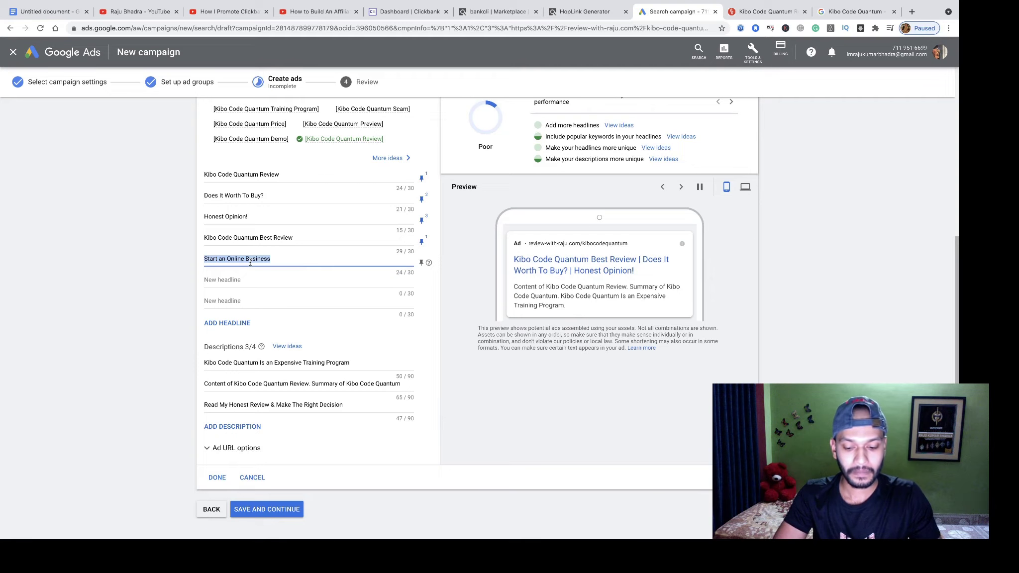
pyautogui.write('I')
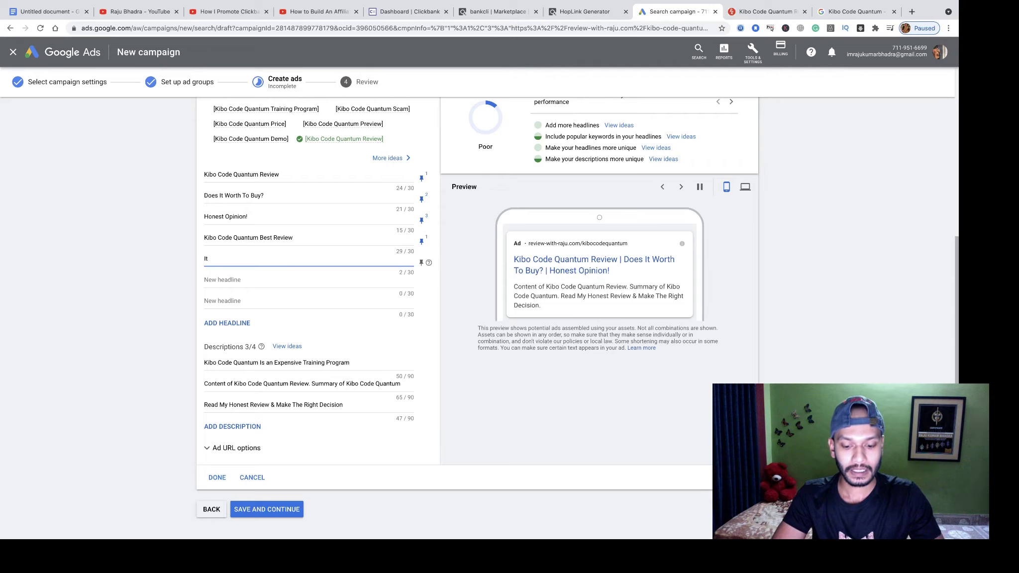
pyautogui.press('BackSpace')
pyautogui.write('D')
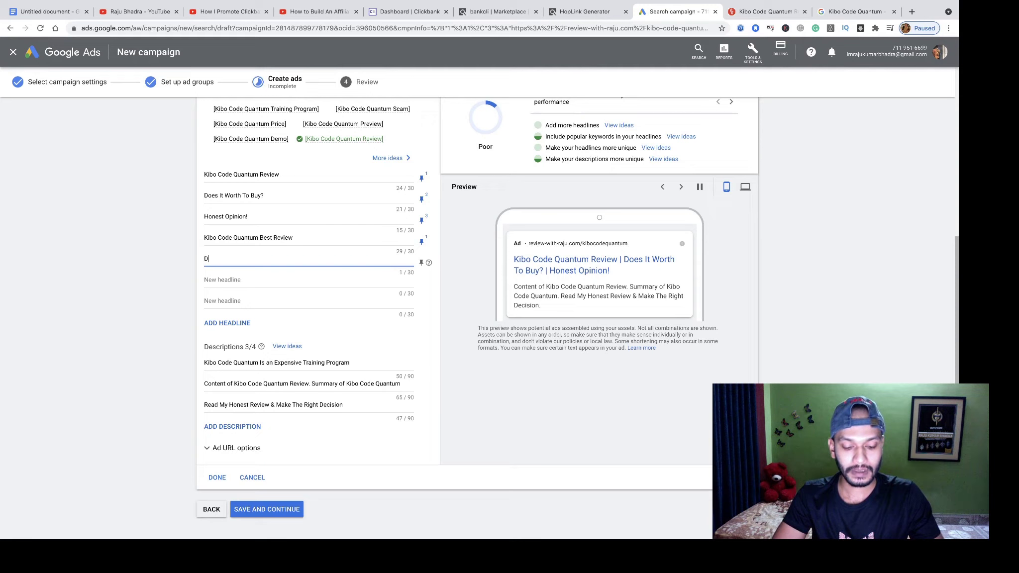
pyautogui.write('oes It')
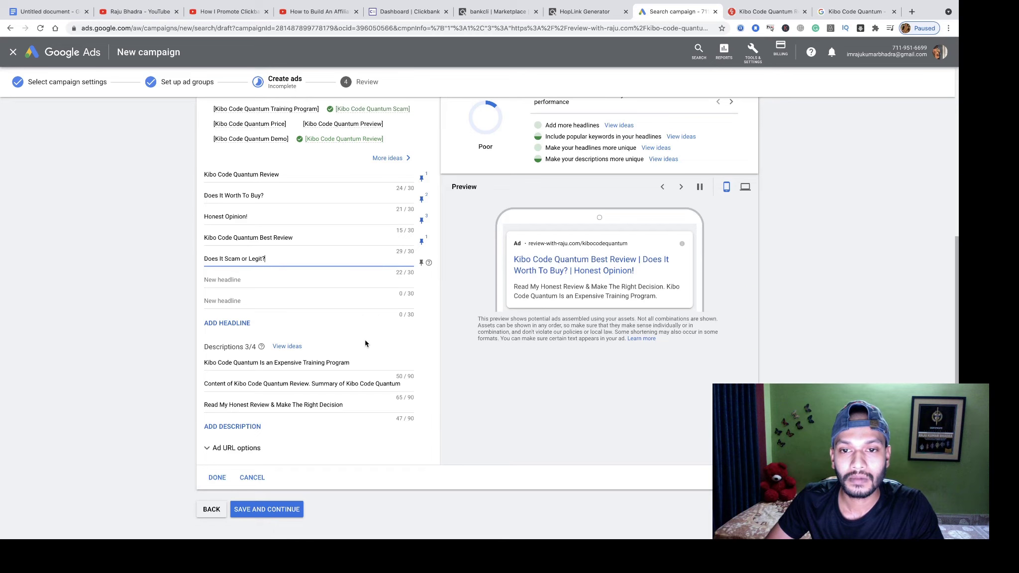
pyautogui.click(421, 262)
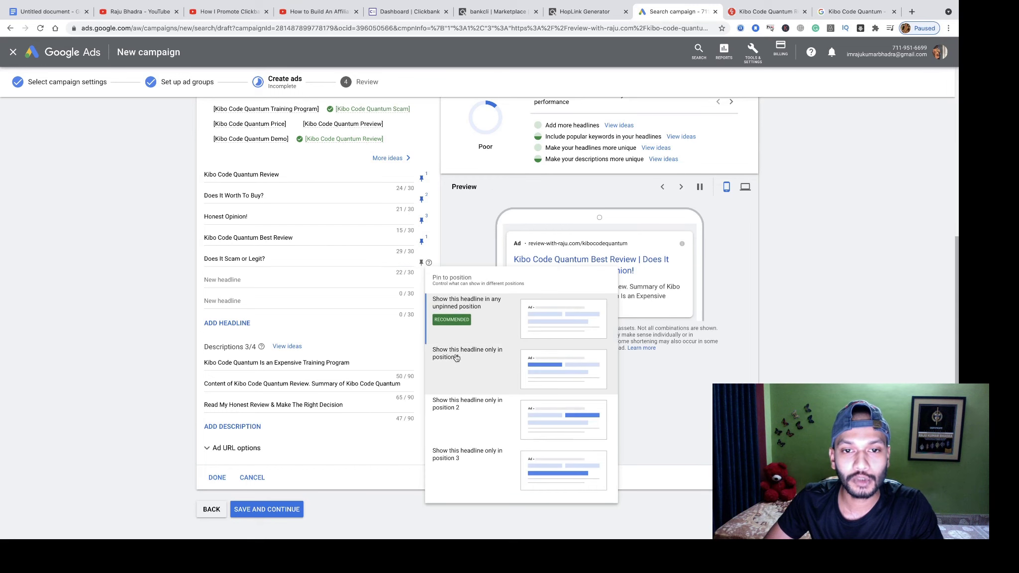
pyautogui.click(462, 407)
# Step: Fill in the sixth headline as "Should I Buy It?" and pin it to position 2
pyautogui.click(243, 280)
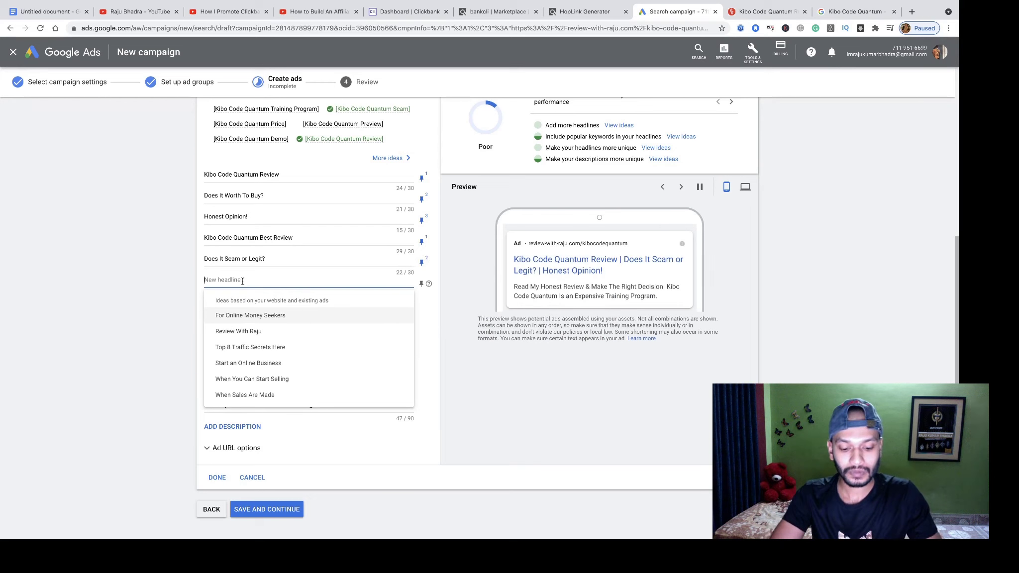
pyautogui.write('Worth to')
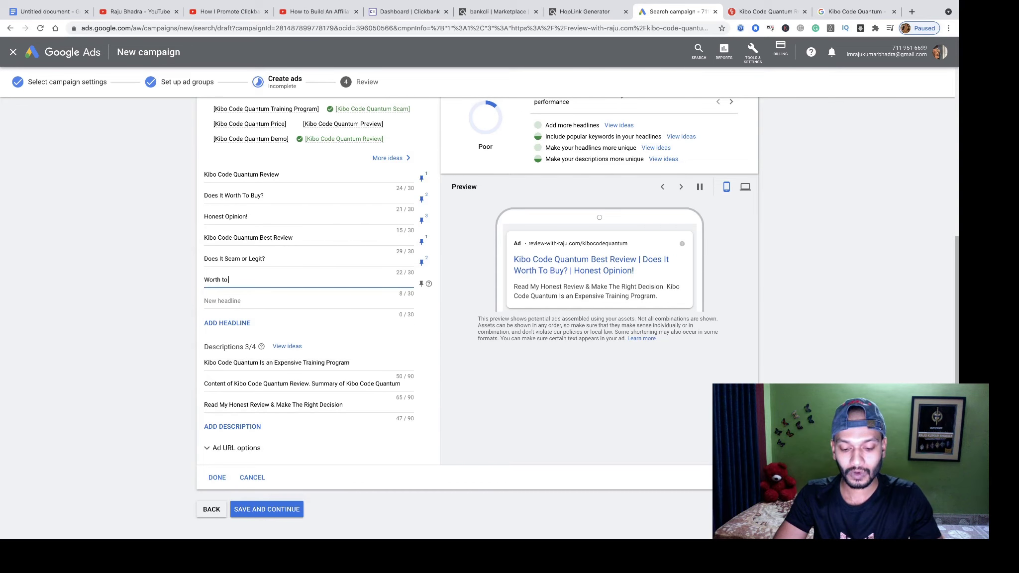
pyautogui.write(' bu')
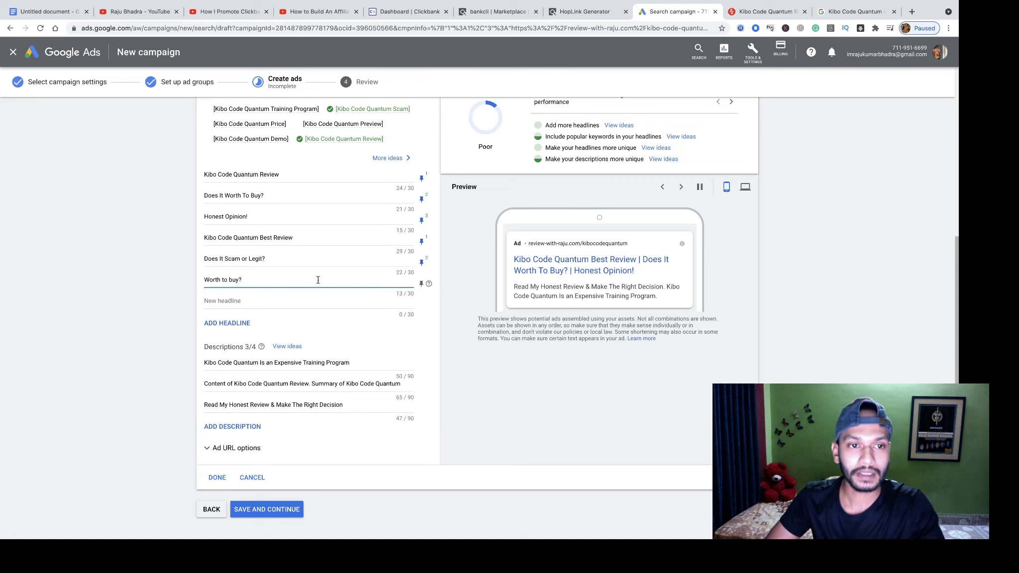
pyautogui.moveTo(271, 278); pyautogui.dragTo(204, 281)
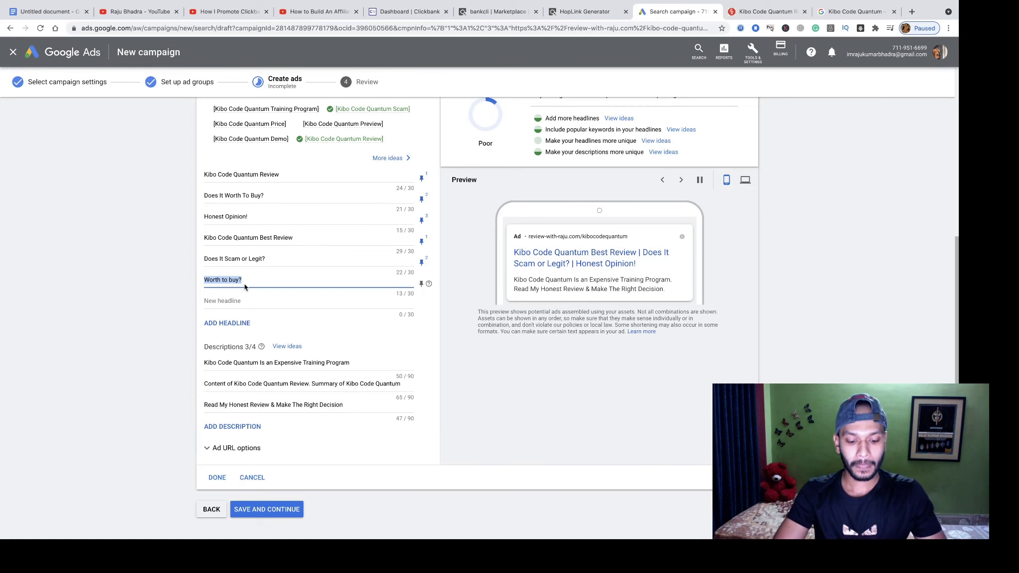
pyautogui.write('Should I')
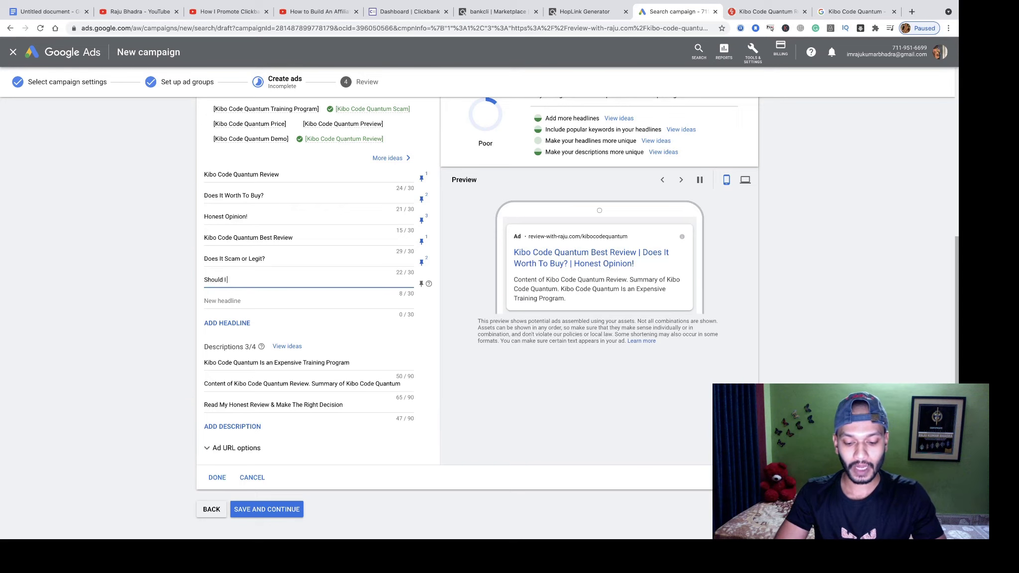
pyautogui.write(' Bu')
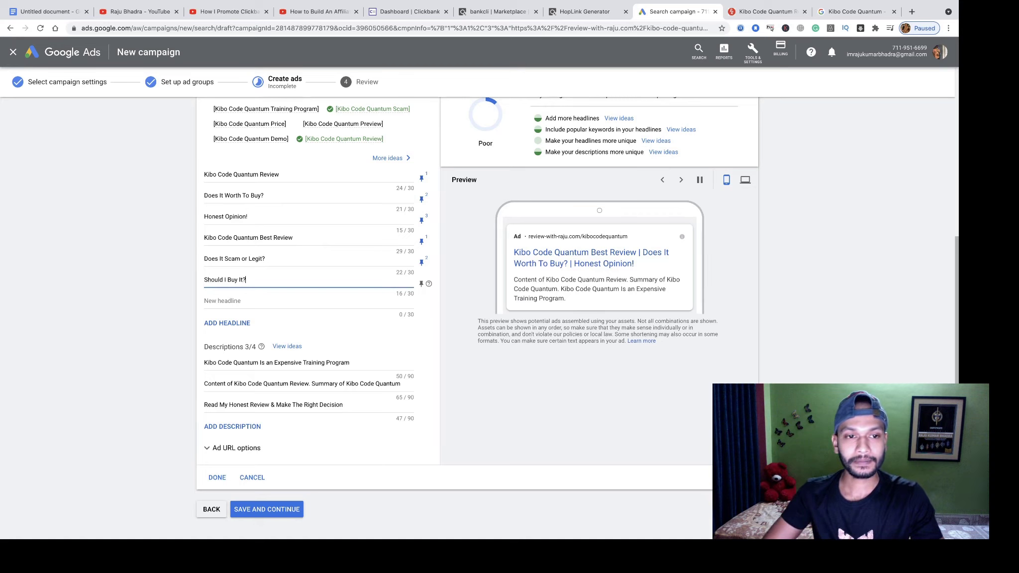
pyautogui.click(420, 283)
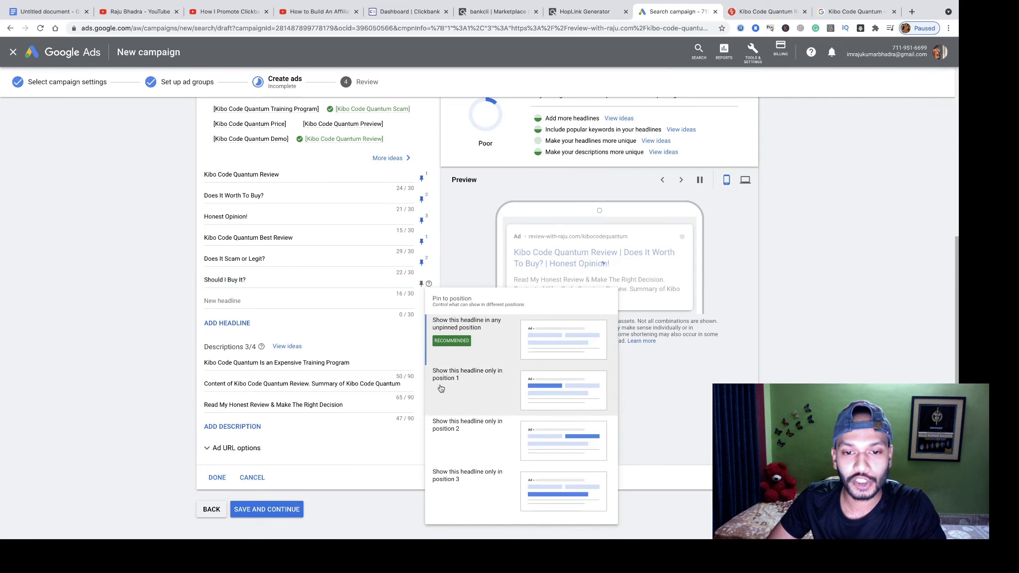
pyautogui.click(453, 428)
# Step: Check the completed headlines and the ad strength, and save the ad to continue to the campaign review
pyautogui.scroll(5, 333, 317)
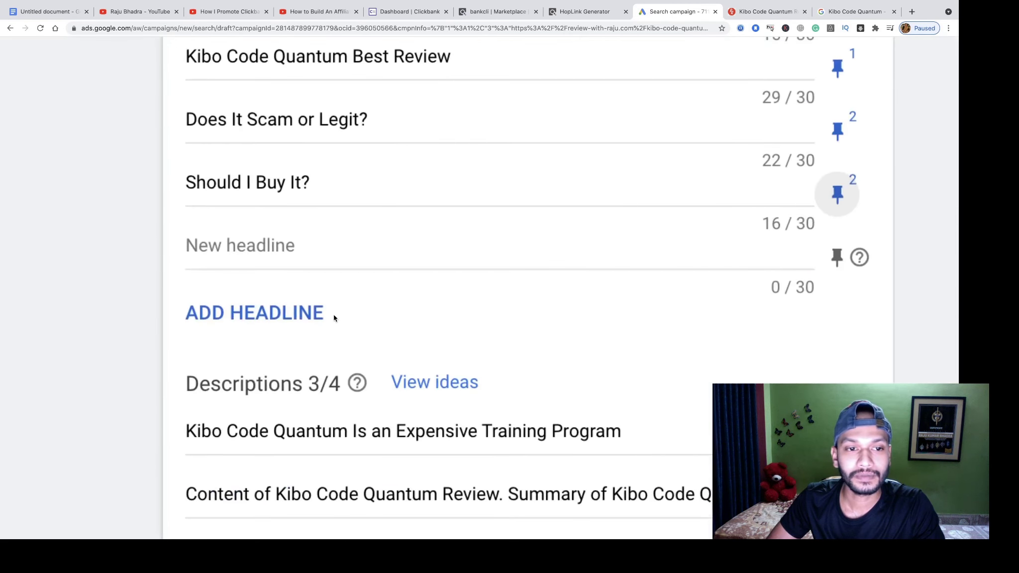
pyautogui.scroll(-5, 449, 231)
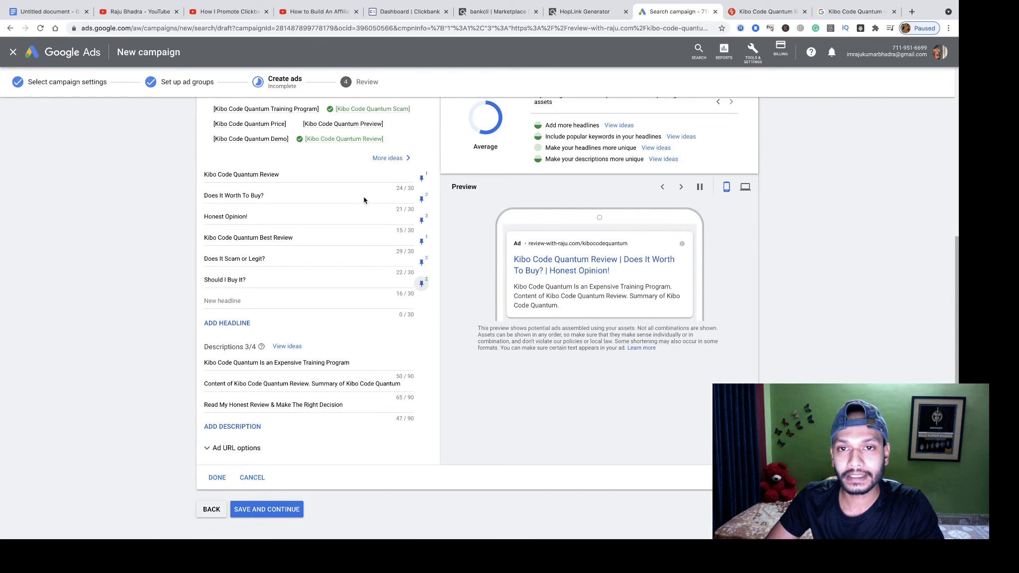
pyautogui.scroll(3, 499, 206)
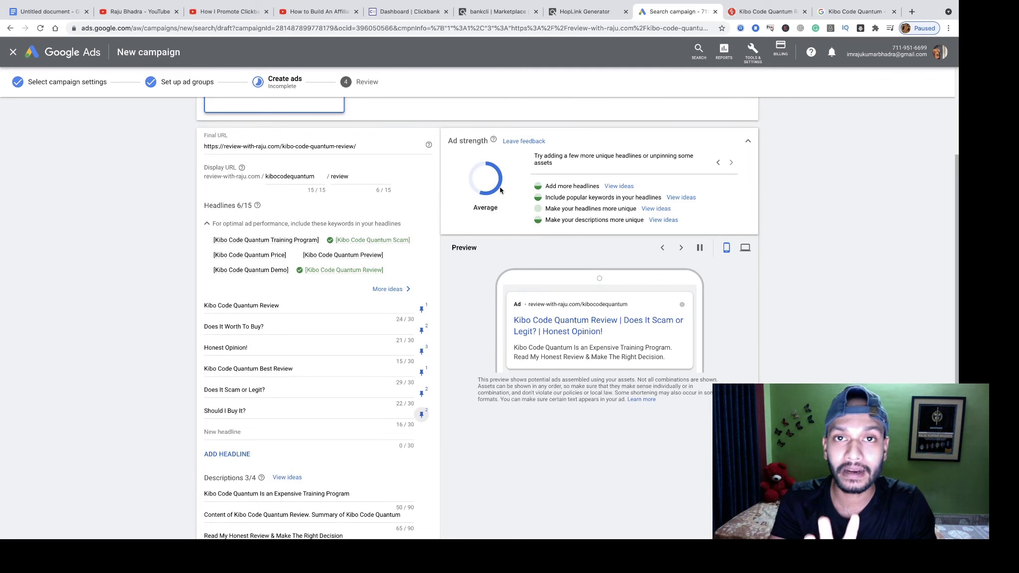
pyautogui.scroll(-3, 500, 186)
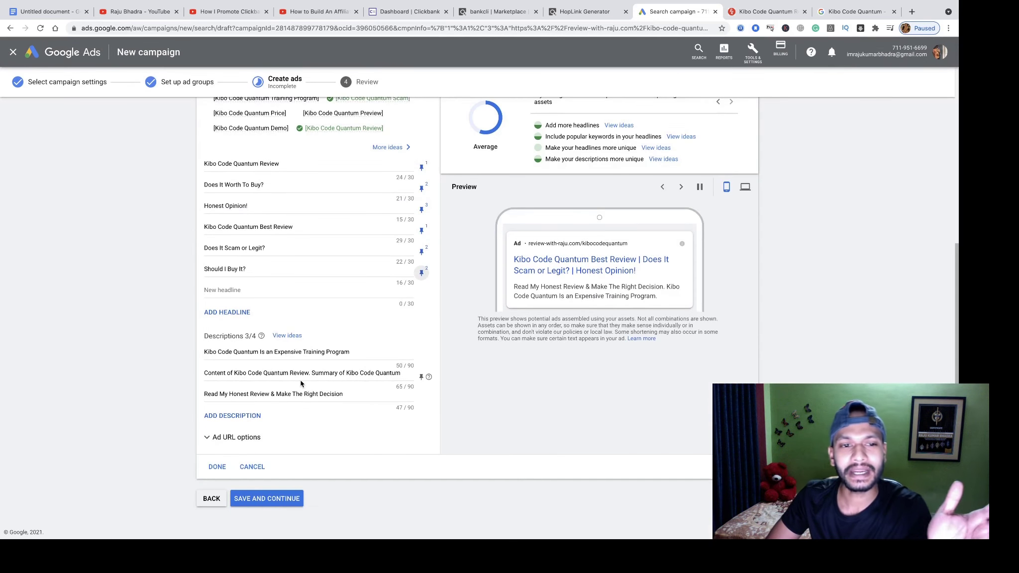
pyautogui.click(266, 499)
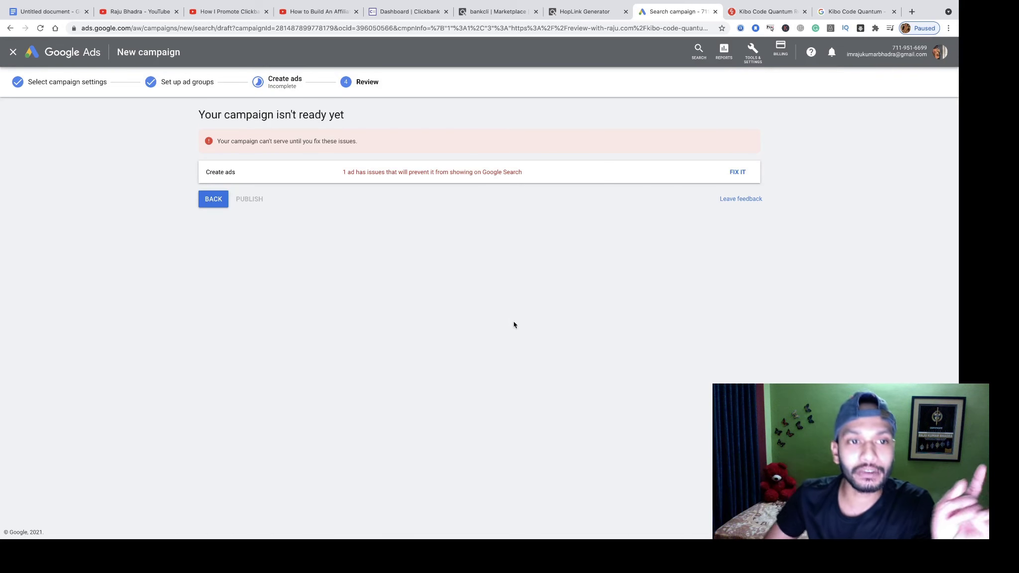
# Step: Fix the flagged ad's punctuation violation by changing the third headline to "Honest Opinion", and continue to the campaign review
pyautogui.click(739, 174)
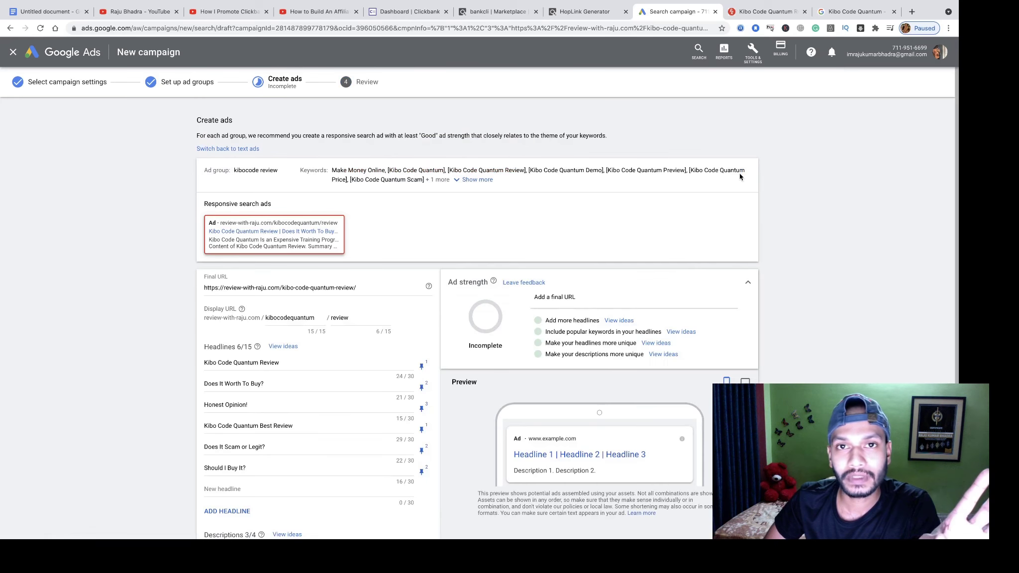
pyautogui.scroll(-5, 474, 280)
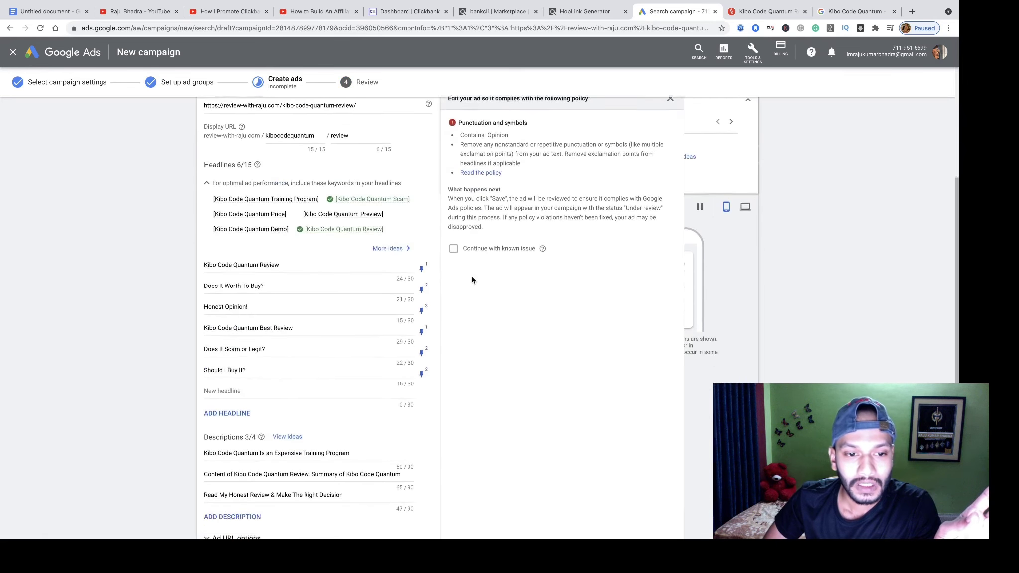
pyautogui.scroll(-1, 472, 279)
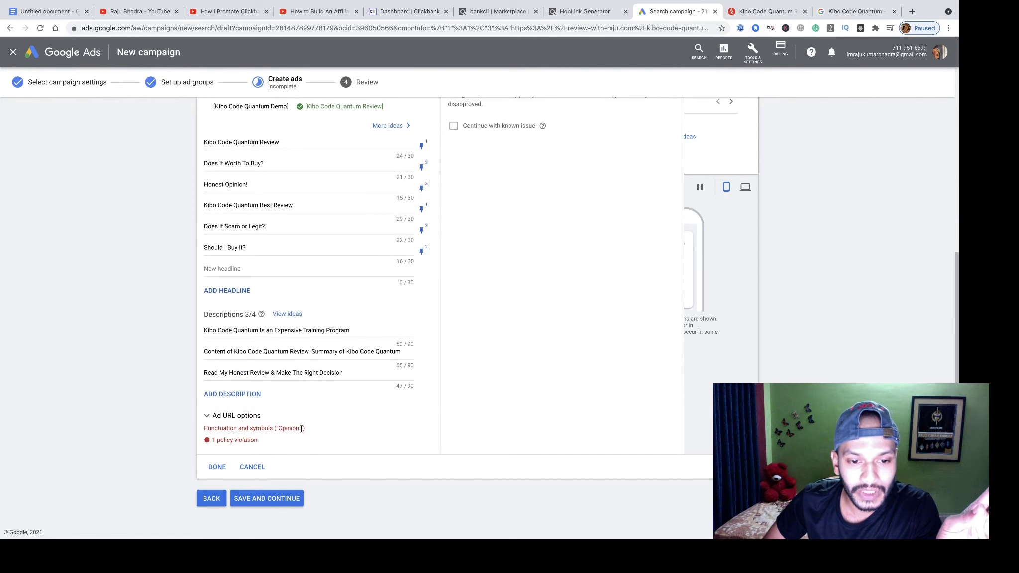
pyautogui.moveTo(310, 429); pyautogui.dragTo(276, 429)
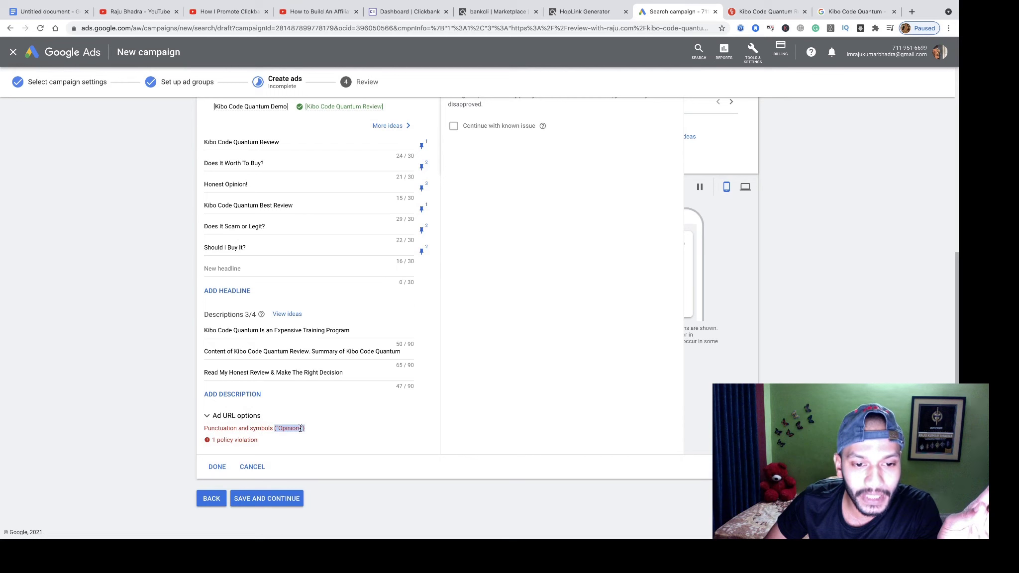
pyautogui.click(250, 184)
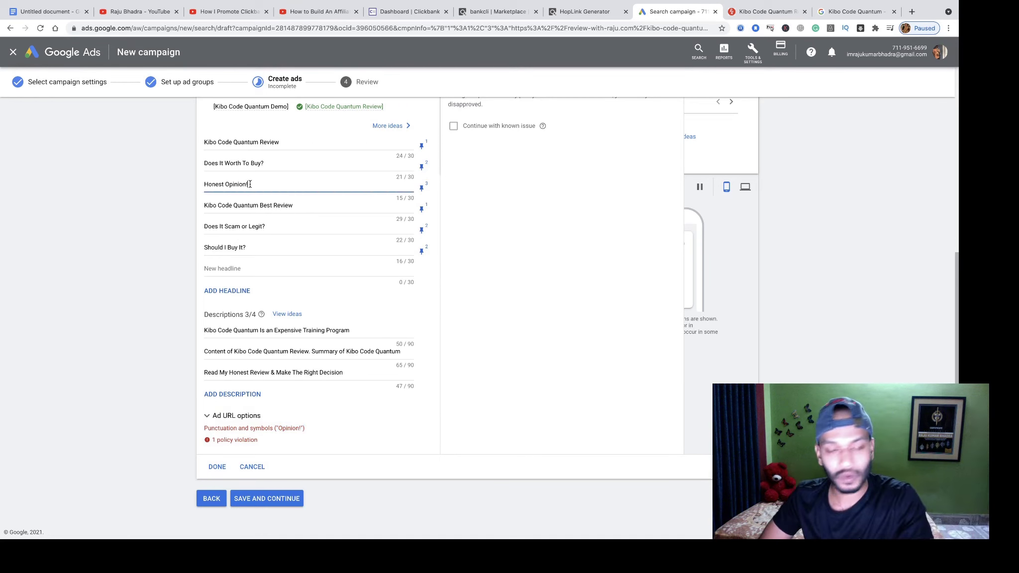
pyautogui.scroll(2, 430, 291)
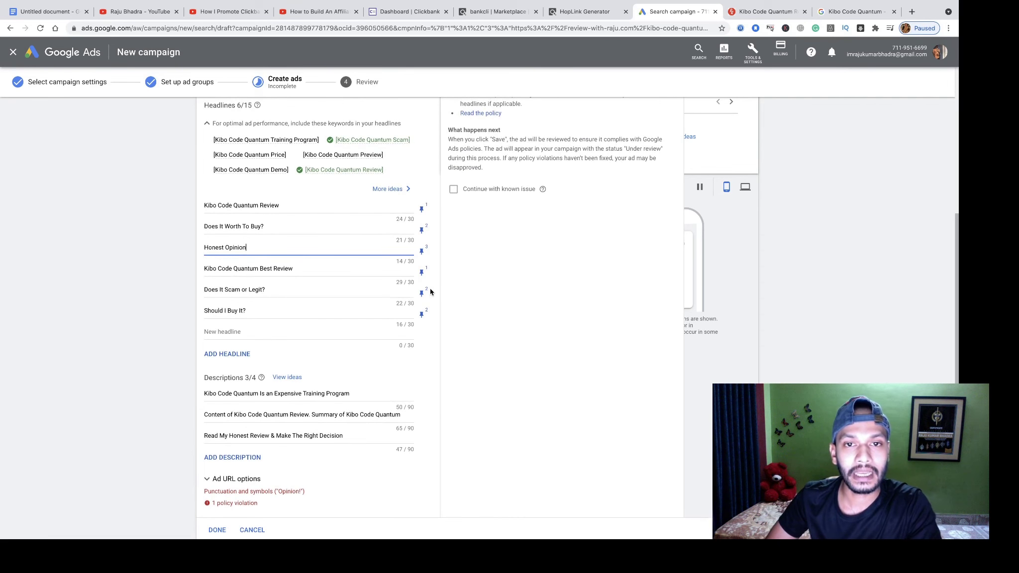
pyautogui.scroll(-2, 430, 292)
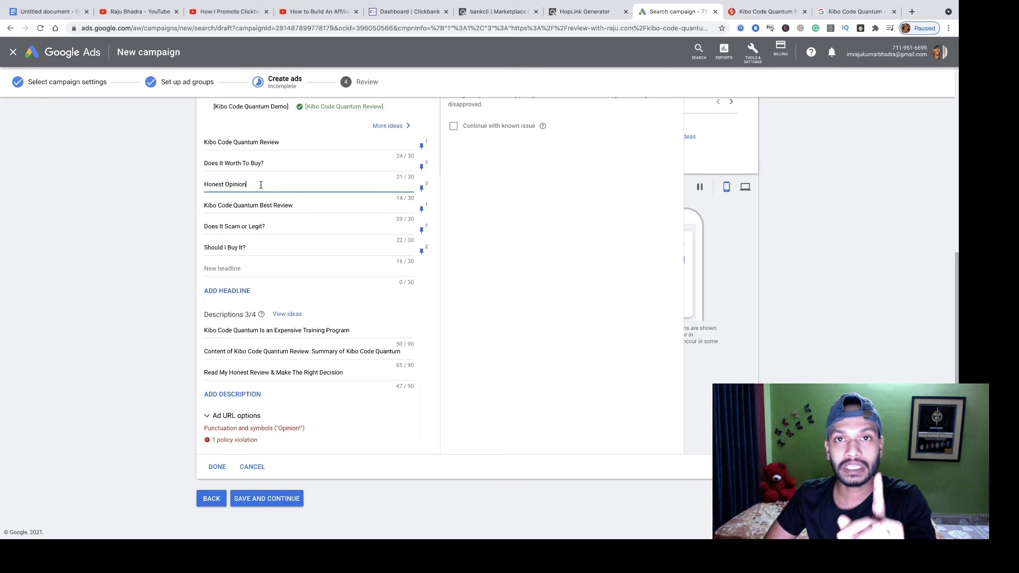
pyautogui.click(266, 499)
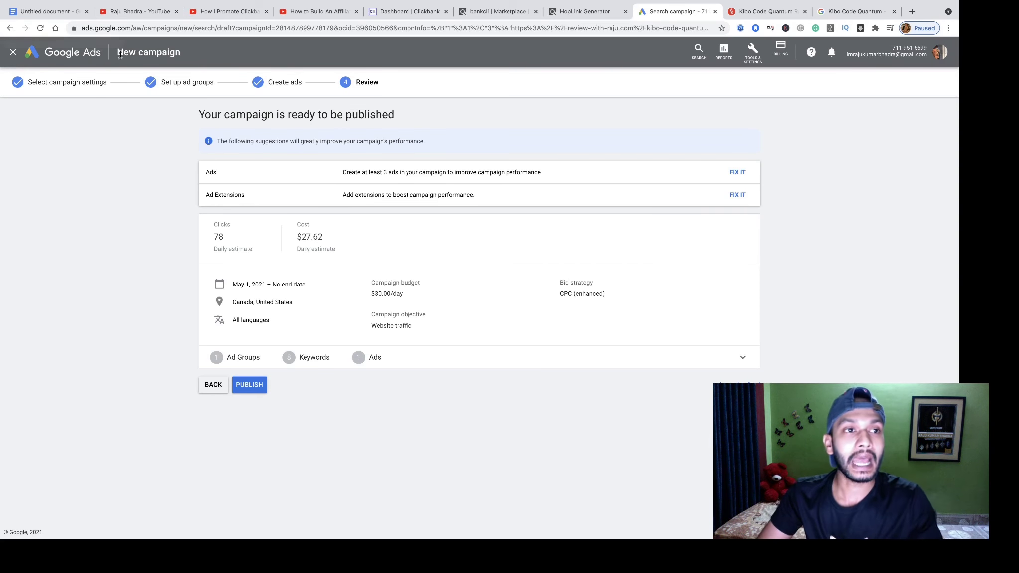
# Step: Exit the campaign setup without publishing and return to the account overview
pyautogui.click(76, 55)
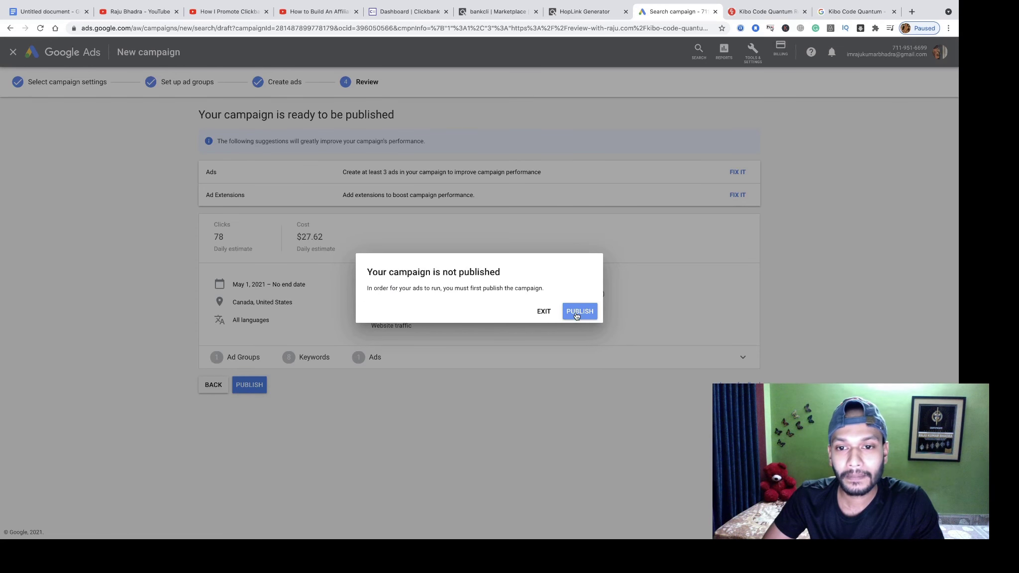
pyautogui.click(551, 316)
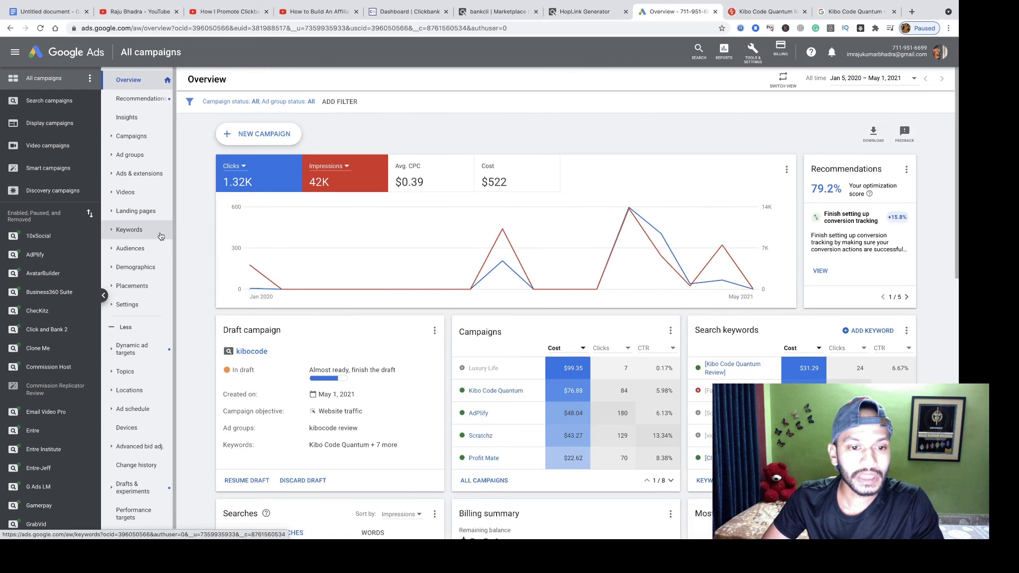
# Step: Open the account's ads list and go to the Kibo Code Quantum Review ad group to examine its running ad
pyautogui.click(132, 177)
pyautogui.click(122, 192)
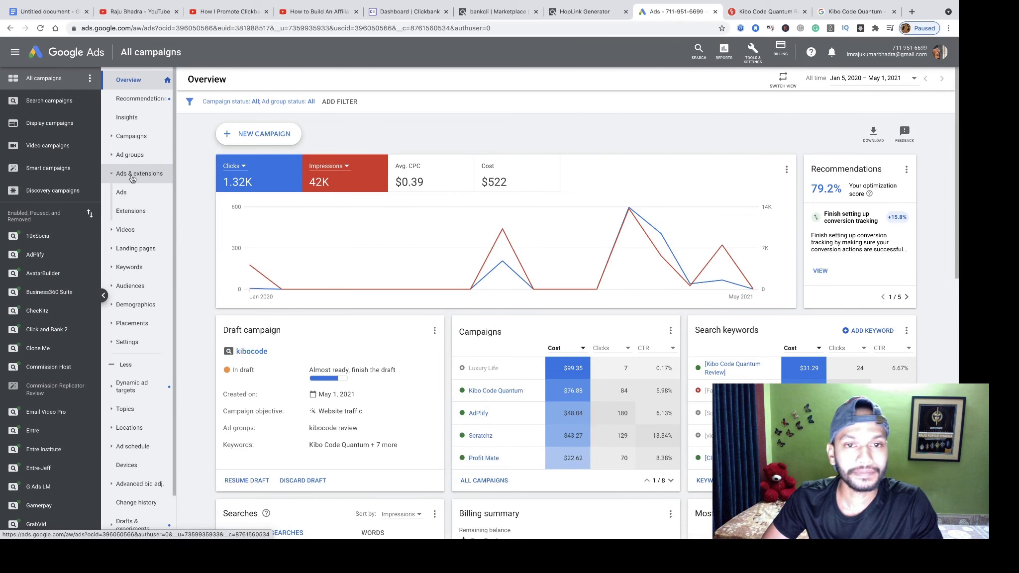
pyautogui.scroll(-1, 546, 379)
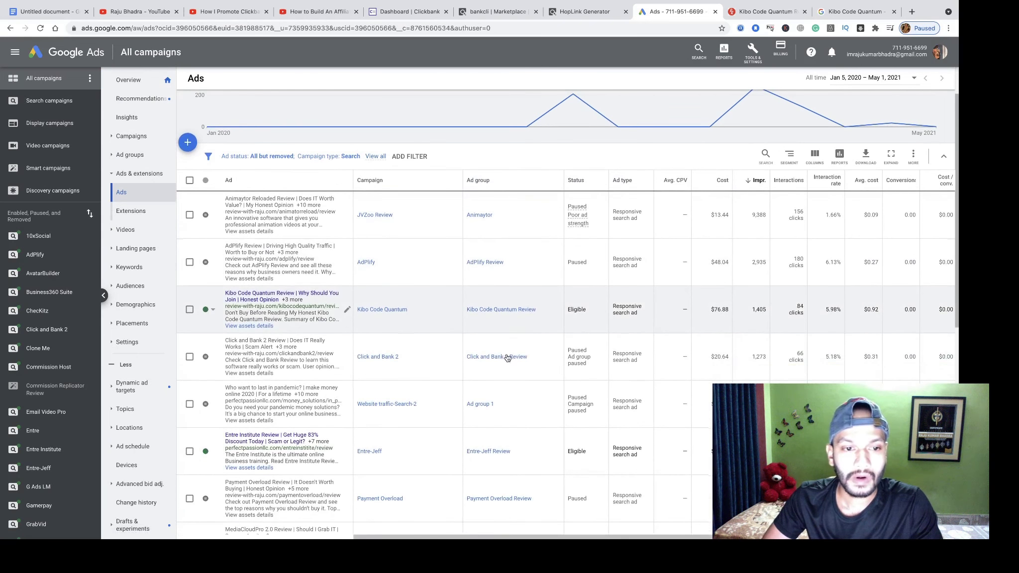
pyautogui.click(494, 309)
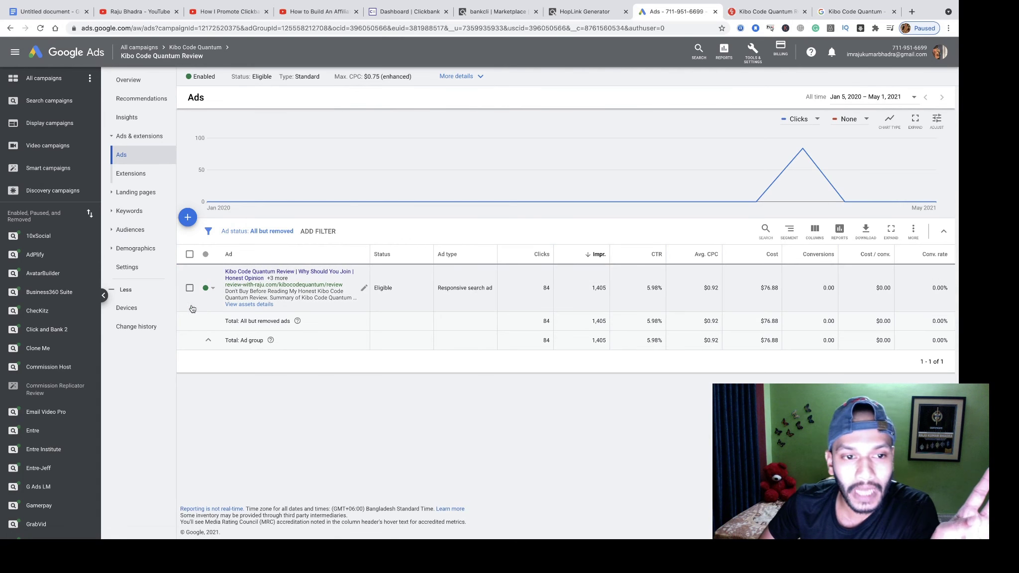
pyautogui.scroll(5, 168, 276)
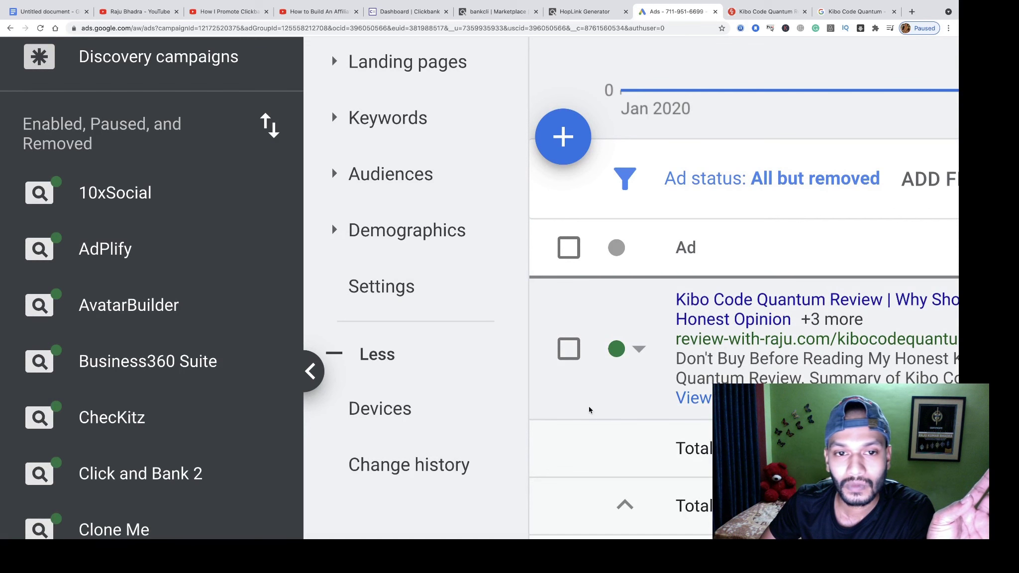
pyautogui.scroll(-5, 589, 409)
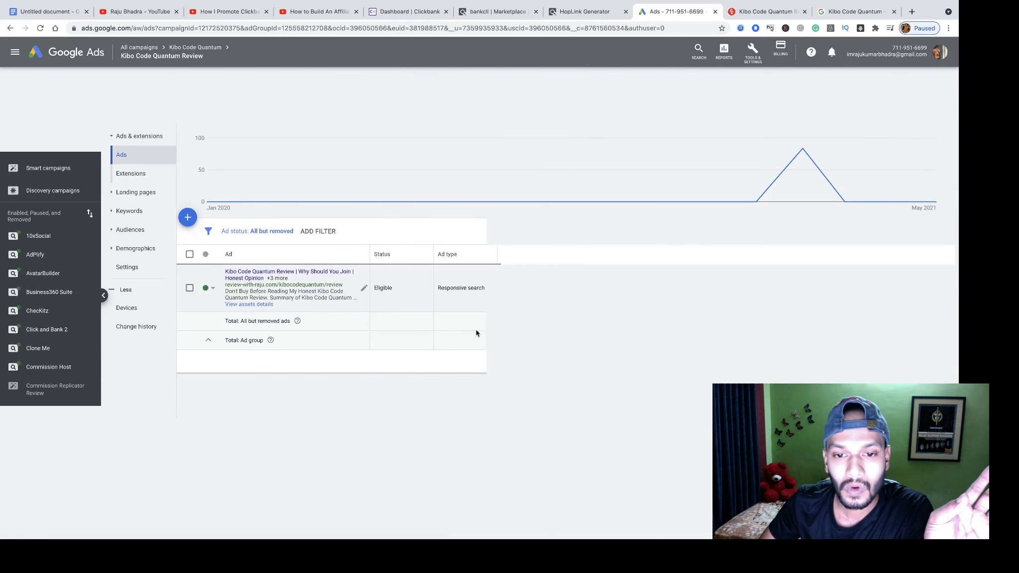
# Step: Review the search keywords of the Kibo Code Quantum Review ad group, including their status, match type and maximum CPC
pyautogui.click(128, 213)
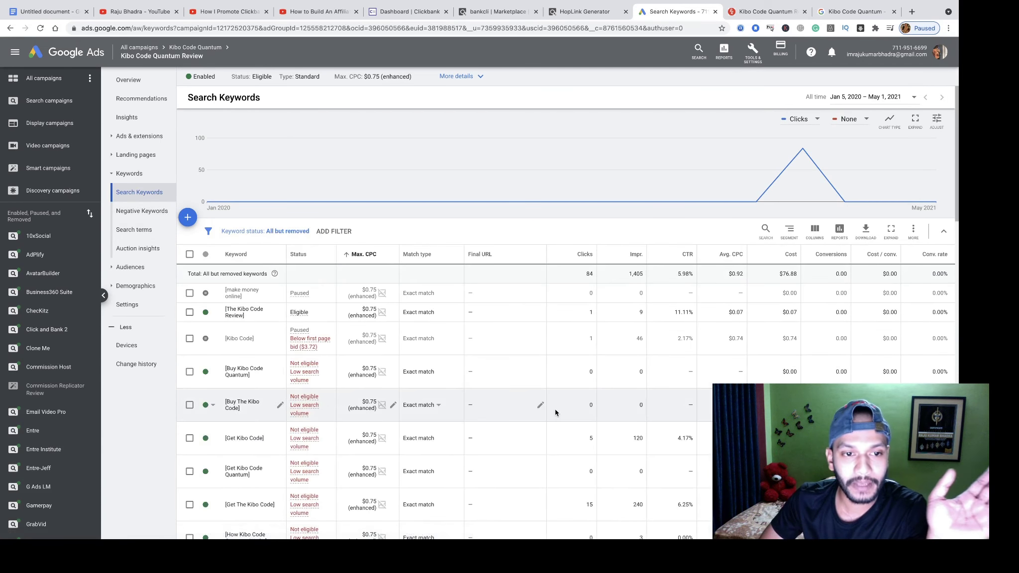
pyautogui.scroll(-2, 555, 408)
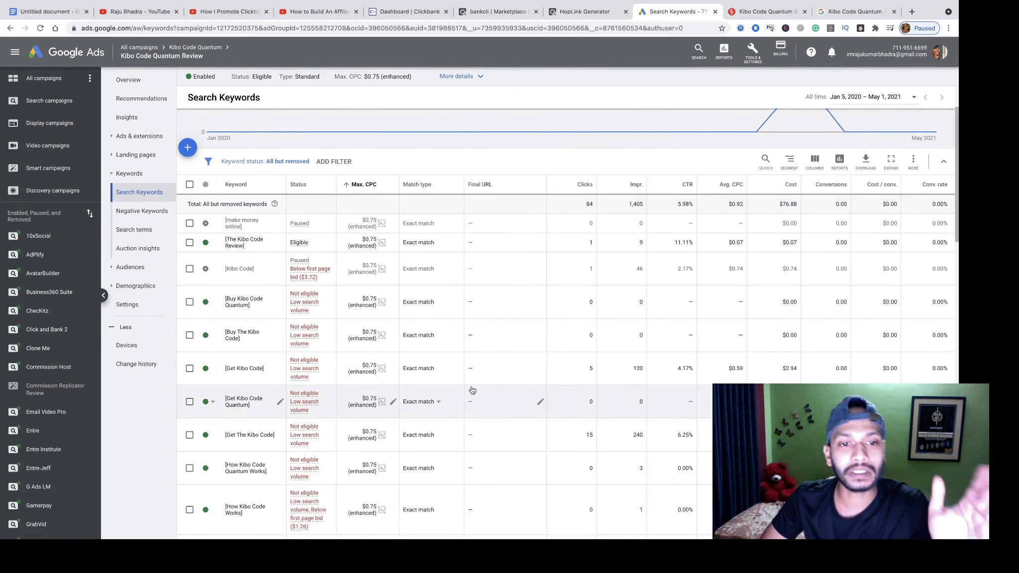
pyautogui.scroll(-10, 472, 390)
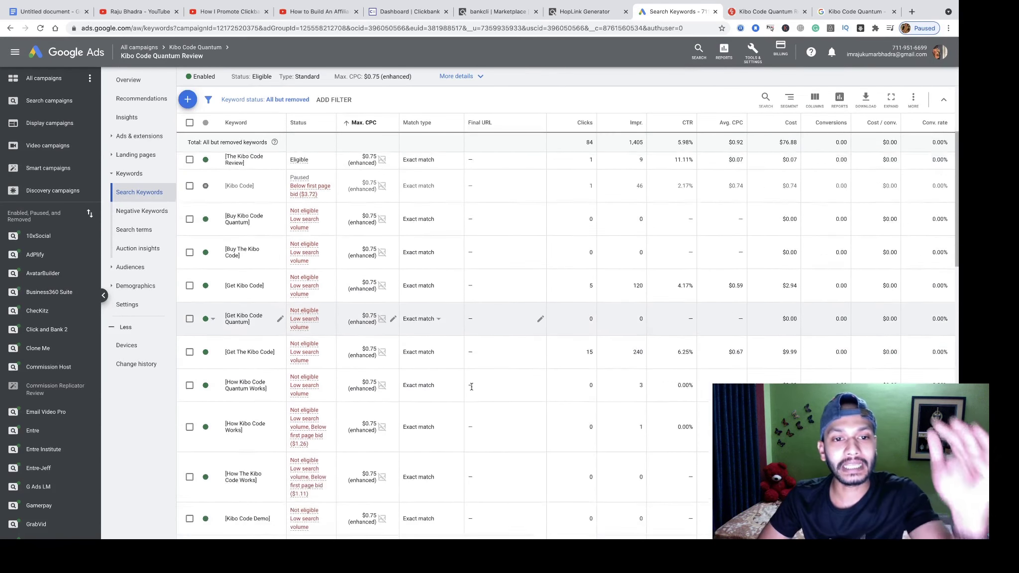
pyautogui.scroll(-10, 471, 387)
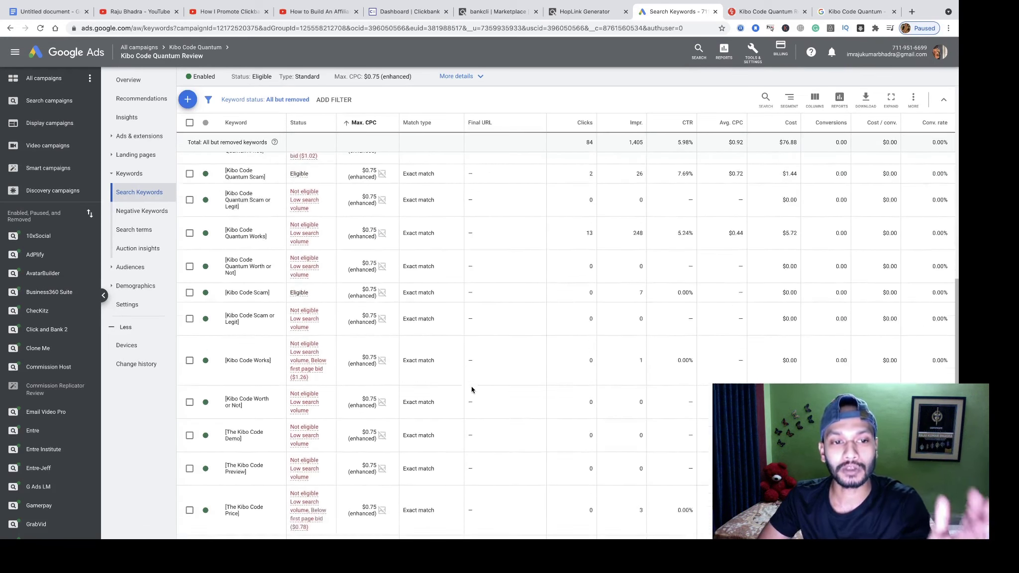
pyautogui.scroll(-3, 472, 390)
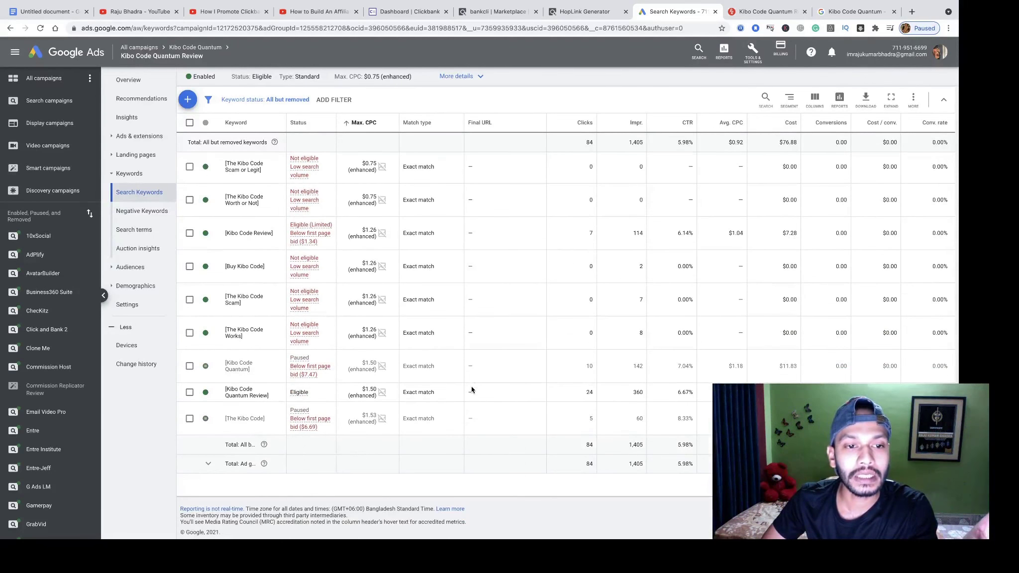
pyautogui.scroll(5, 472, 390)
pyautogui.scroll(10, 471, 386)
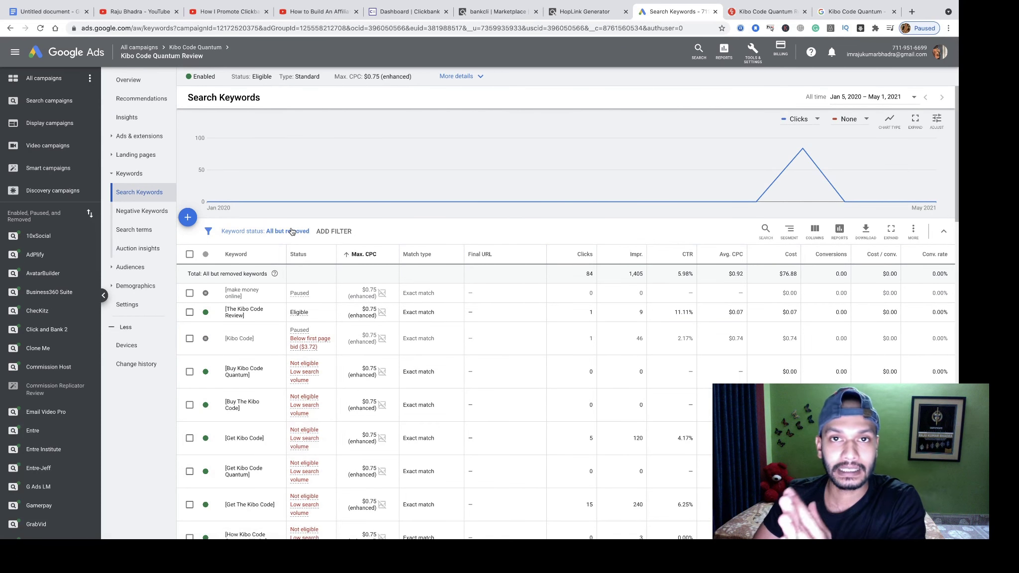
# Step: Check the ad group's performance by device and view the mobile phones bid adjustment without changing it
pyautogui.click(128, 347)
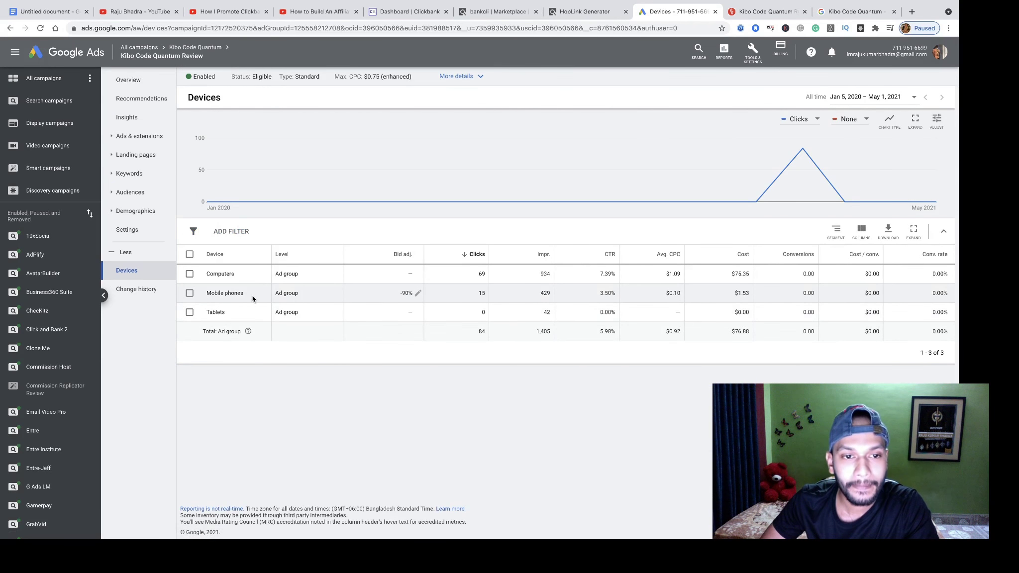
pyautogui.click(418, 293)
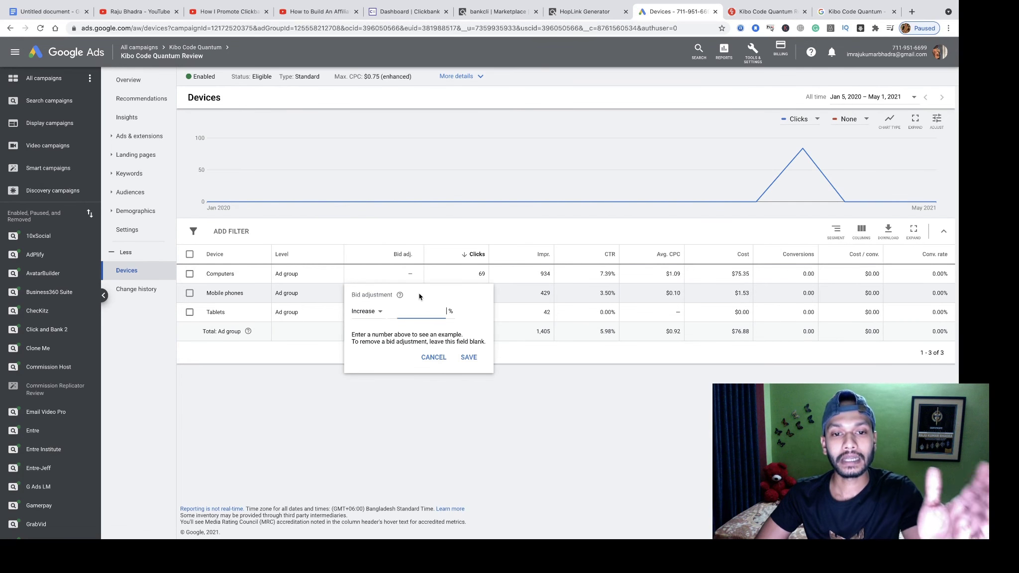
pyautogui.click(434, 357)
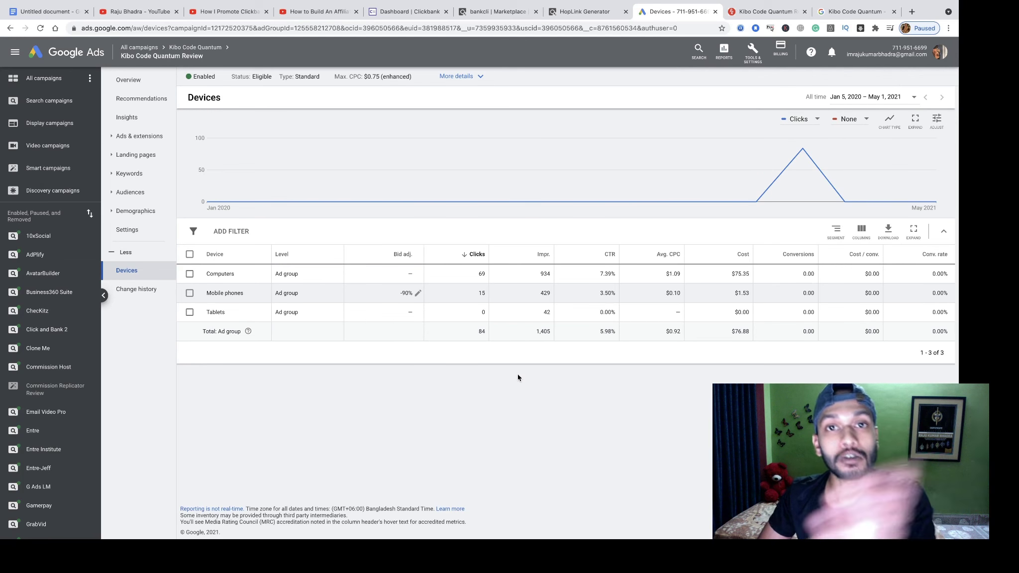
# Step: Revisit the case study title in the Google Docs document, and highlight the account's earnings under Sales by Account on the ClickBank dashboard
pyautogui.click(49, 11)
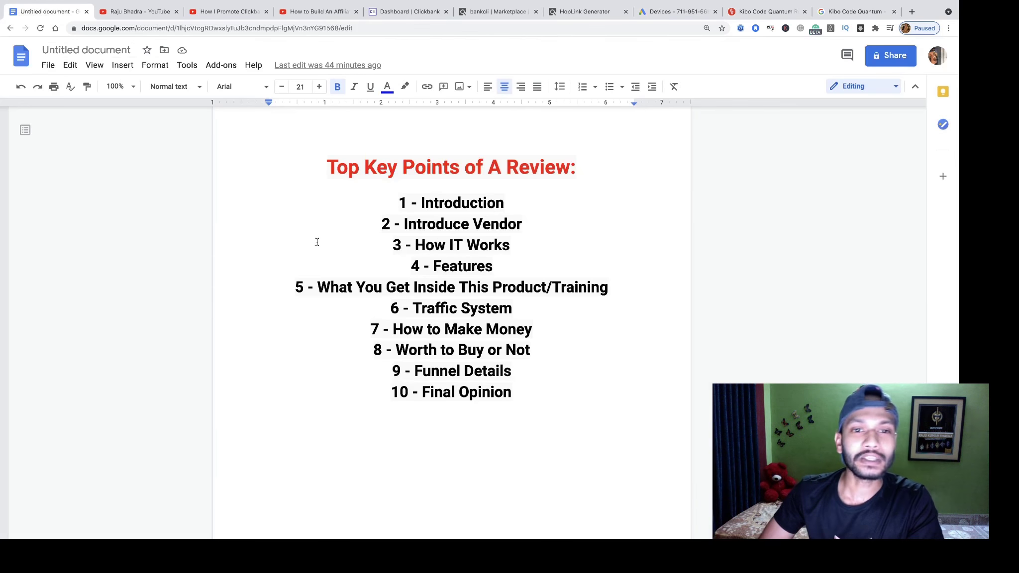
pyautogui.scroll(10, 317, 242)
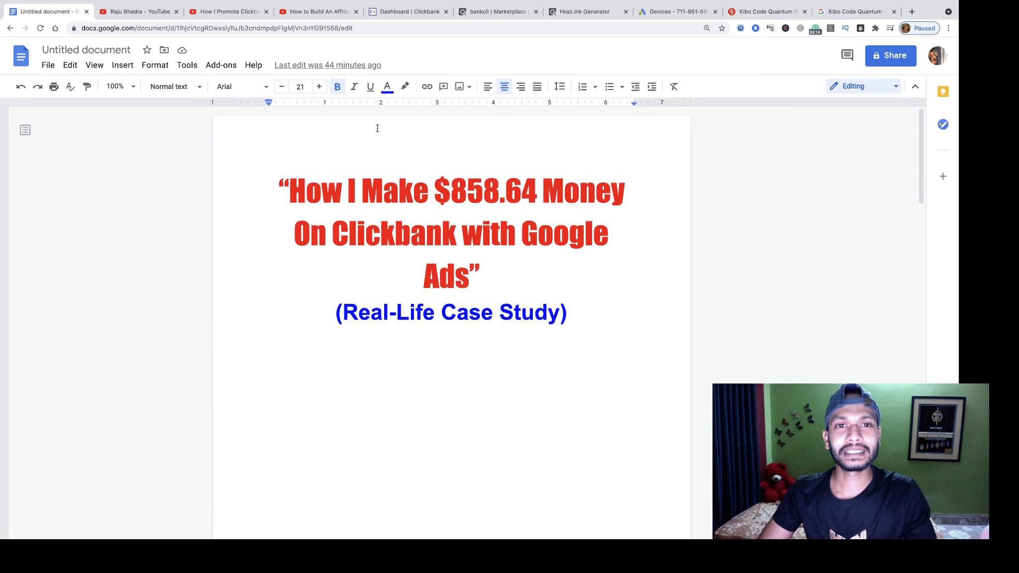
pyautogui.click(405, 12)
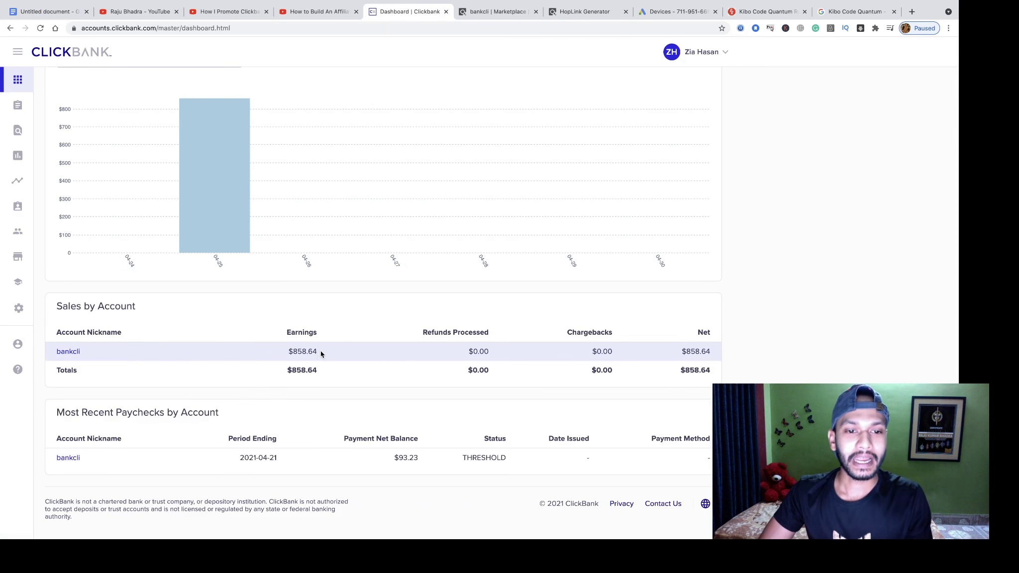
pyautogui.moveTo(321, 353); pyautogui.dragTo(294, 352)
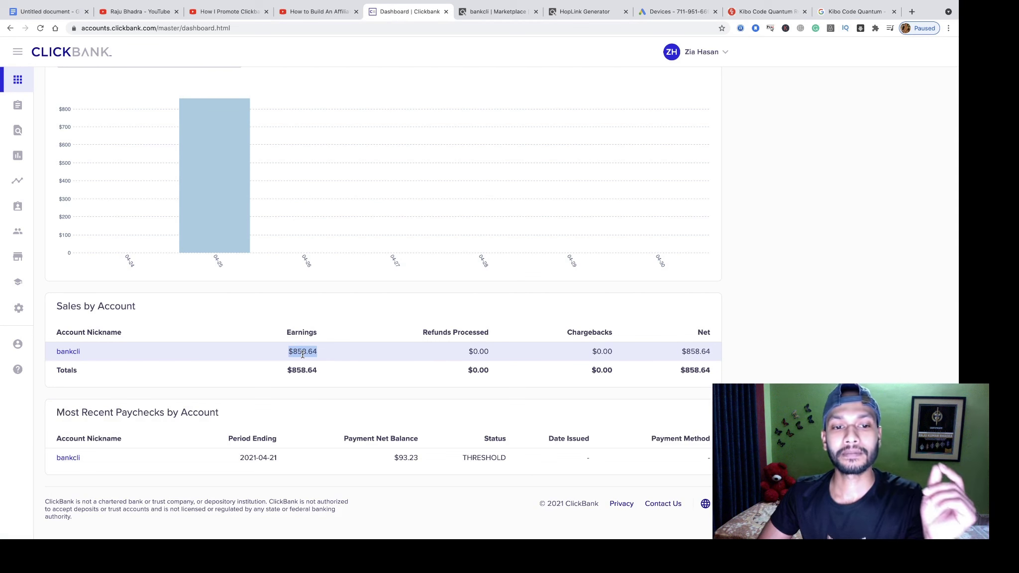
pyautogui.scroll(2, 312, 348)
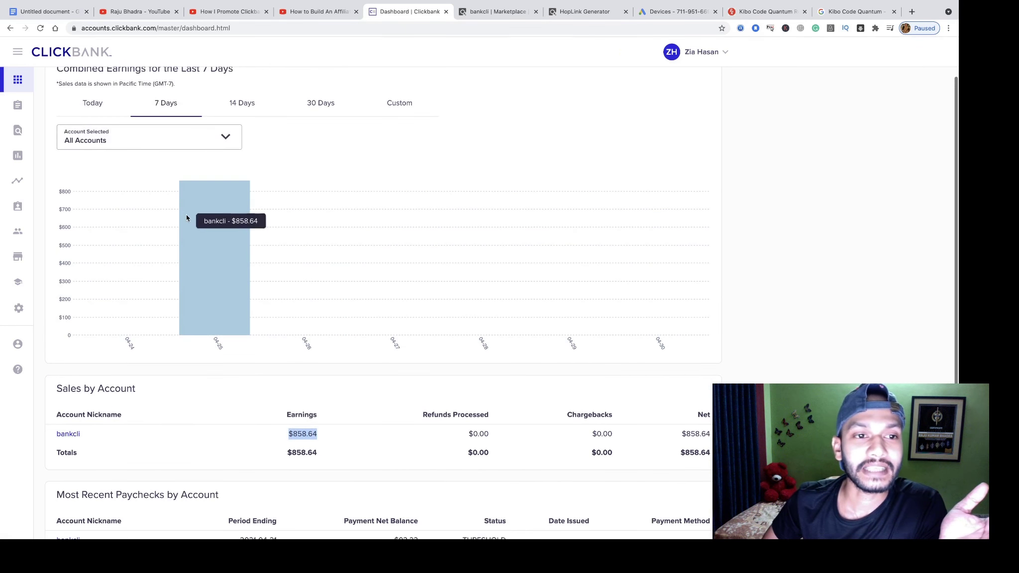
# Step: Look over the ClickBank marketplace results and the generated HopLink, and return to the ClickBank earnings dashboard
pyautogui.click(474, 12)
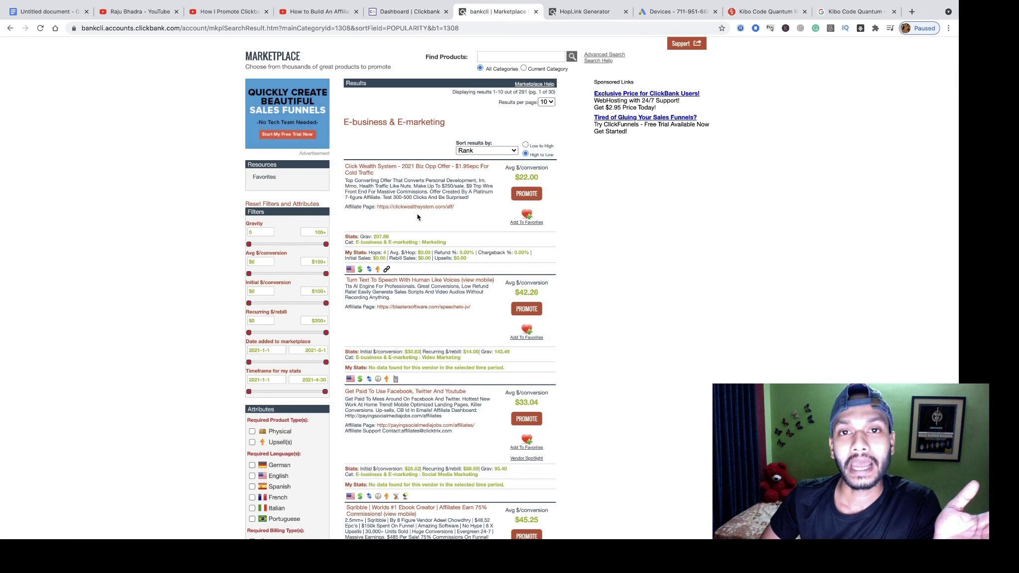
pyautogui.click(572, 12)
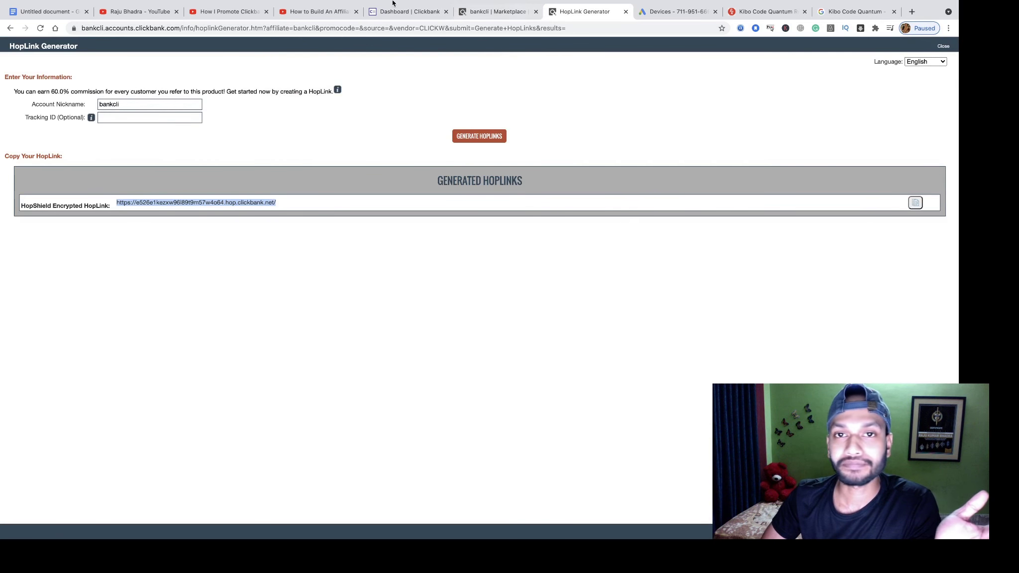
pyautogui.click(405, 12)
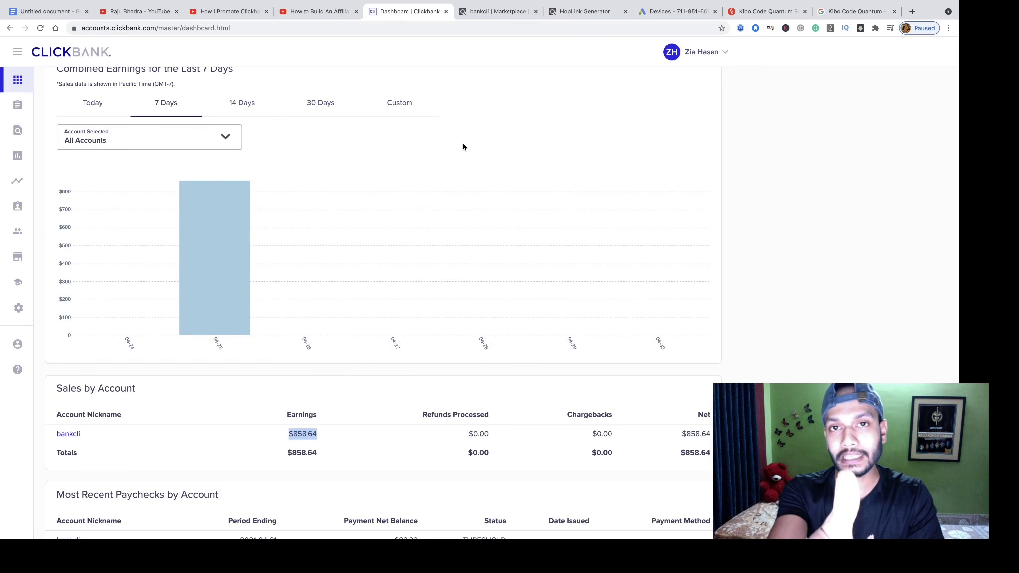
# Step: Switch to the YouTube channel's videos page, highlight the subscriber count and browse through the uploaded videos
pyautogui.click(136, 12)
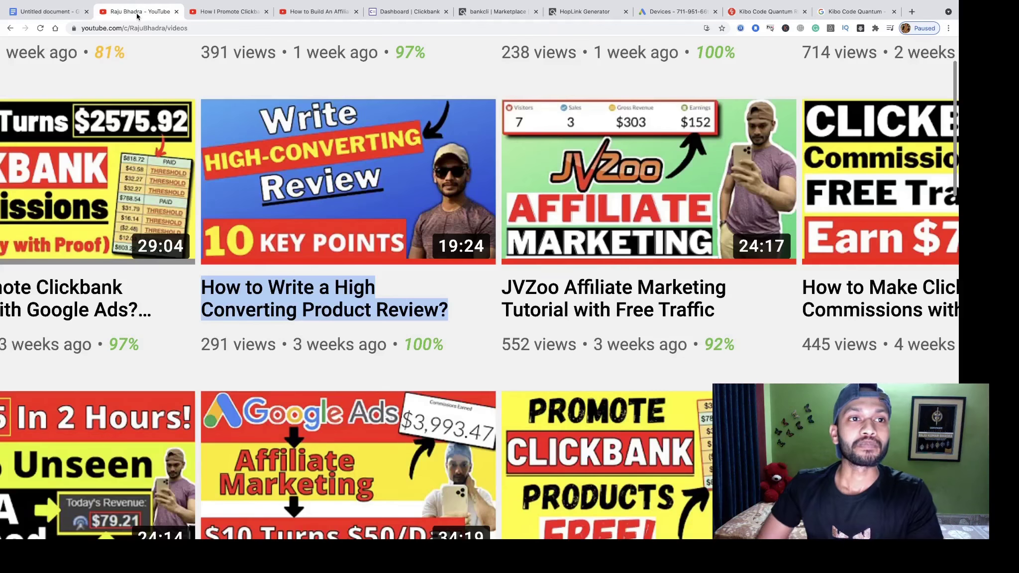
pyautogui.scroll(-5, 359, 236)
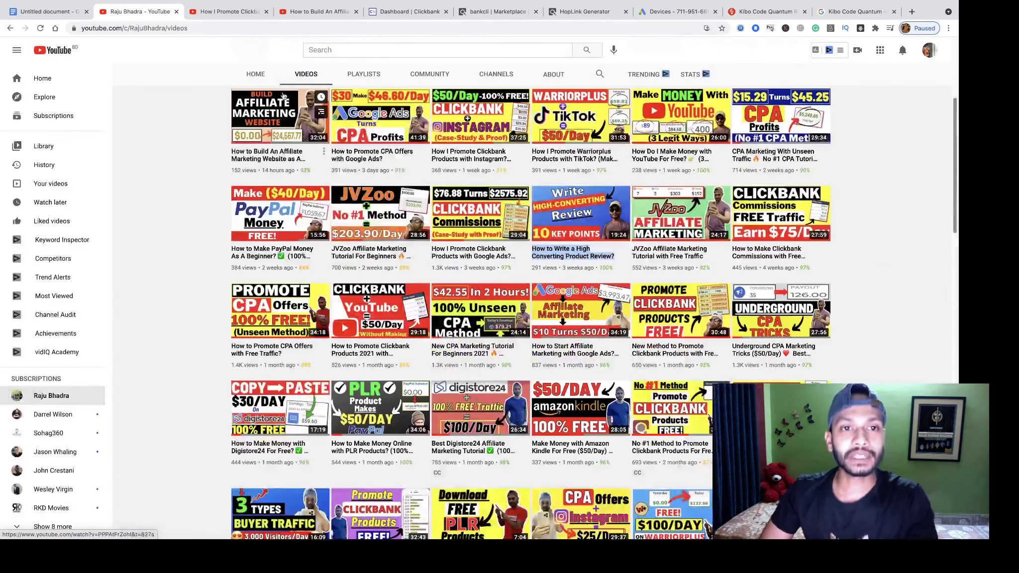
pyautogui.scroll(4, 357, 234)
pyautogui.moveTo(351, 220); pyautogui.dragTo(273, 225)
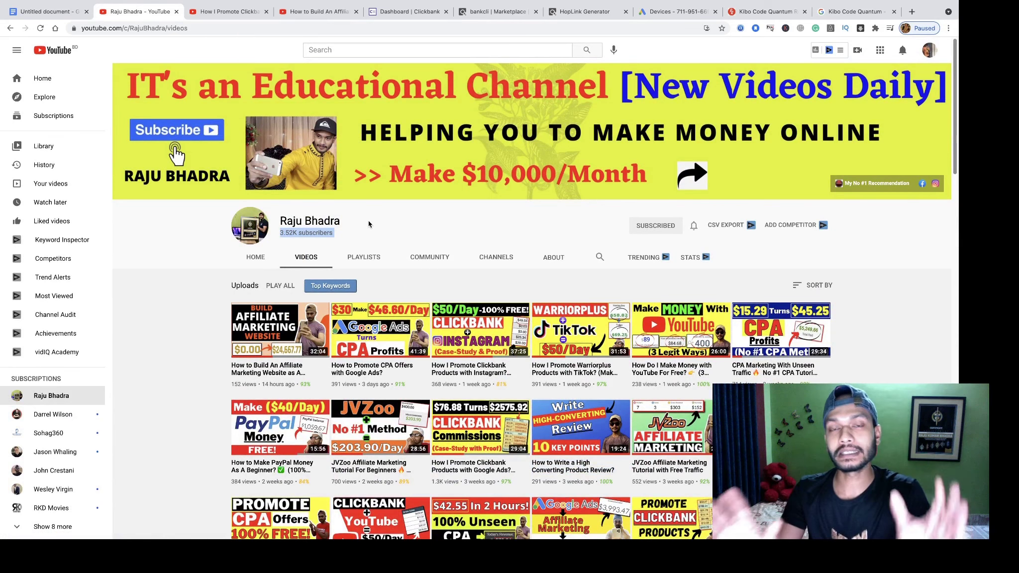
pyautogui.scroll(-10, 494, 334)
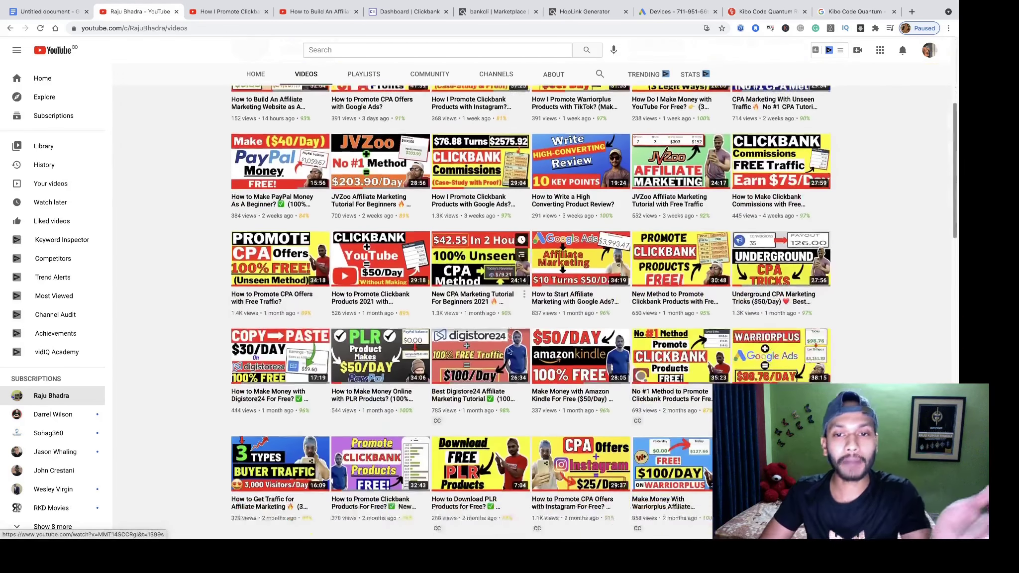
pyautogui.scroll(-6, 509, 351)
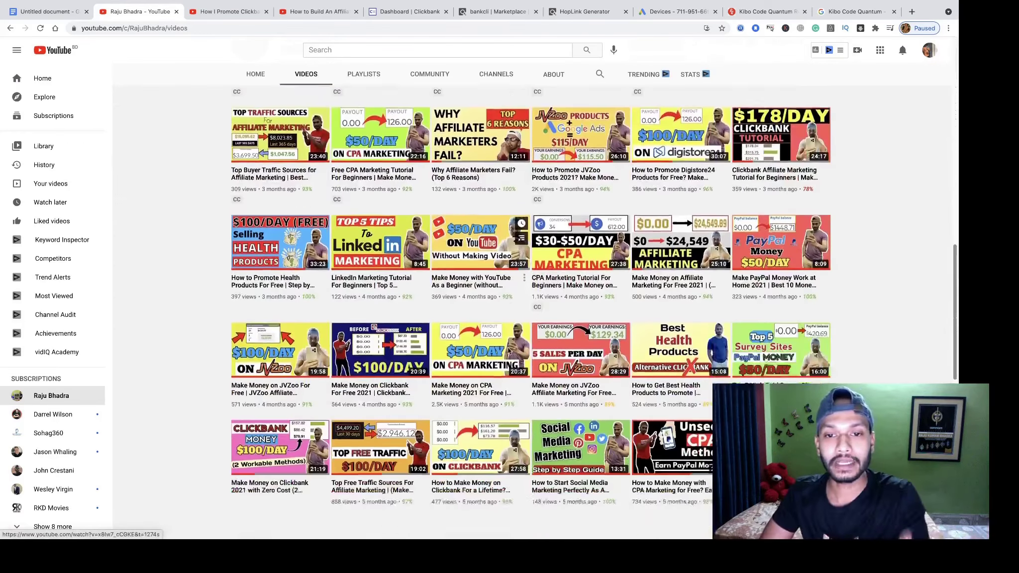